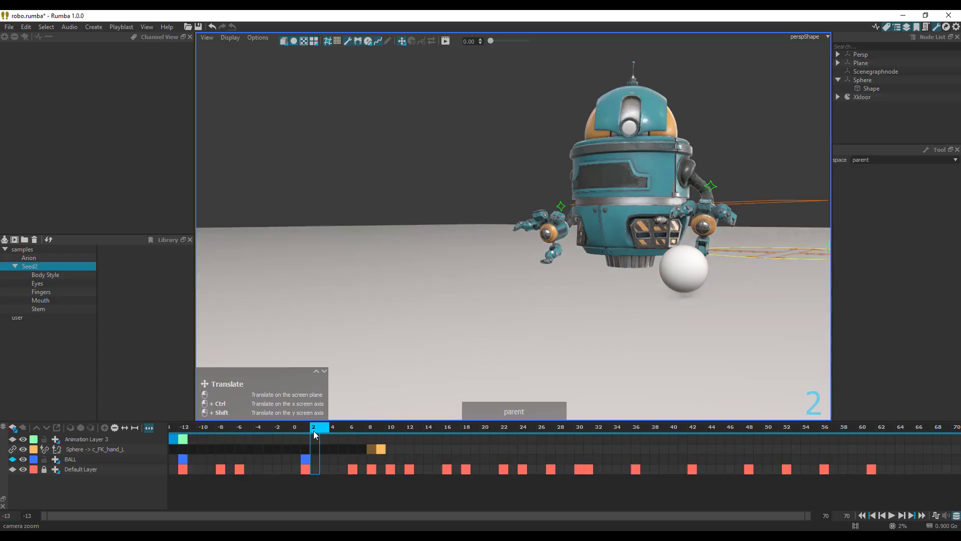
# - Scrub the robot animation to frame 18 and look over the robot gripping the ball
pyautogui.moveTo(314, 431); pyautogui.dragTo(466, 430)
pyautogui.scroll(3, 663, 287)
pyautogui.scroll(-5, 585, 302)
pyautogui.moveTo(585, 302); pyautogui.dragTo(691, 251, button='middle')
pyautogui.scroll(2, 690, 248)
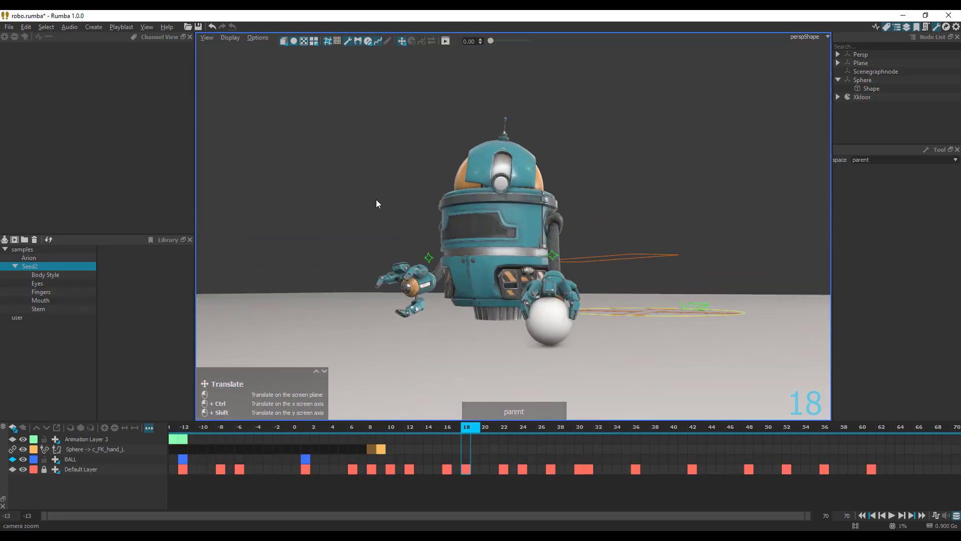
pyautogui.hotkey('ctrl', 's')
pyautogui.press('space')
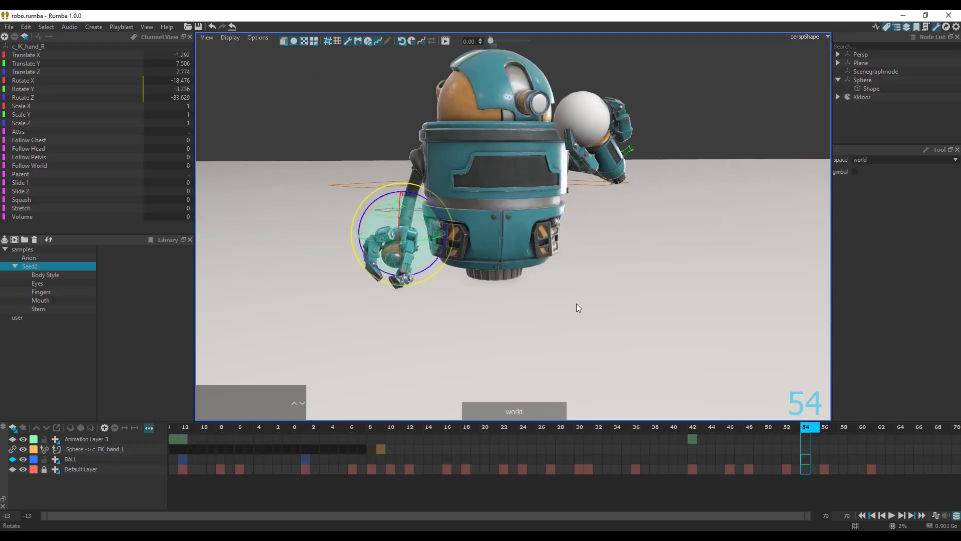
# - Key the robot's right hand control c_IK_hand_R at frame 54 with its frame 30 pose
pyautogui.moveTo(807, 479)
pyautogui.mouseDown()
pyautogui.moveTo(797, 479)
pyautogui.moveTo(808, 479)
pyautogui.mouseUp()
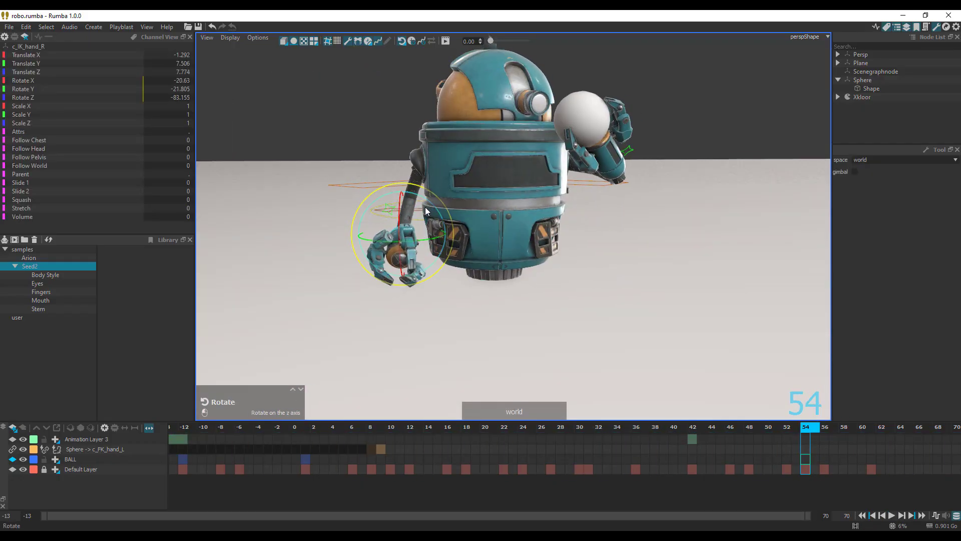
pyautogui.click(386, 467)
pyautogui.click(583, 468)
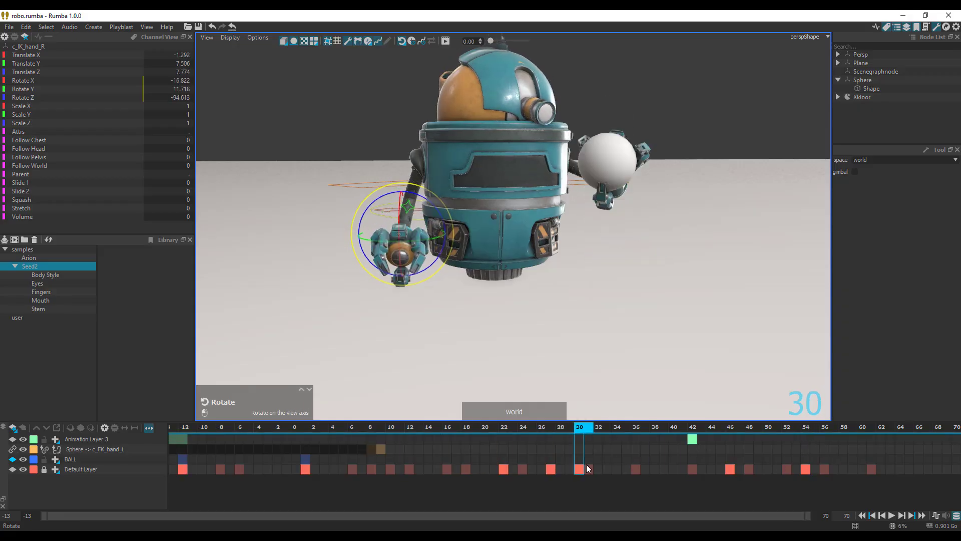
pyautogui.click(796, 474)
pyautogui.click(806, 474)
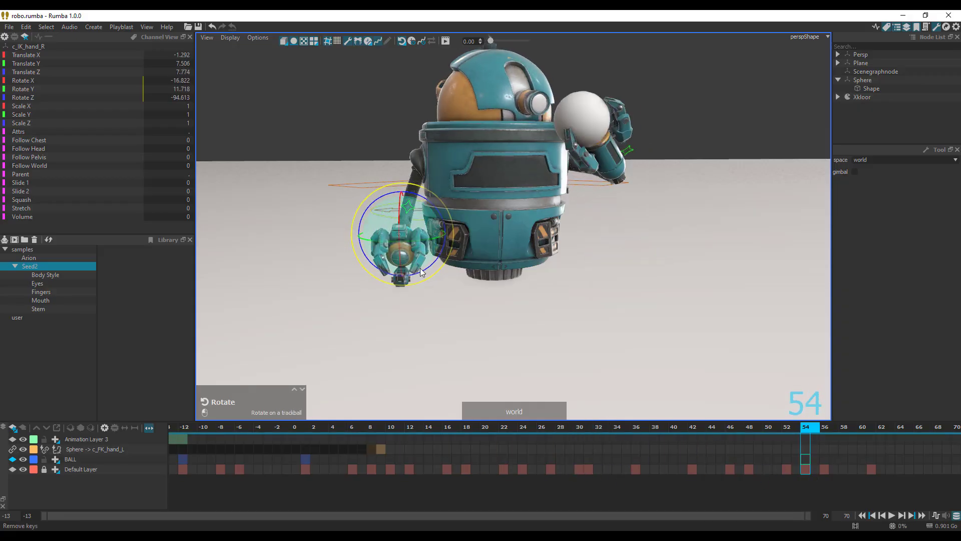
# - Move to frame 64 and select the robot's right hand control c_IK_hand_R for translating
pyautogui.press('w')
pyautogui.moveTo(450, 273); pyautogui.dragTo(460, 298)
pyautogui.click(695, 431)
pyautogui.moveTo(694, 431); pyautogui.dragTo(900, 434)
pyautogui.keyDown('alt'); pyautogui.moveTo(501, 226); pyautogui.dragTo(569, 269, button='middle'); pyautogui.keyUp('alt')
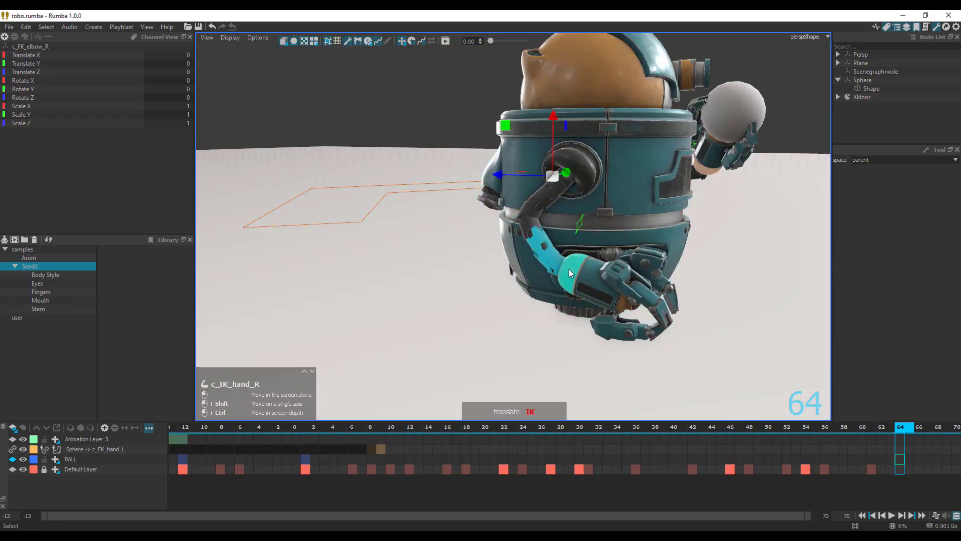
pyautogui.click(593, 283)
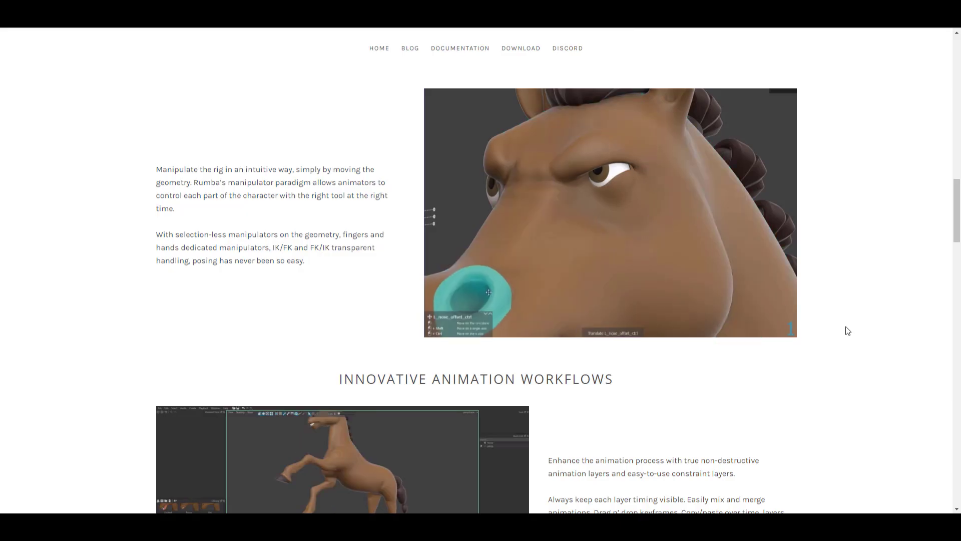
# - Switch to the Rumba website and look through its home page feature sections and the download form
pyautogui.scroll(-10, 740, 372)
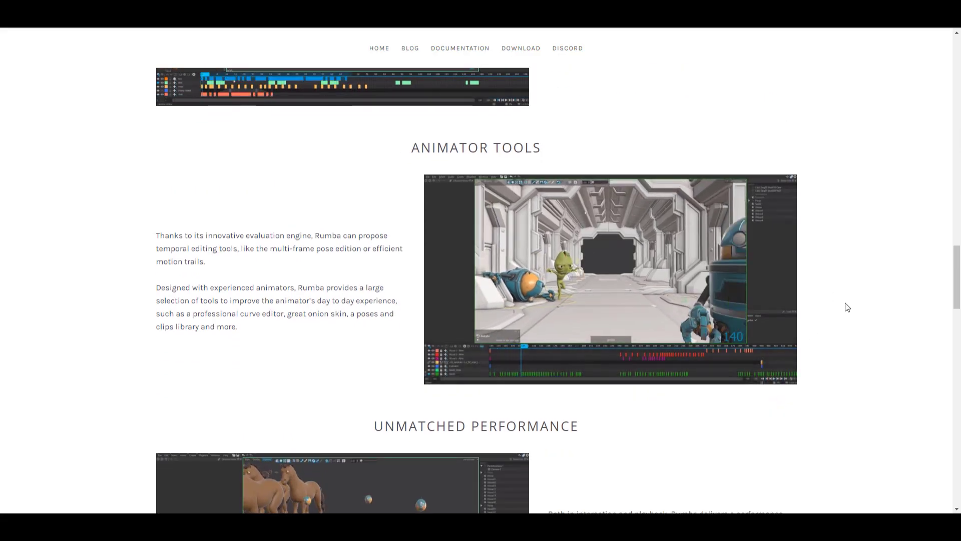
pyautogui.scroll(20, 834, 311)
pyautogui.scroll(9, 821, 167)
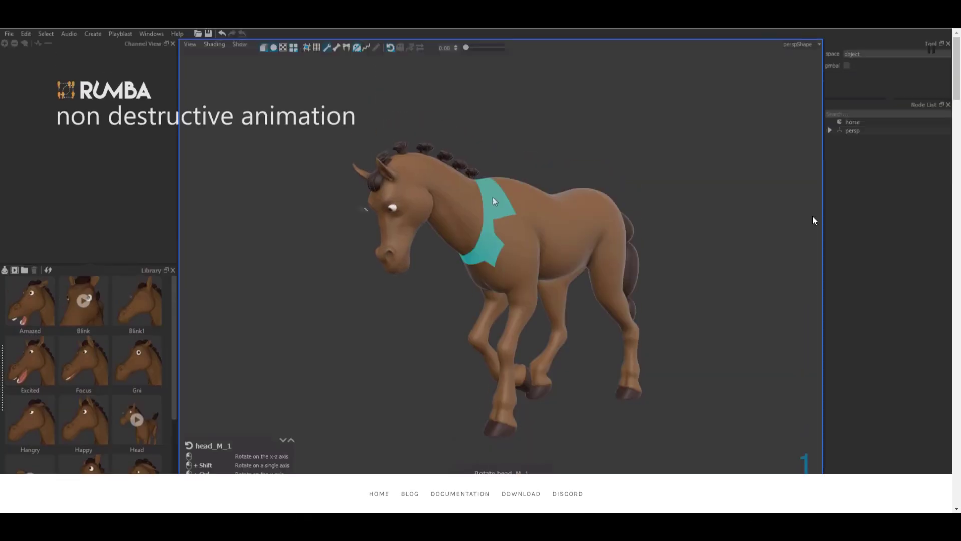
pyautogui.scroll(-4, 639, 315)
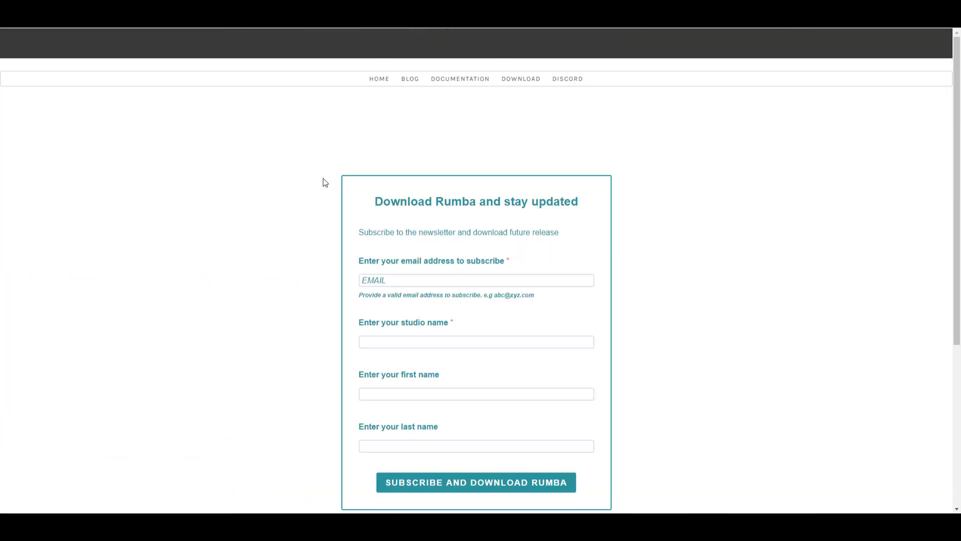
pyautogui.scroll(-4, 731, 324)
pyautogui.scroll(4, 599, 254)
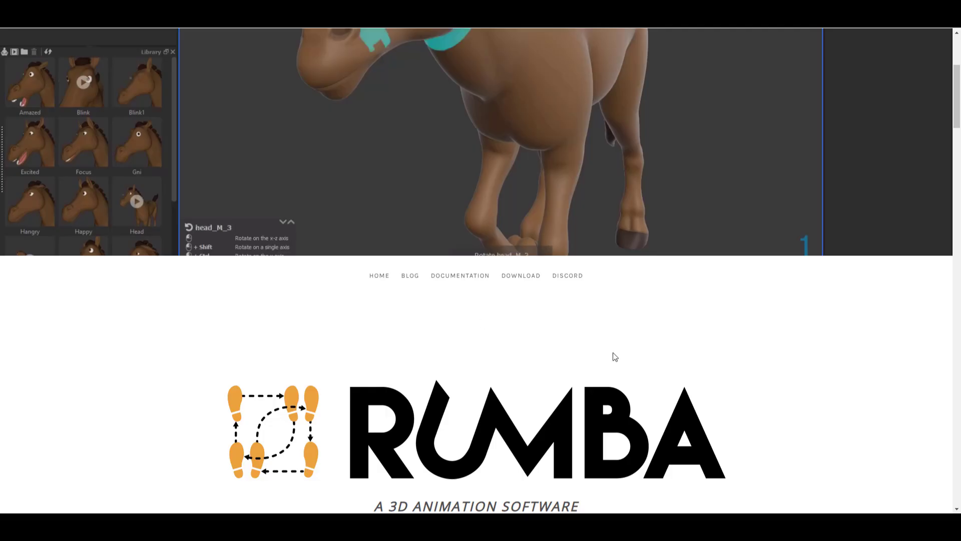
pyautogui.scroll(-4, 621, 360)
pyautogui.scroll(8, 615, 345)
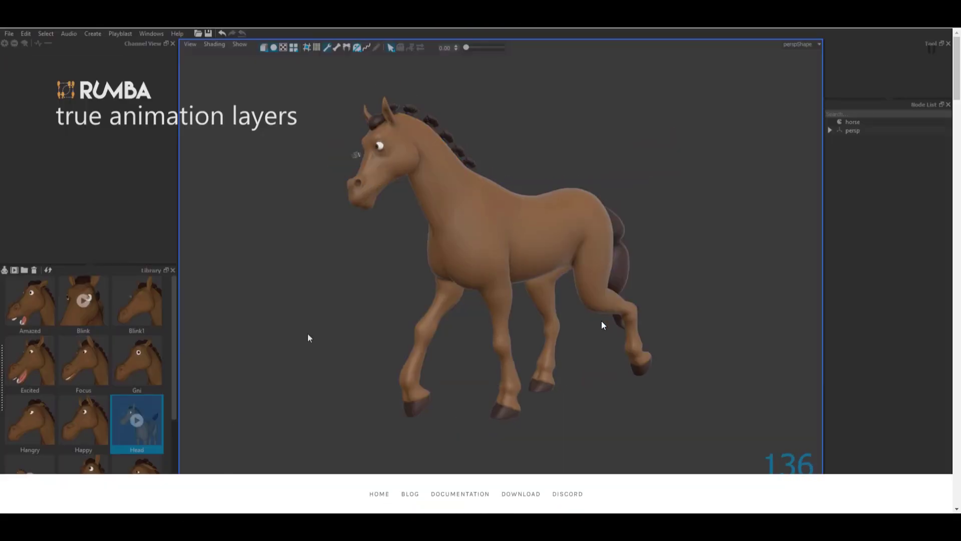
pyautogui.scroll(-10, 602, 325)
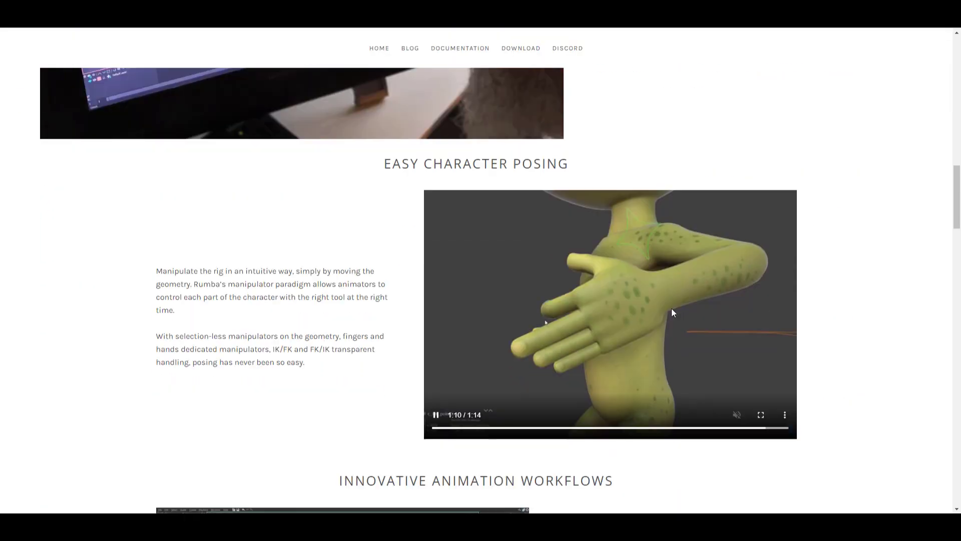
pyautogui.scroll(-12, 672, 312)
pyautogui.scroll(4, 672, 312)
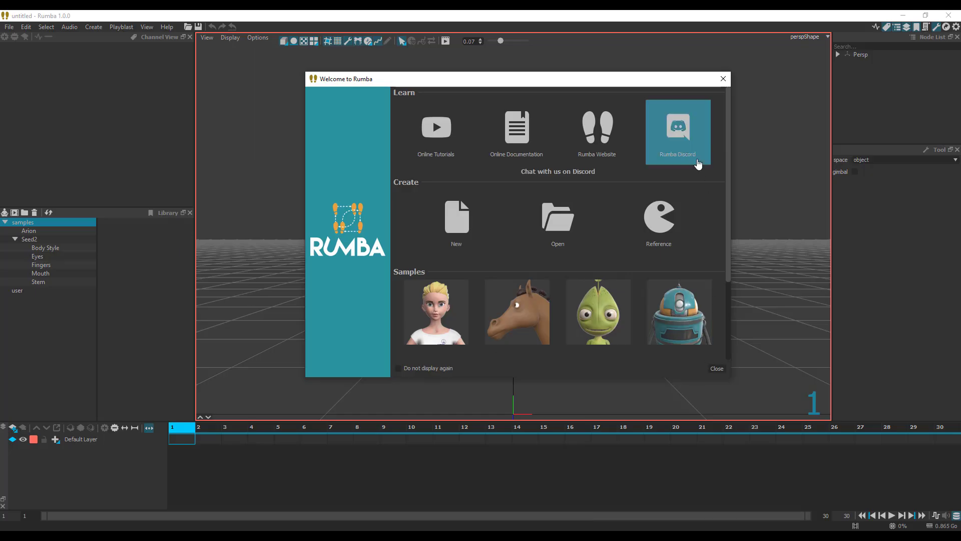
pyautogui.moveTo(599, 85); pyautogui.dragTo(576, 80)
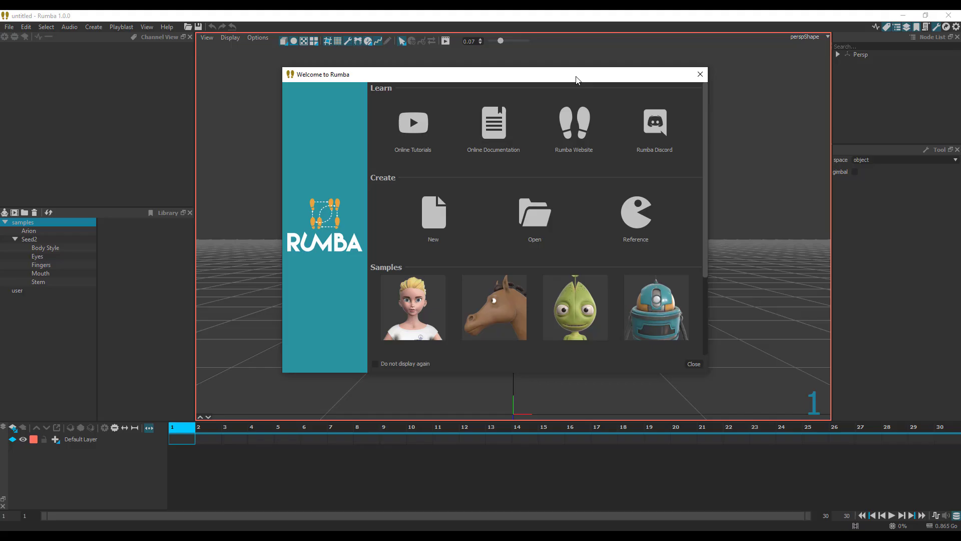
pyautogui.moveTo(576, 80)
pyautogui.mouseDown()
pyautogui.moveTo(526, 122)
pyautogui.moveTo(595, 83)
pyautogui.mouseUp()
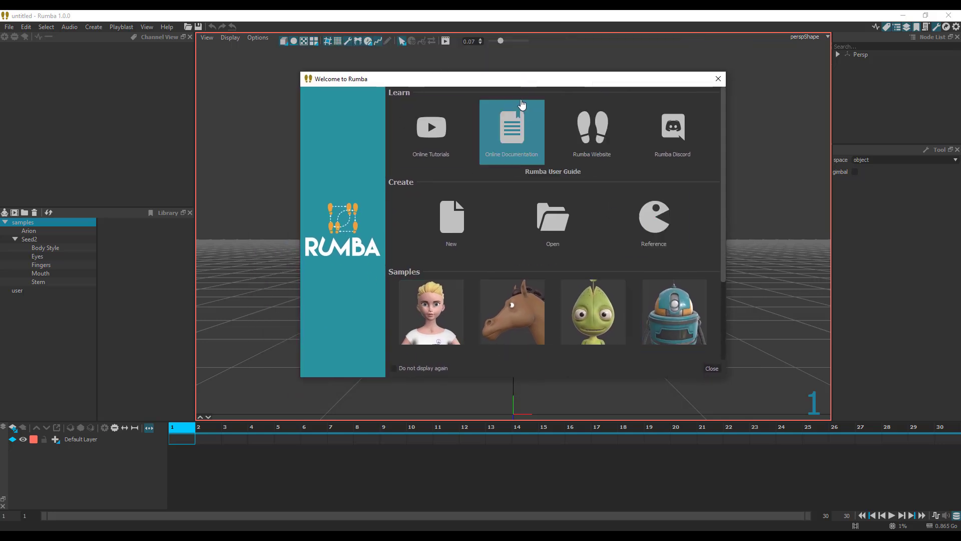
pyautogui.moveTo(510, 82); pyautogui.dragTo(483, 74)
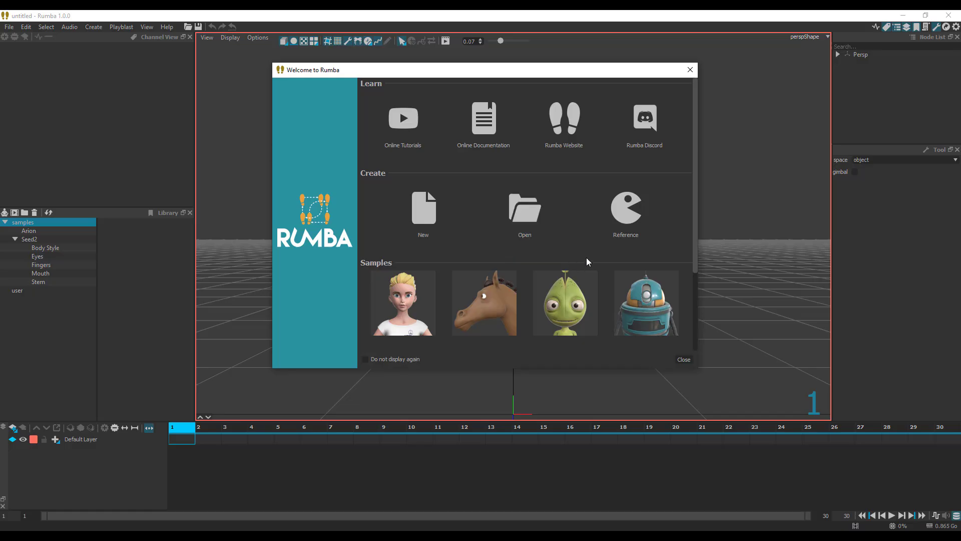
# - Load the horse sample character into the scene and frame it in the viewport
pyautogui.click(484, 303)
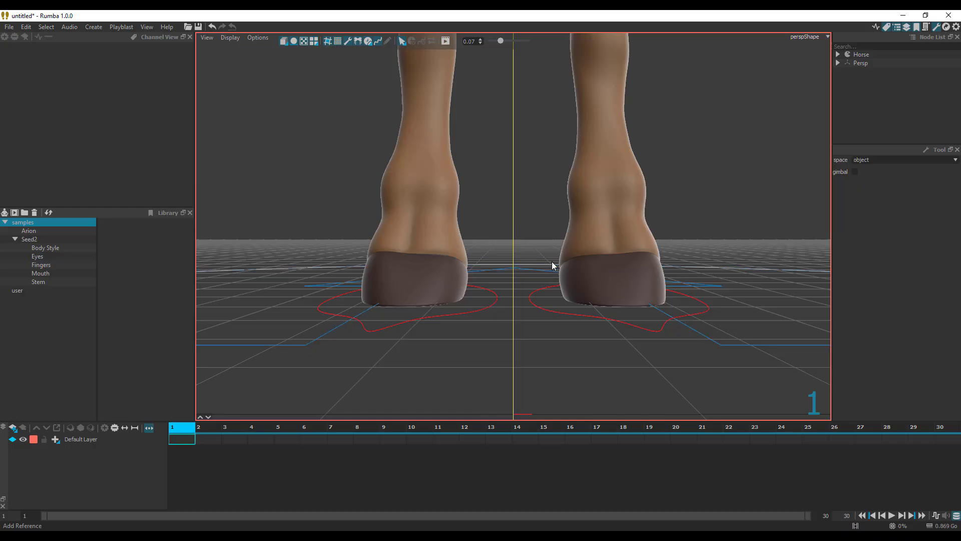
pyautogui.scroll(-10, 554, 266)
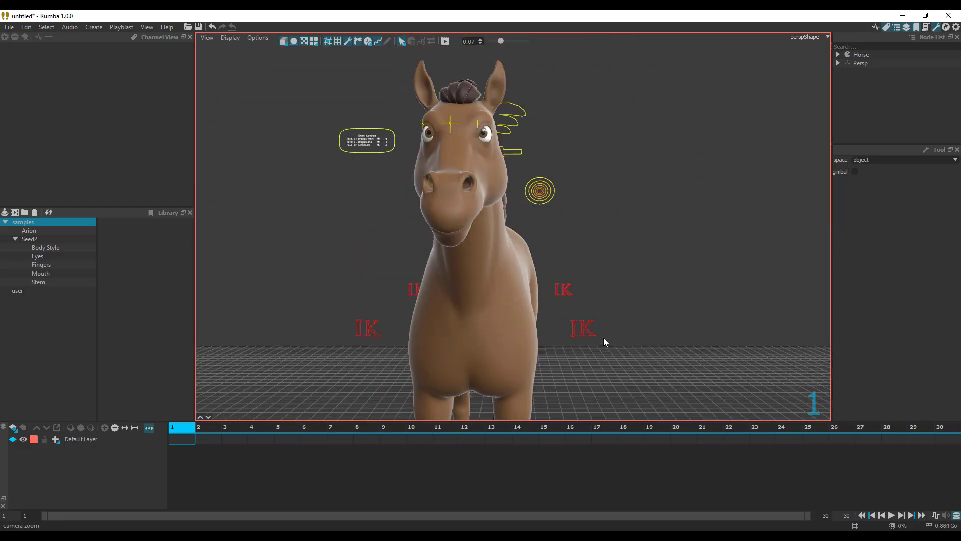
pyautogui.scroll(-3, 604, 340)
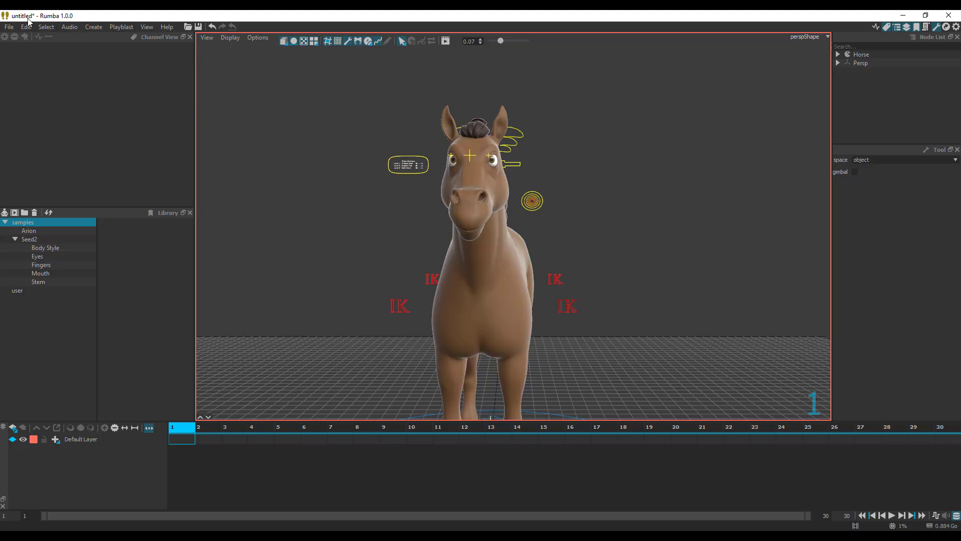
# - Try out an additional viewport on the horse by enlarging it and rotating the camera, and close it again
pyautogui.click(94, 27)
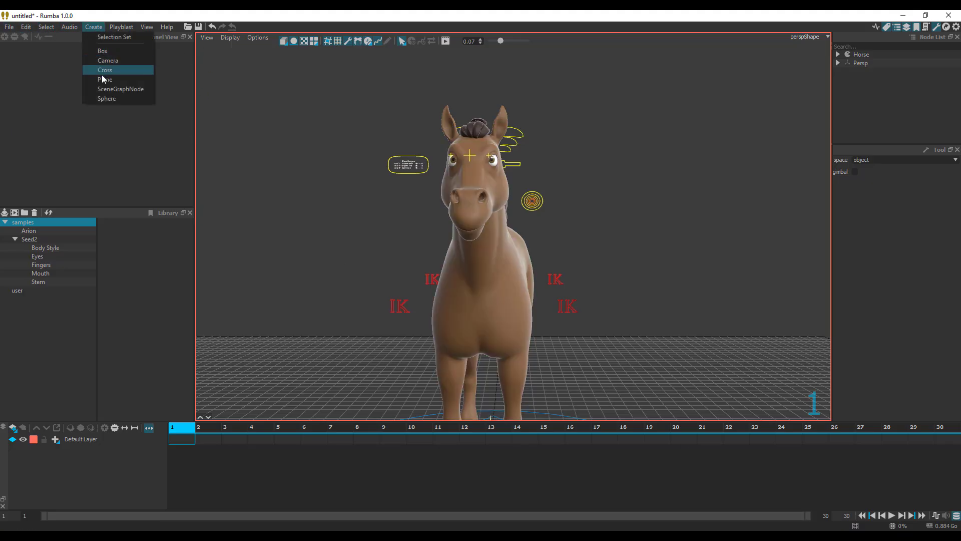
pyautogui.moveTo(120, 28)
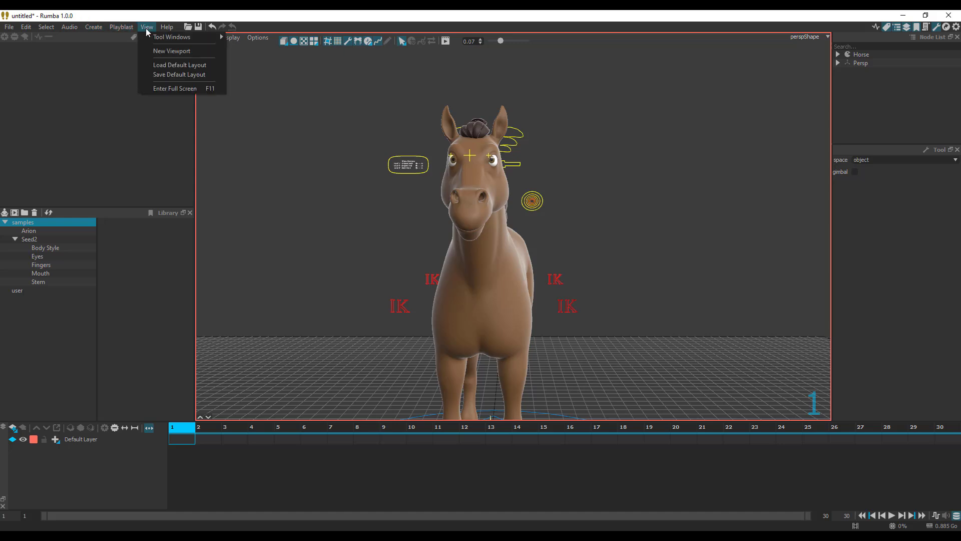
pyautogui.click(165, 51)
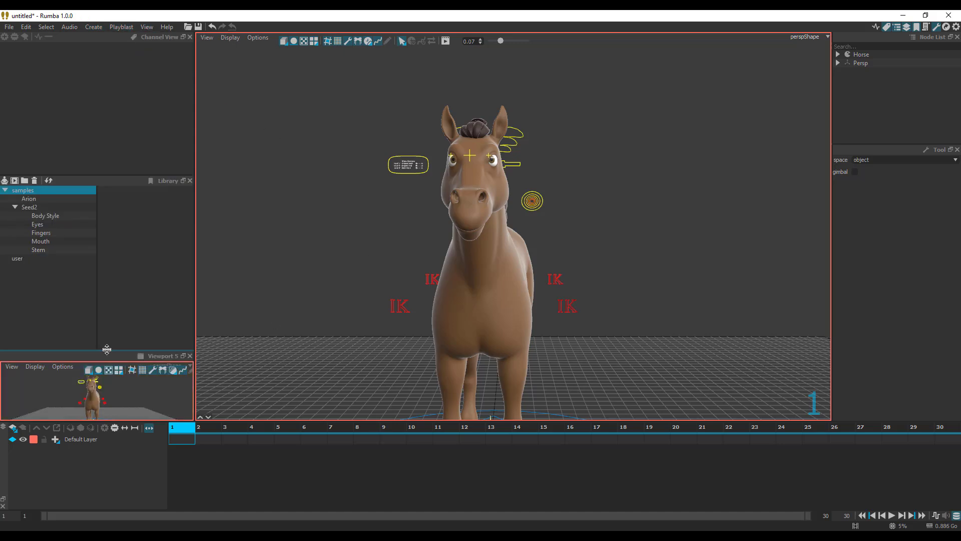
pyautogui.moveTo(106, 349); pyautogui.dragTo(125, 233)
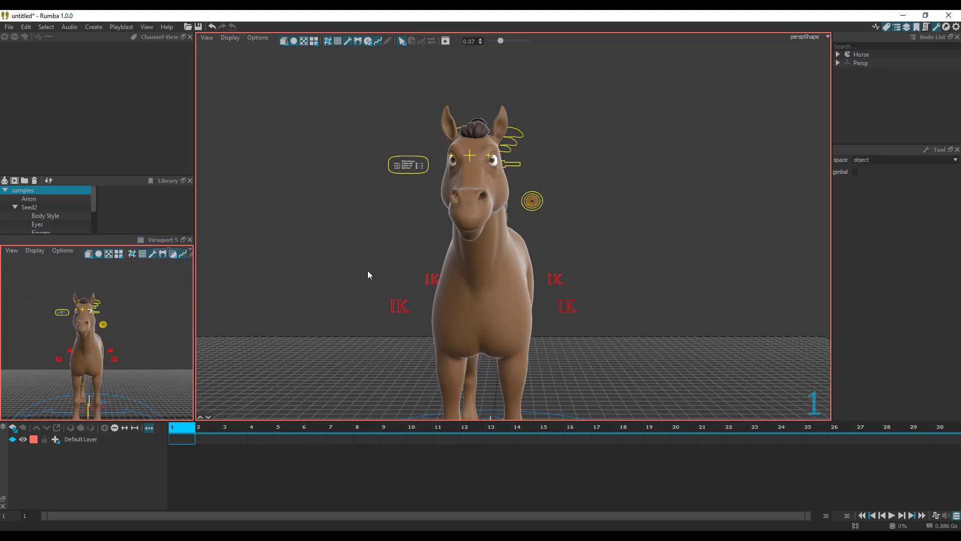
pyautogui.keyDown('alt'); pyautogui.moveTo(369, 272); pyautogui.dragTo(233, 272); pyautogui.keyUp('alt')
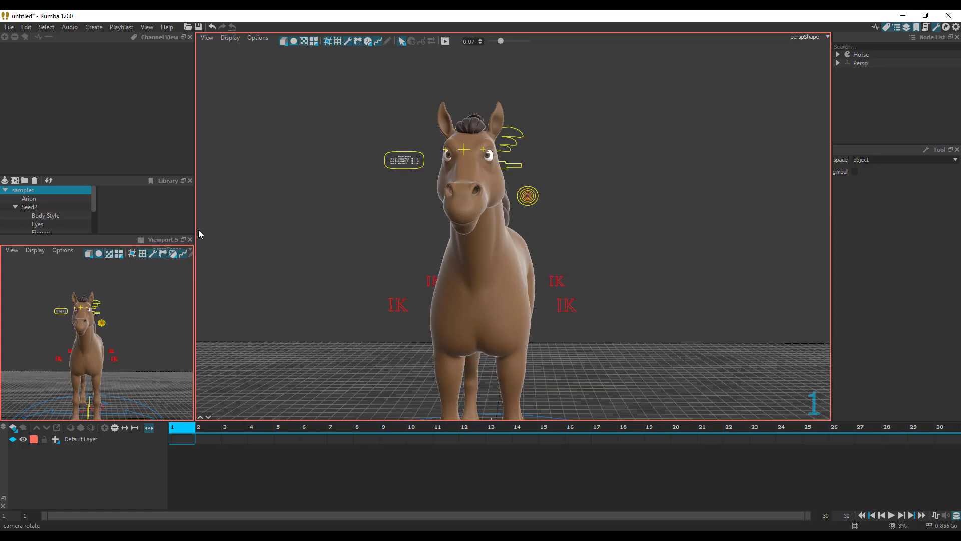
pyautogui.click(190, 239)
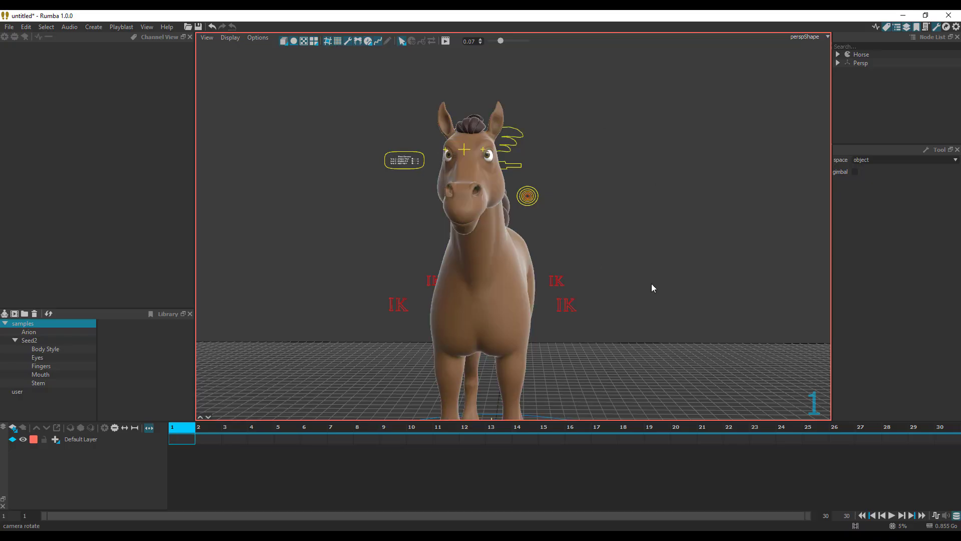
# - Create a new camera, expand its node to show the camera shape, and clear the selection
pyautogui.click(96, 27)
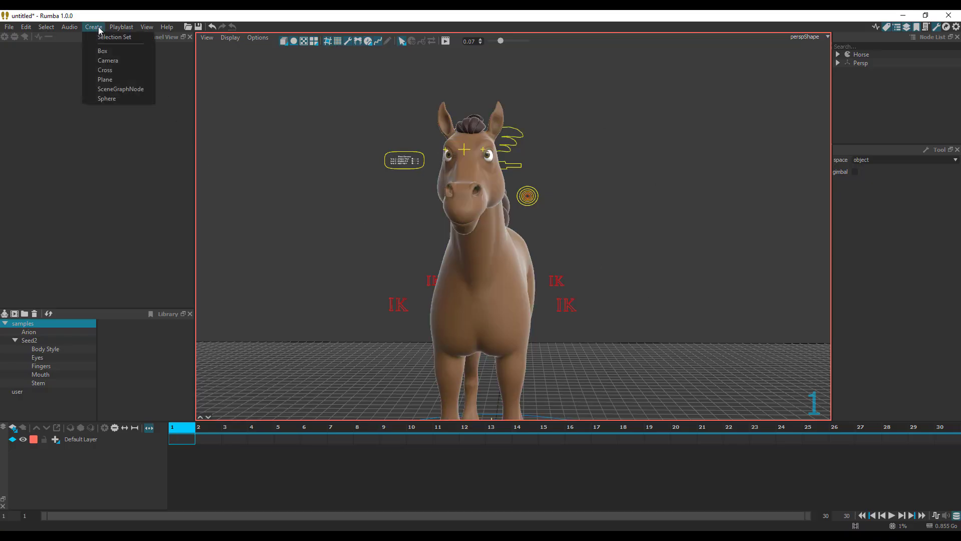
pyautogui.click(111, 64)
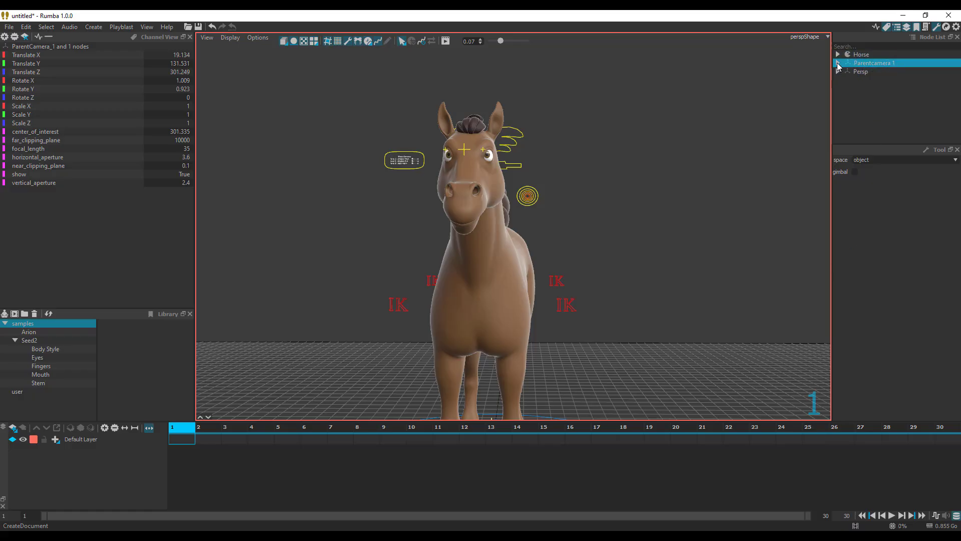
pyautogui.click(837, 62)
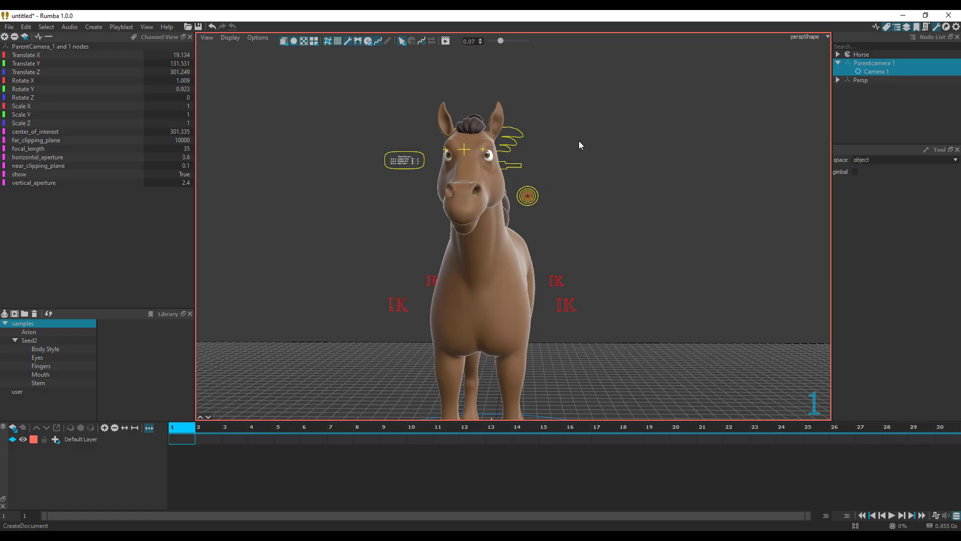
pyautogui.click(660, 217)
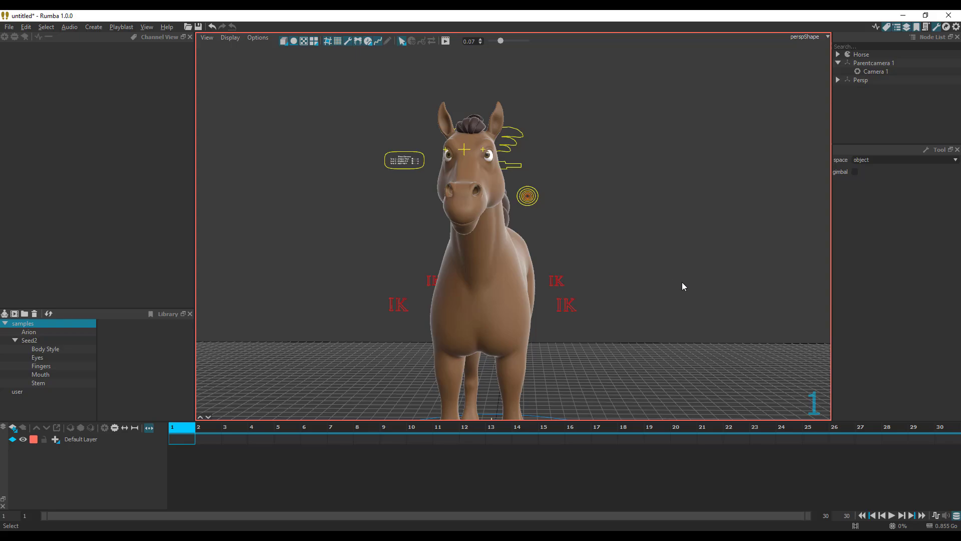
# - Examine the horse rig and its controls from both sides and at different distances
pyautogui.keyDown('alt'); pyautogui.moveTo(682, 281); pyautogui.dragTo(176, 298); pyautogui.keyUp('alt')
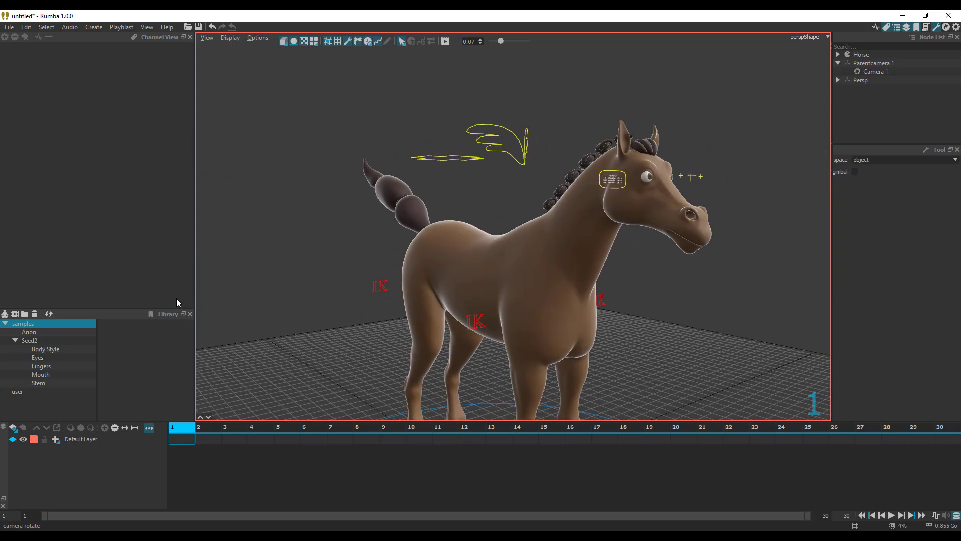
pyautogui.moveTo(654, 304)
pyautogui.keyDown('alt'); pyautogui.mouseDown(button='right')
pyautogui.moveTo(572, 125)
pyautogui.moveTo(662, 306)
pyautogui.moveTo(720, 380)
pyautogui.moveTo(570, 237)
pyautogui.moveTo(638, 314)
pyautogui.mouseUp(button='right'); pyautogui.keyUp('alt')
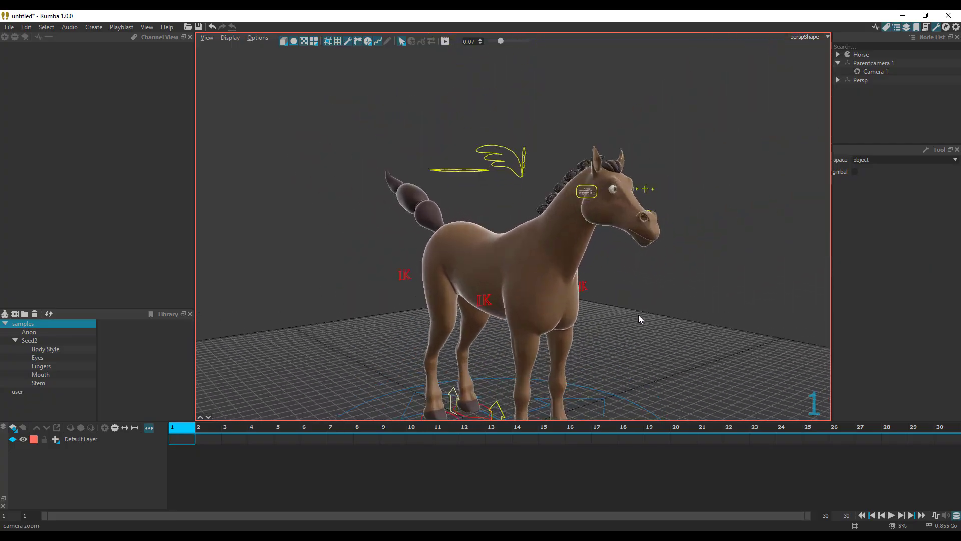
pyautogui.keyDown('alt'); pyautogui.moveTo(532, 323); pyautogui.dragTo(545, 293, button='middle'); pyautogui.keyUp('alt')
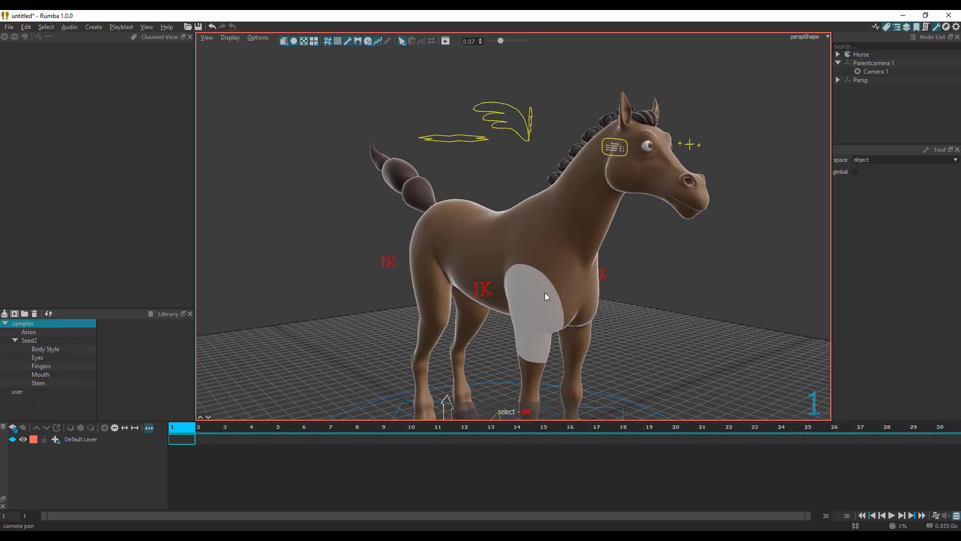
pyautogui.keyDown('alt'); pyautogui.moveTo(545, 292); pyautogui.dragTo(465, 294); pyautogui.keyUp('alt')
pyautogui.keyDown('alt'); pyautogui.moveTo(465, 297); pyautogui.dragTo(532, 350, button='right'); pyautogui.keyUp('alt')
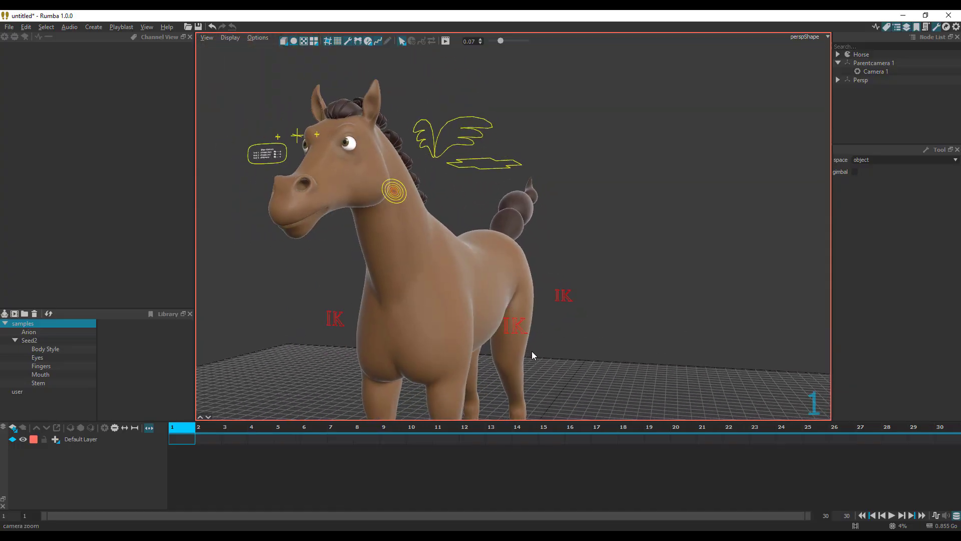
pyautogui.keyDown('alt'); pyautogui.moveTo(532, 351); pyautogui.dragTo(641, 363, button='middle'); pyautogui.keyUp('alt')
pyautogui.keyDown('alt'); pyautogui.moveTo(641, 363); pyautogui.dragTo(531, 326, button='right'); pyautogui.keyUp('alt')
pyautogui.keyDown('alt'); pyautogui.moveTo(530, 326); pyautogui.dragTo(592, 325, button='middle'); pyautogui.keyUp('alt')
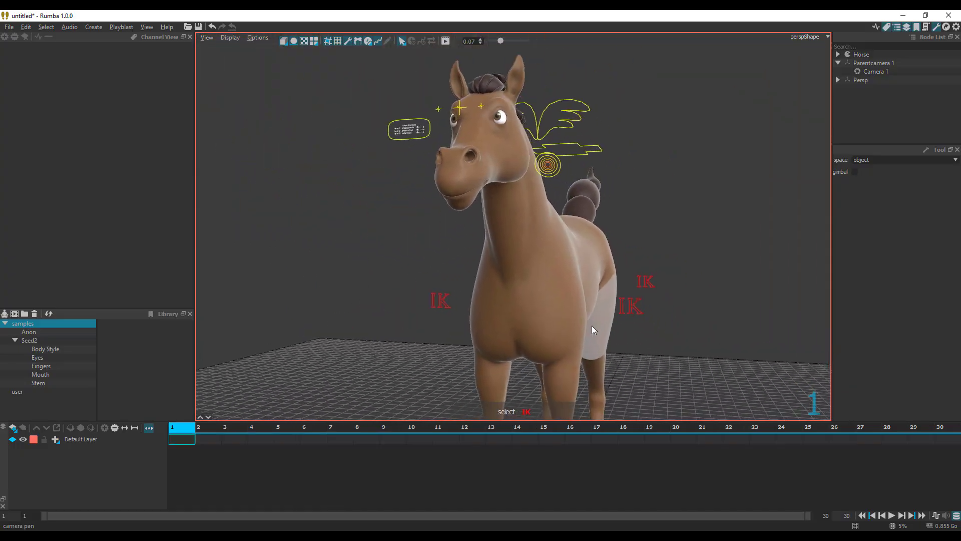
# - Select the horse's neck control and cycle through the Translate, Rotate and Scale manipulators on it
pyautogui.keyDown('alt'); pyautogui.moveTo(592, 326); pyautogui.dragTo(526, 183); pyautogui.keyUp('alt')
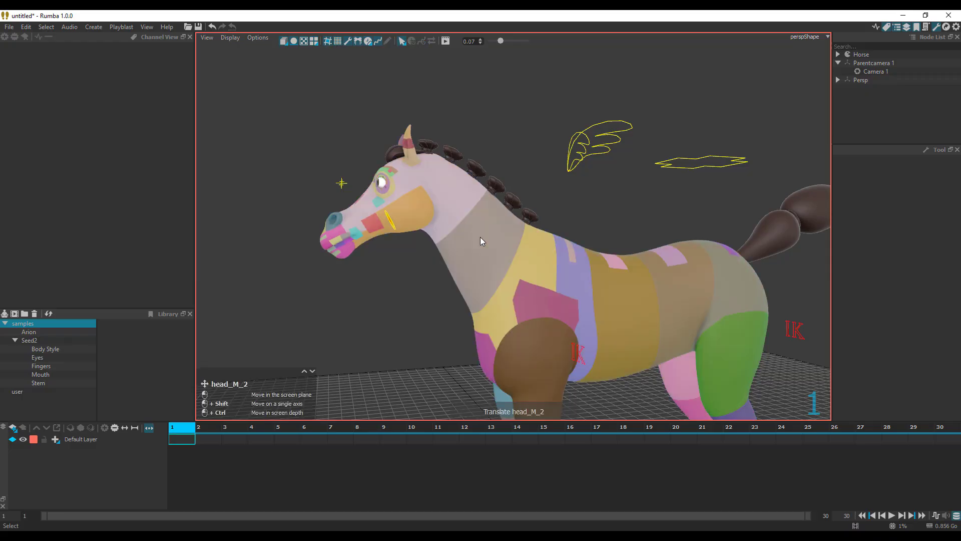
pyautogui.click(479, 241)
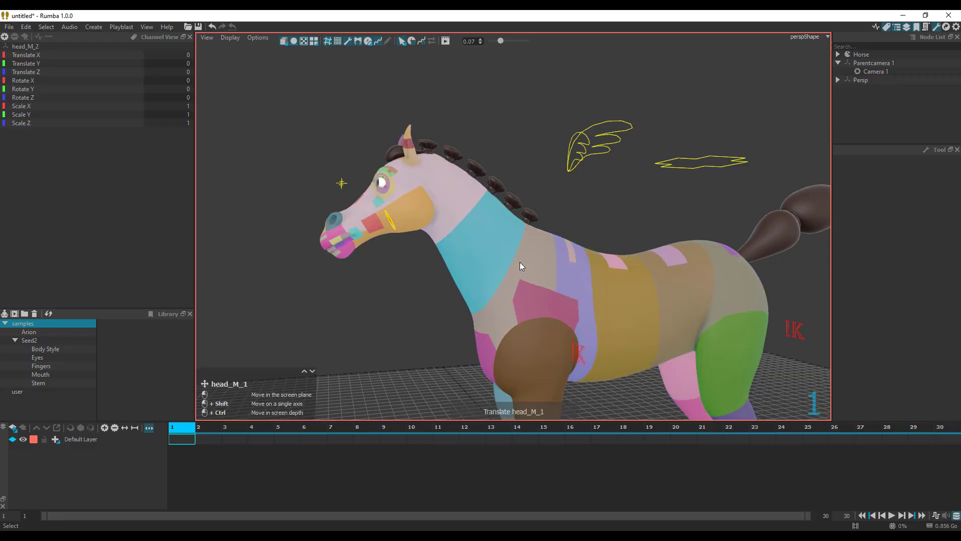
pyautogui.press('w')
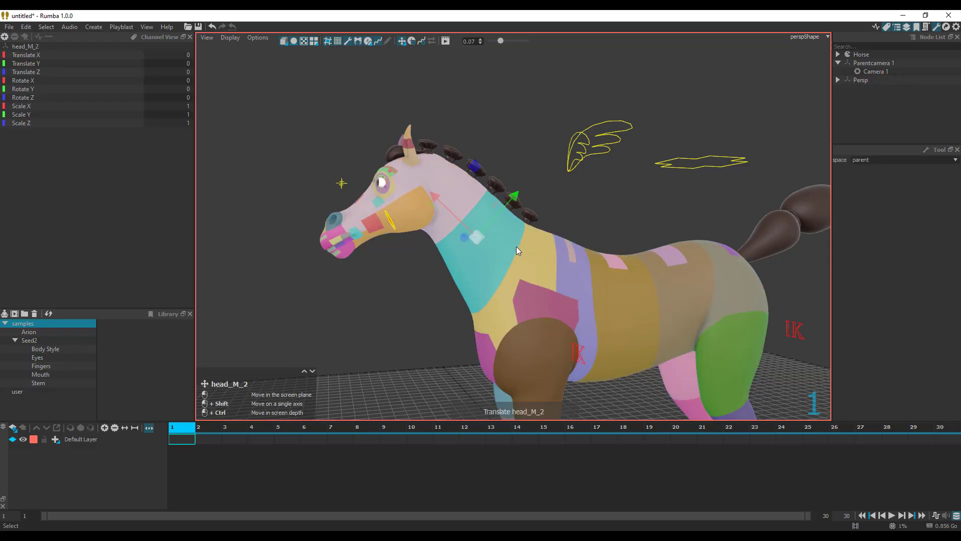
pyautogui.press('e')
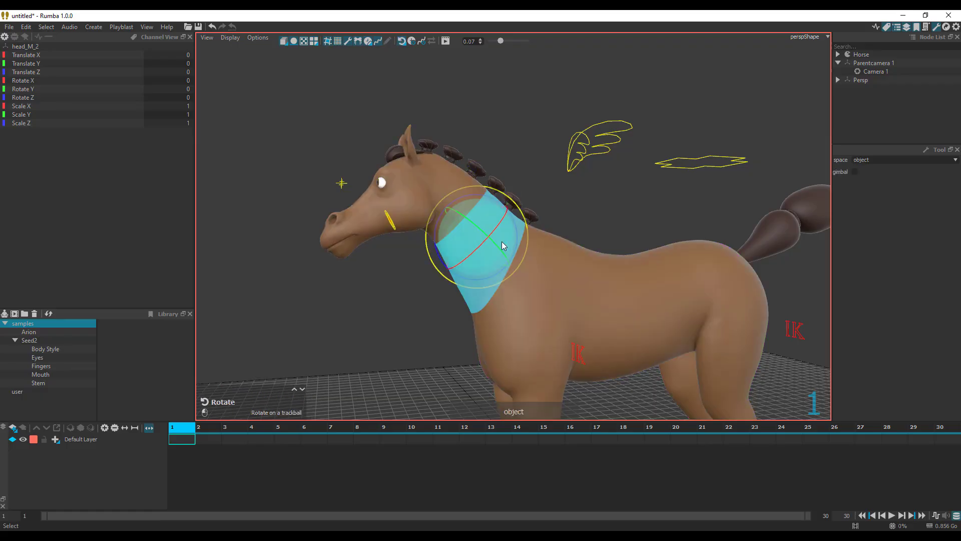
pyautogui.press('w')
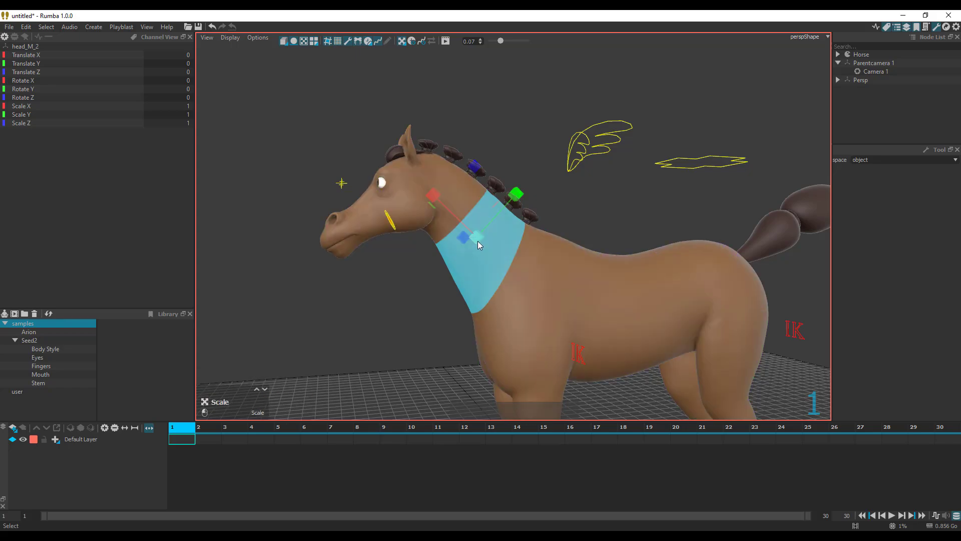
pyautogui.keyDown('alt'); pyautogui.moveTo(477, 242); pyautogui.dragTo(512, 311, button='right'); pyautogui.keyUp('alt')
pyautogui.keyDown('alt'); pyautogui.moveTo(513, 311); pyautogui.dragTo(549, 296); pyautogui.keyUp('alt')
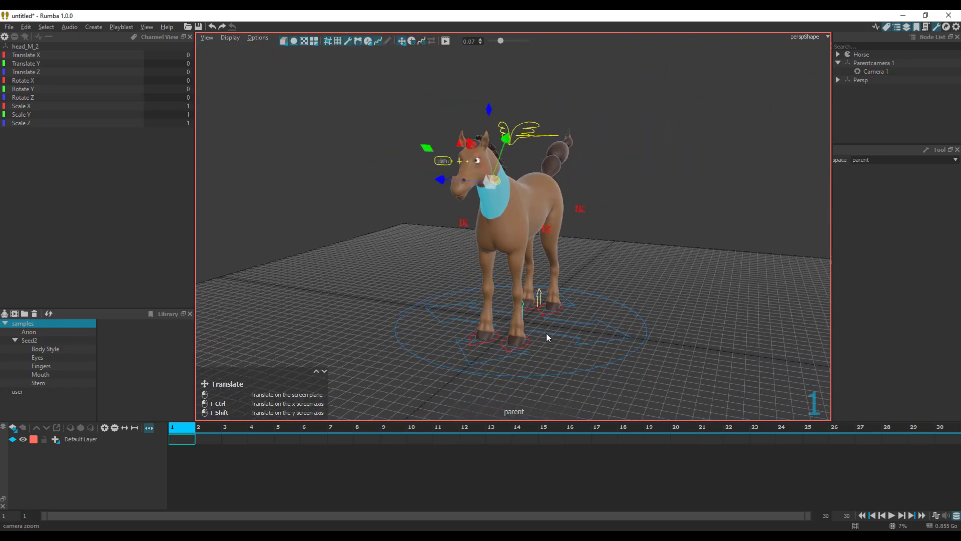
pyautogui.keyDown('alt'); pyautogui.moveTo(546, 332); pyautogui.dragTo(538, 373, button='middle'); pyautogui.keyUp('alt')
pyautogui.keyDown('alt'); pyautogui.moveTo(538, 373); pyautogui.dragTo(541, 356); pyautogui.keyUp('alt')
pyautogui.keyDown('alt'); pyautogui.moveTo(541, 356); pyautogui.dragTo(551, 330, button='right'); pyautogui.keyUp('alt')
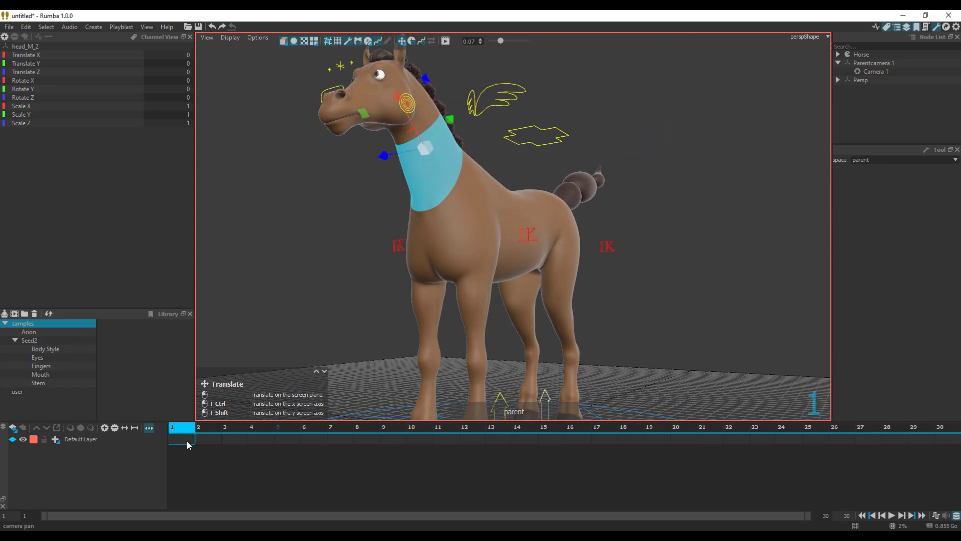
# - Add a new animation layer above Default Layer and rename it LAYER1
pyautogui.click(77, 438)
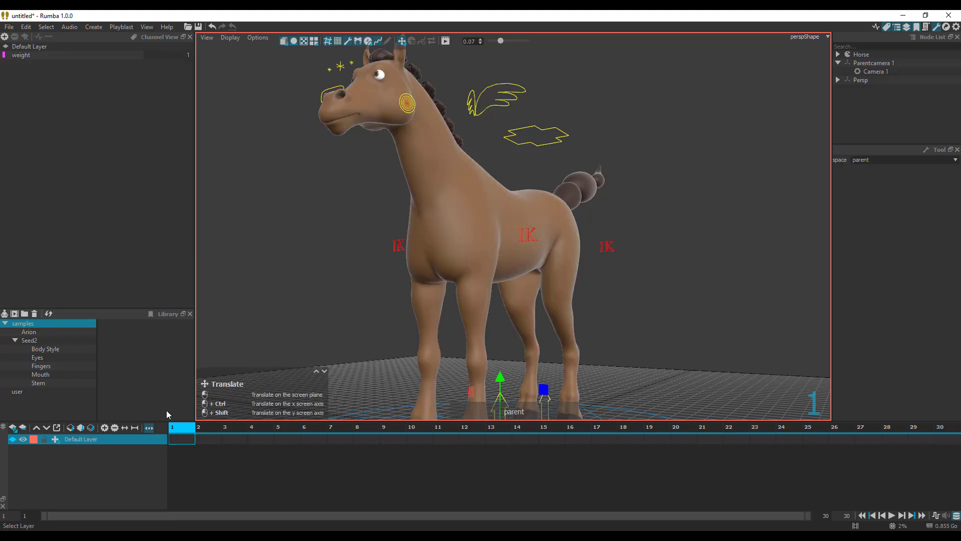
pyautogui.click(13, 428)
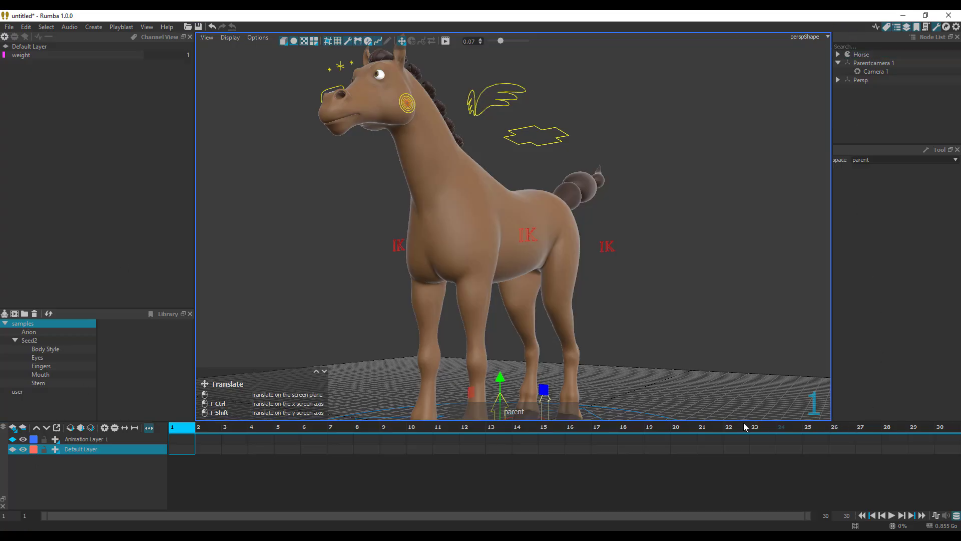
pyautogui.click(87, 441)
pyautogui.click(87, 440)
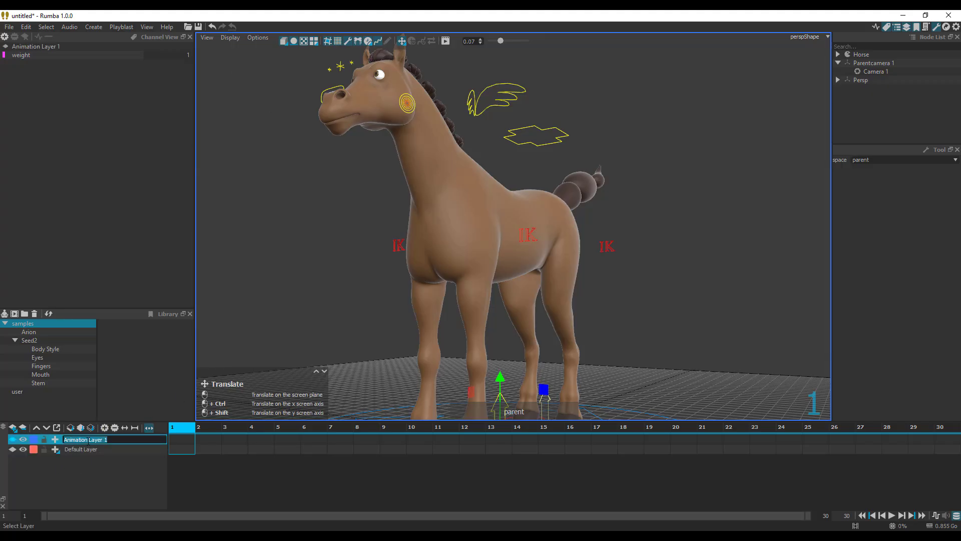
pyautogui.write('LAYER 1')
pyautogui.press('Return')
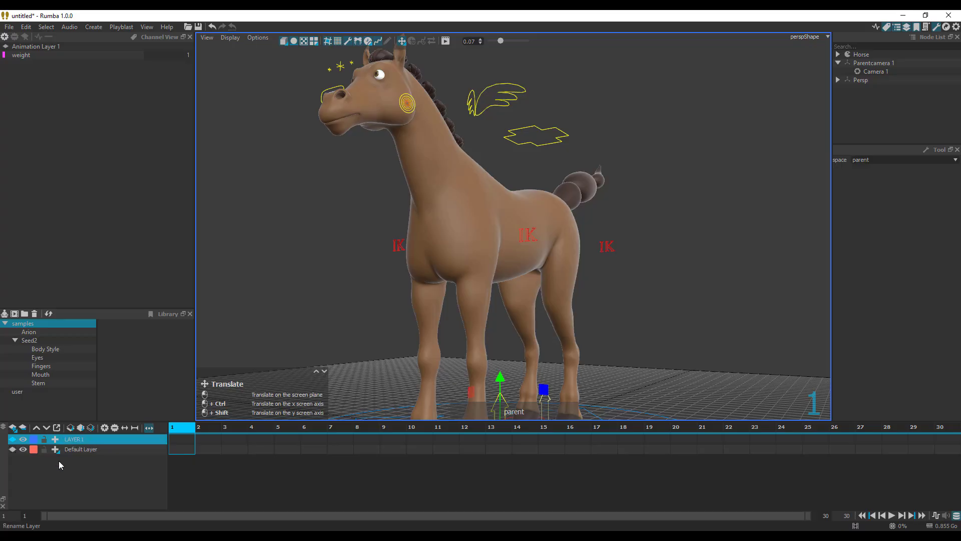
# - Toggle the active layer between LAYER1 and Default Layer, finishing with Default Layer active
pyautogui.click(91, 450)
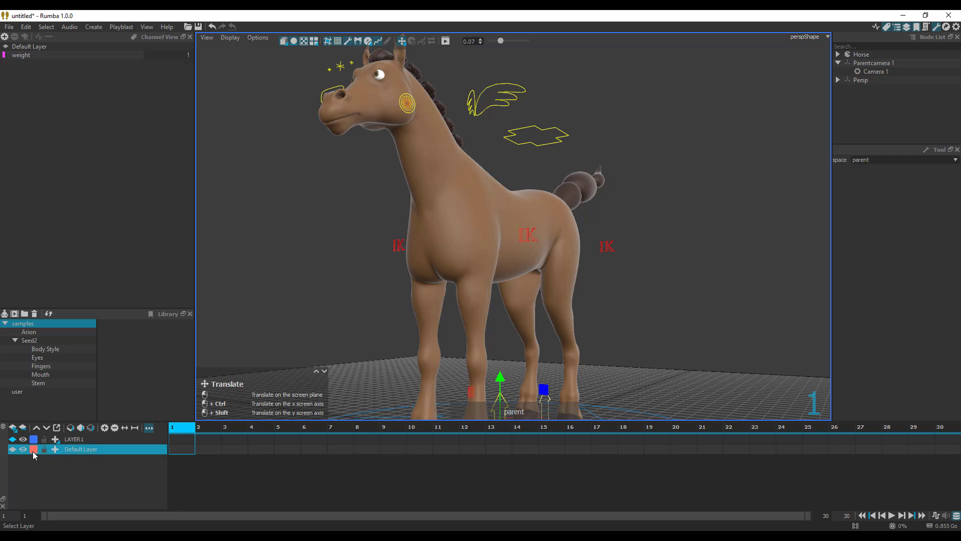
pyautogui.click(12, 449)
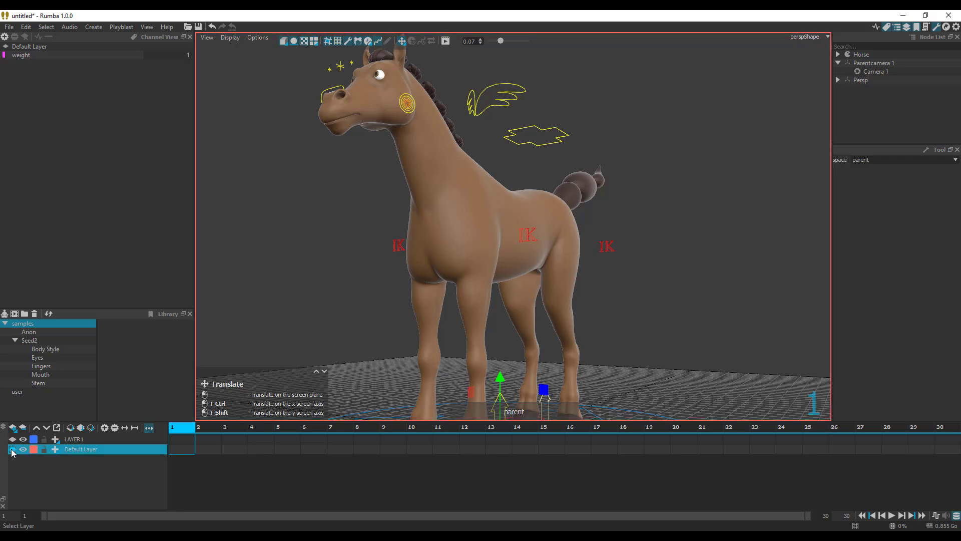
pyautogui.click(13, 448)
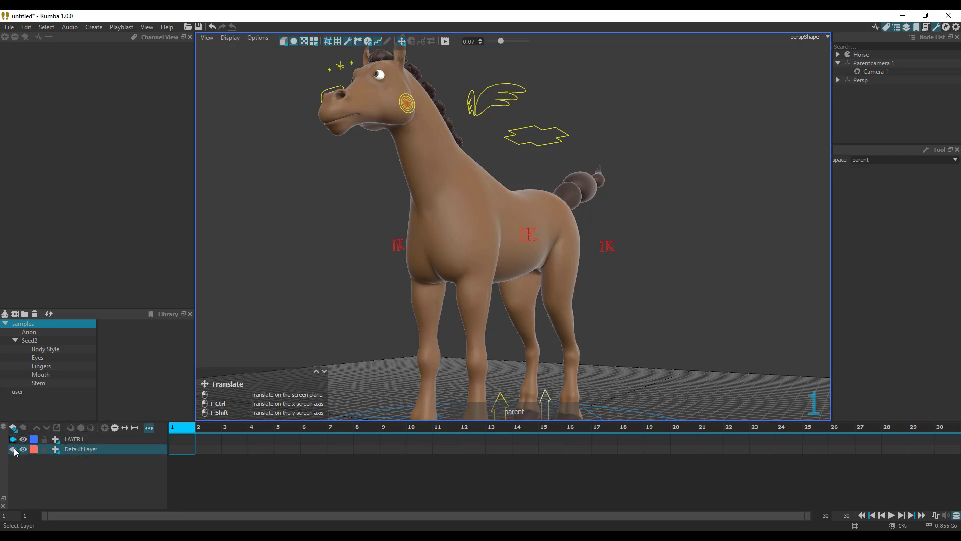
pyautogui.click(13, 448)
pyautogui.click(13, 449)
pyautogui.click(12, 449)
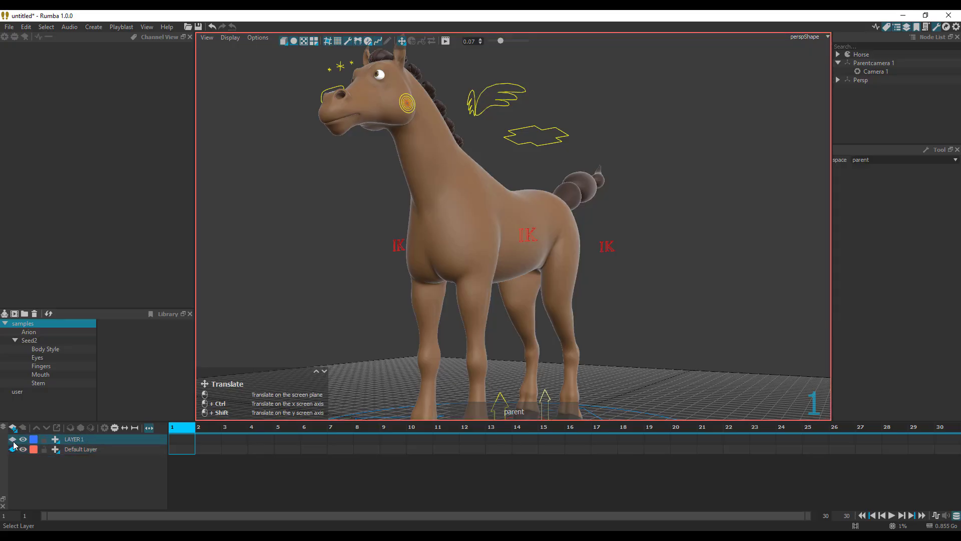
pyautogui.click(13, 449)
pyautogui.click(12, 449)
# - Select the horse's neck control head_M_2 with the Rotate tool active
pyautogui.scroll(-3, 634, 307)
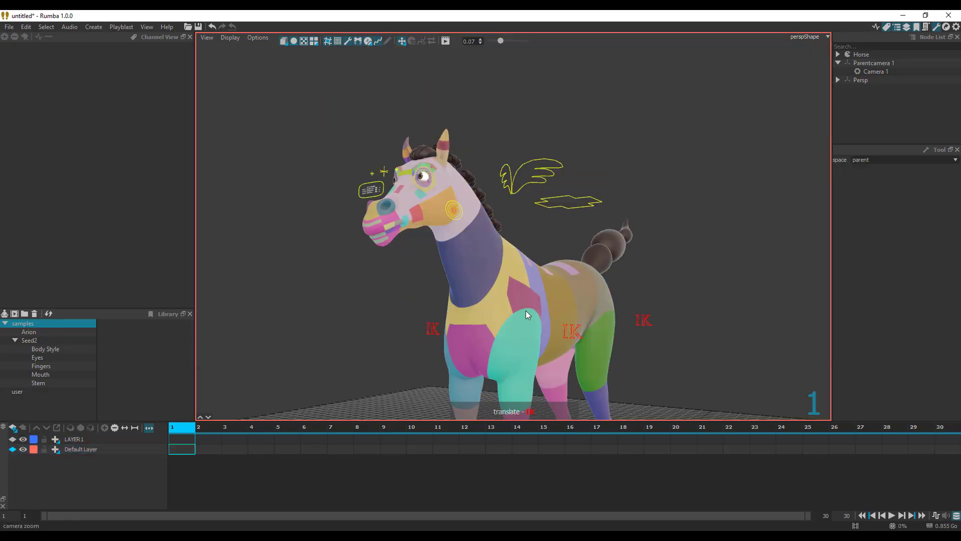
pyautogui.scroll(5, 535, 311)
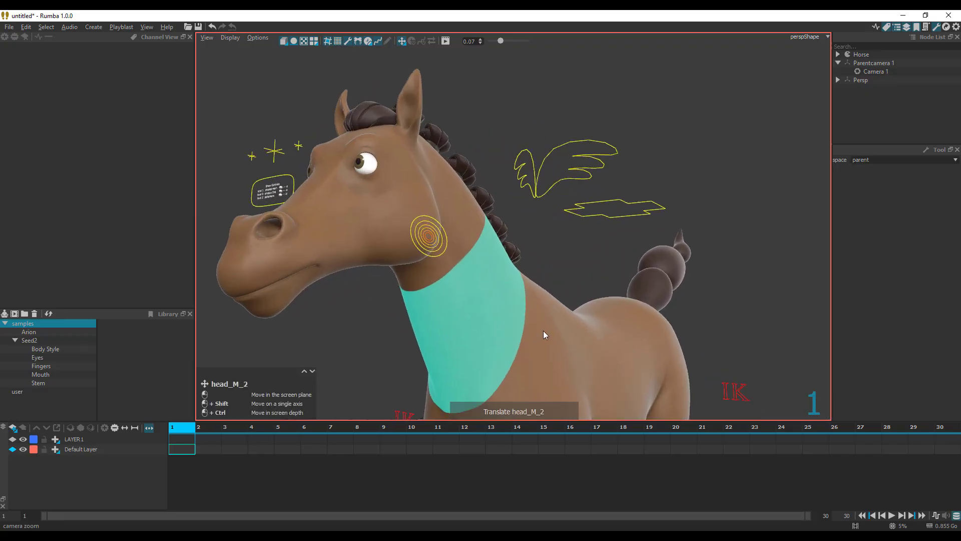
pyautogui.moveTo(542, 332)
pyautogui.keyDown('alt'); pyautogui.mouseDown()
pyautogui.moveTo(518, 341)
pyautogui.moveTo(539, 338)
pyautogui.mouseUp(); pyautogui.keyUp('alt')
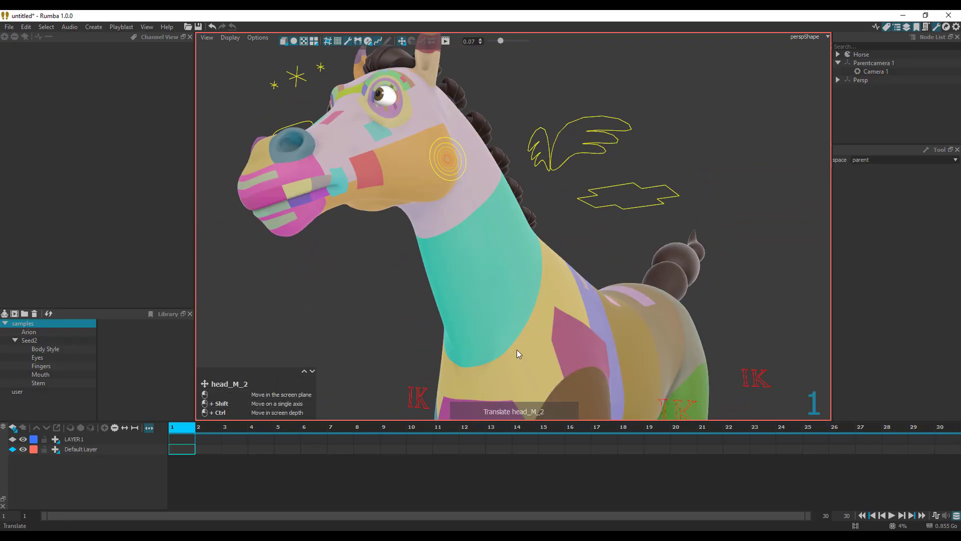
pyautogui.keyDown('alt'); pyautogui.moveTo(516, 354); pyautogui.dragTo(394, 377, button='middle'); pyautogui.keyUp('alt')
pyautogui.press('e')
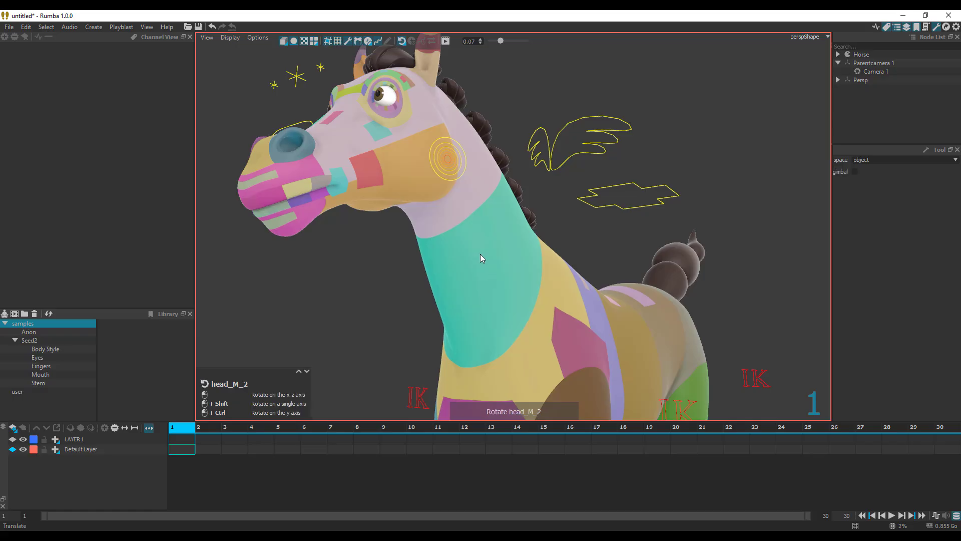
pyautogui.click(480, 256)
pyautogui.scroll(-10, 534, 311)
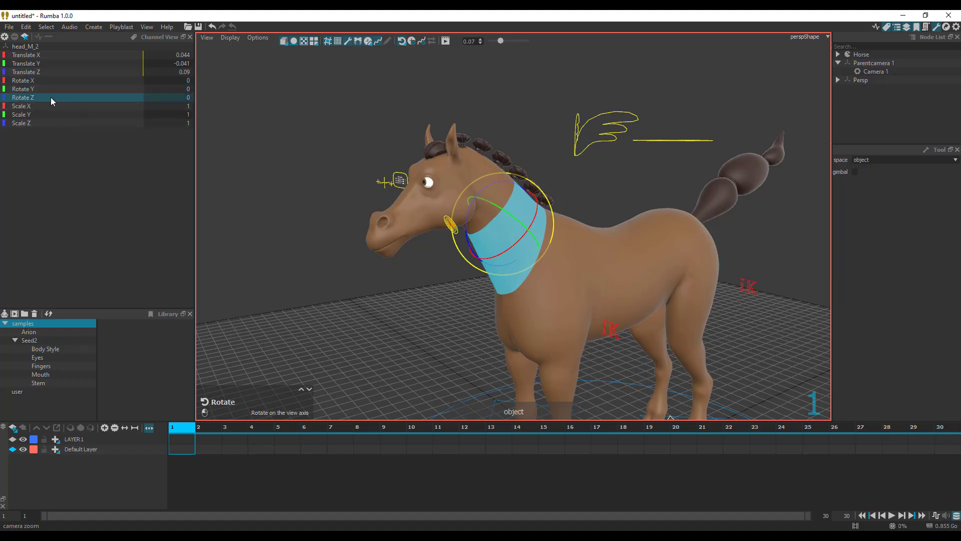
# - Key only the neck's Rotate X, Y and Z channels at frame 1, and raise the head at frame 12 to about 38.3 on Rotate Z
pyautogui.moveTo(41, 83); pyautogui.dragTo(44, 99)
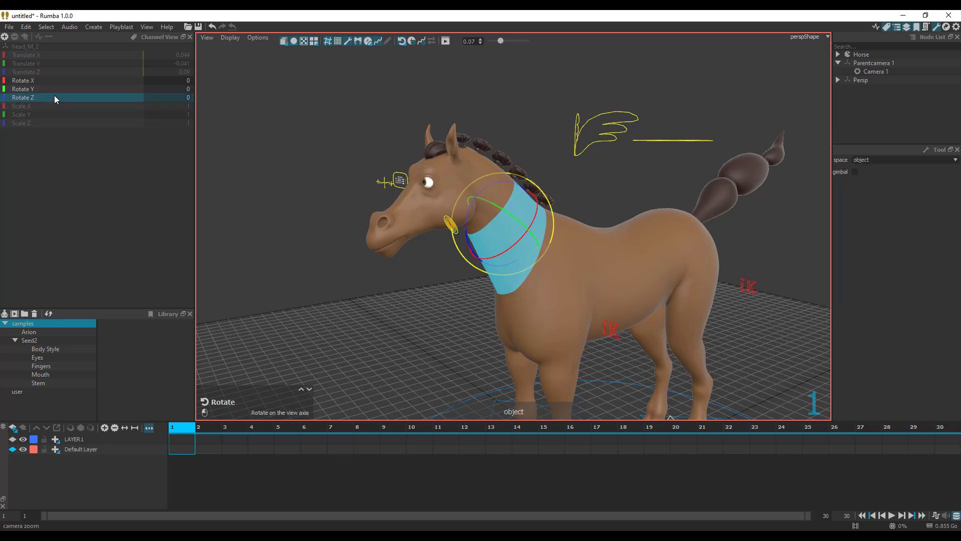
pyautogui.moveTo(205, 426); pyautogui.dragTo(165, 428)
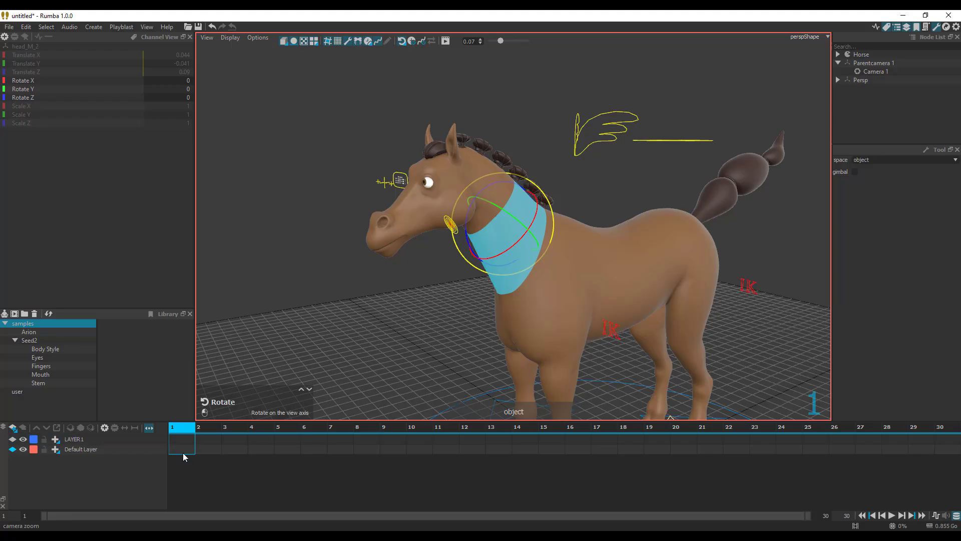
pyautogui.press('s')
pyautogui.moveTo(188, 428); pyautogui.dragTo(476, 439)
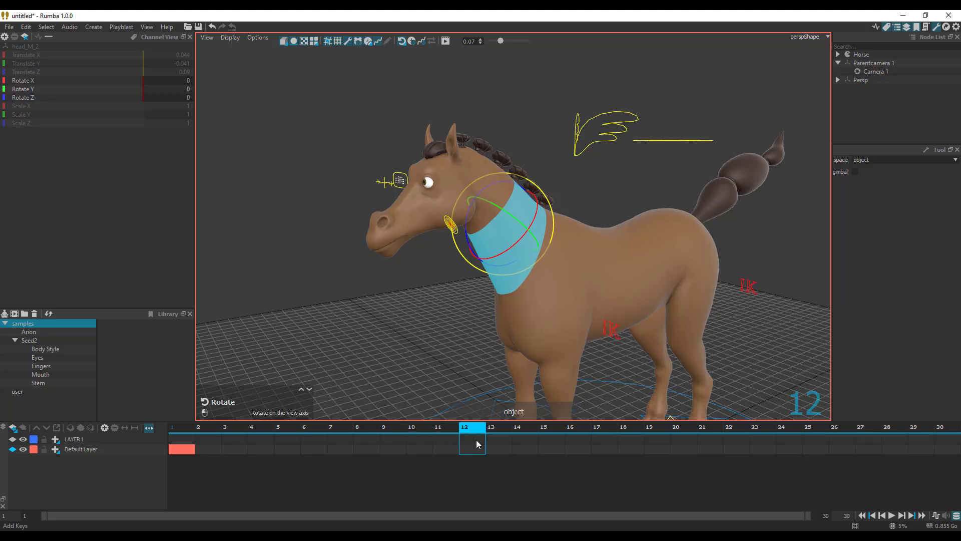
pyautogui.moveTo(469, 235); pyautogui.dragTo(467, 200)
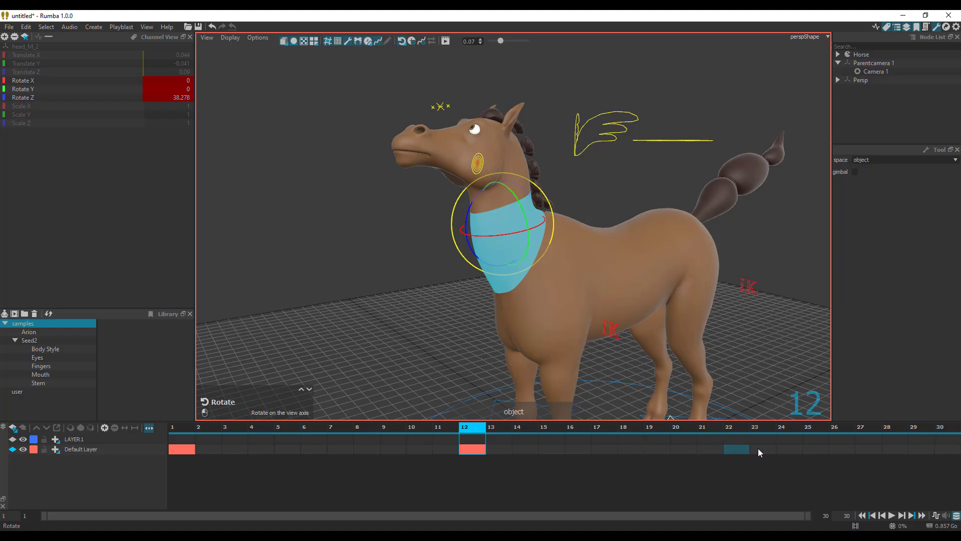
# - Add a key at frame 24 on Default Layer and review the neck animation from frame 1
pyautogui.click(789, 448)
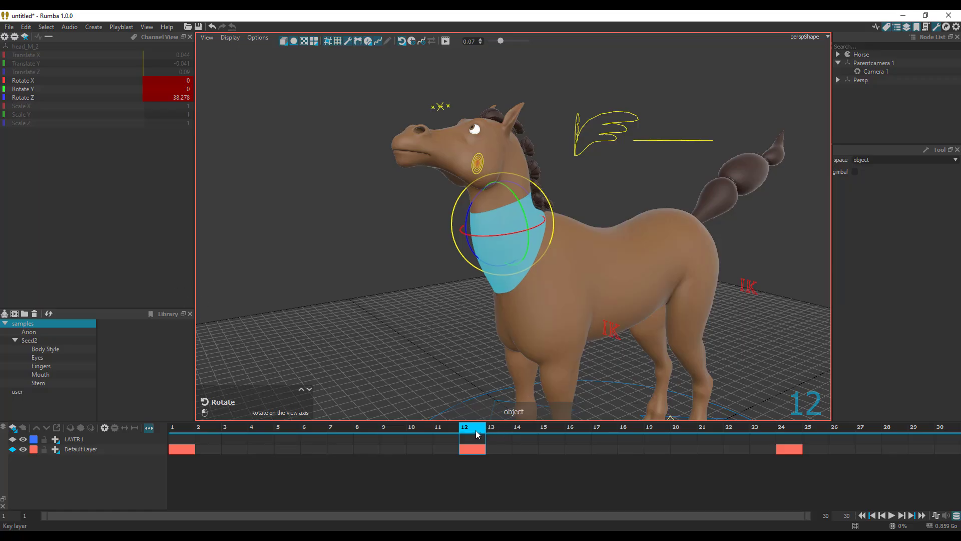
pyautogui.moveTo(473, 430); pyautogui.dragTo(180, 428)
pyautogui.press('space')
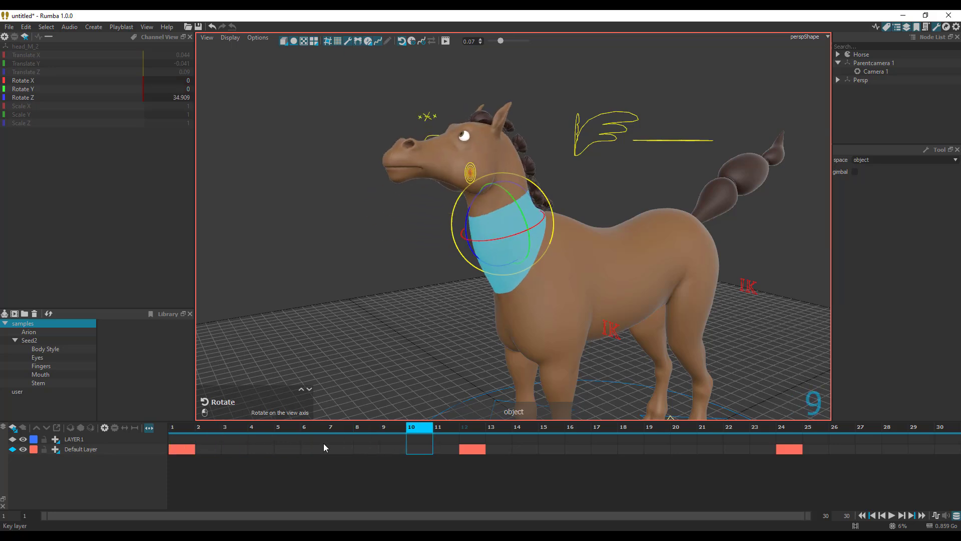
pyautogui.click(180, 443)
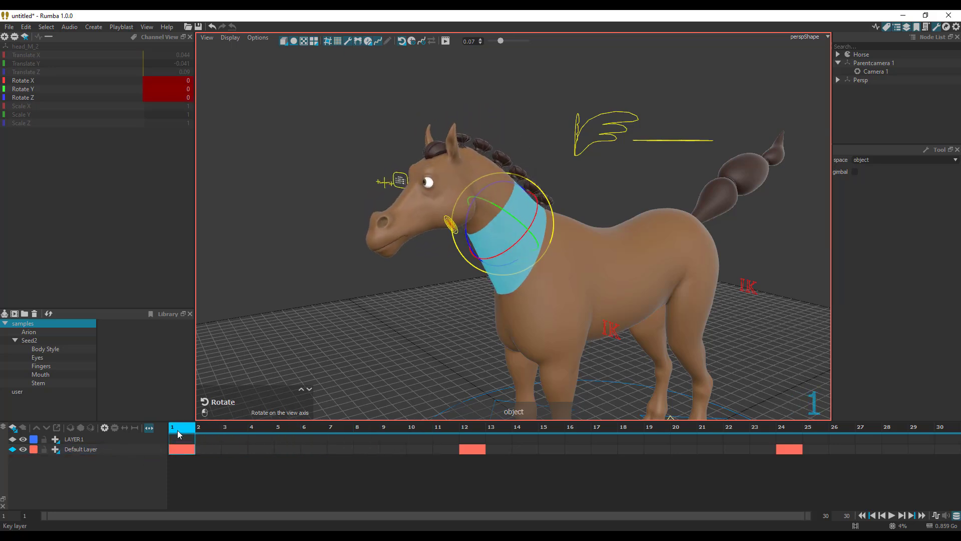
pyautogui.moveTo(177, 431); pyautogui.dragTo(479, 460)
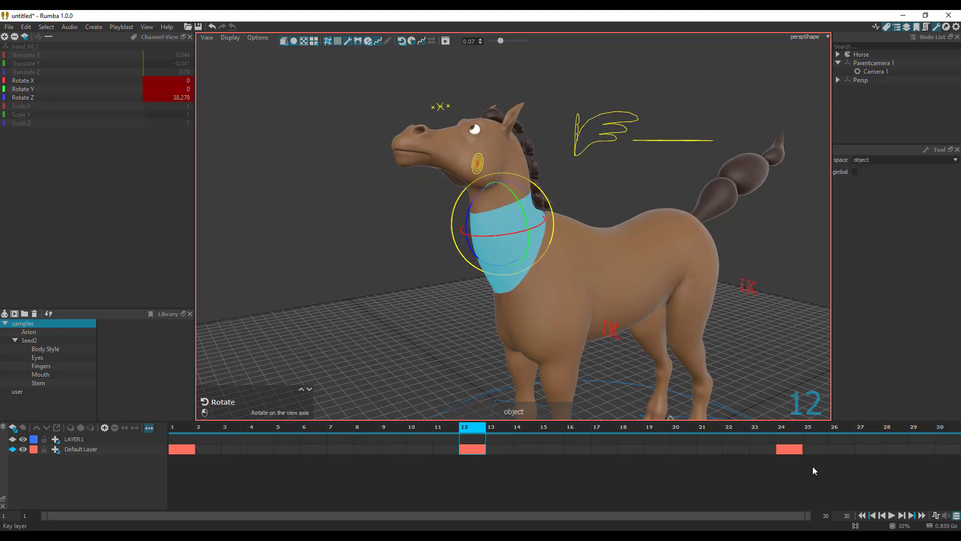
# - Remove the key at frame 24 from Default Layer
pyautogui.click(791, 450)
pyautogui.rightClick(791, 450)
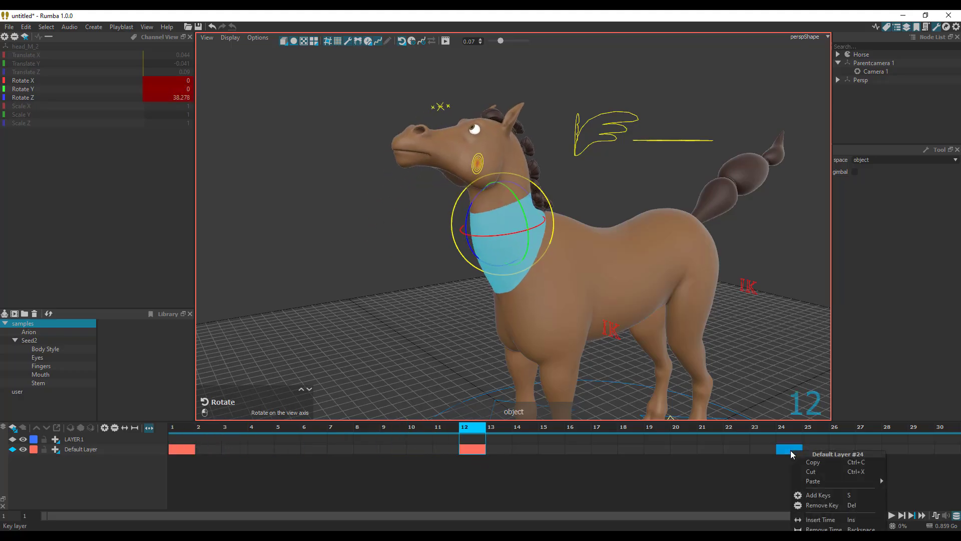
pyautogui.click(817, 505)
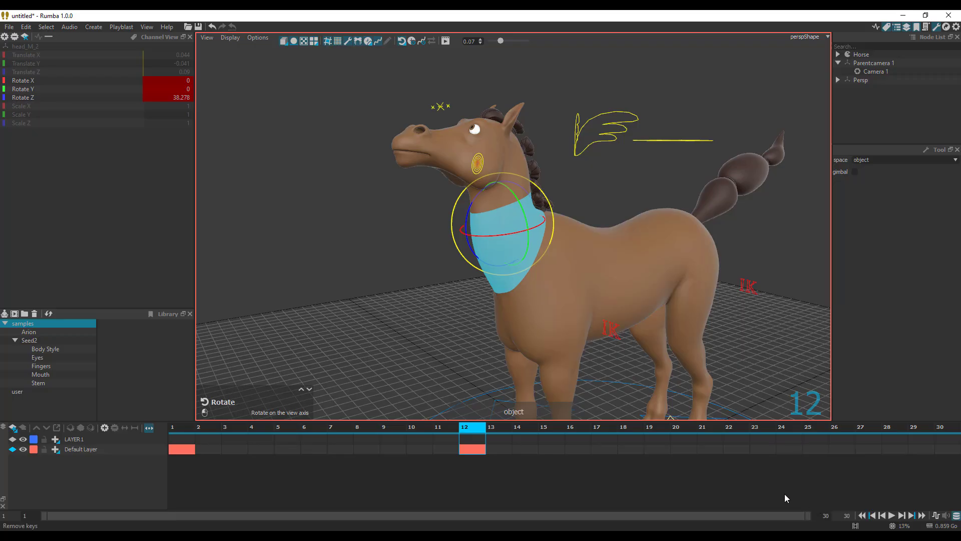
# - Duplicate the frame 1 key of Default Layer to frame 24
pyautogui.click(182, 450)
pyautogui.rightClick(182, 449)
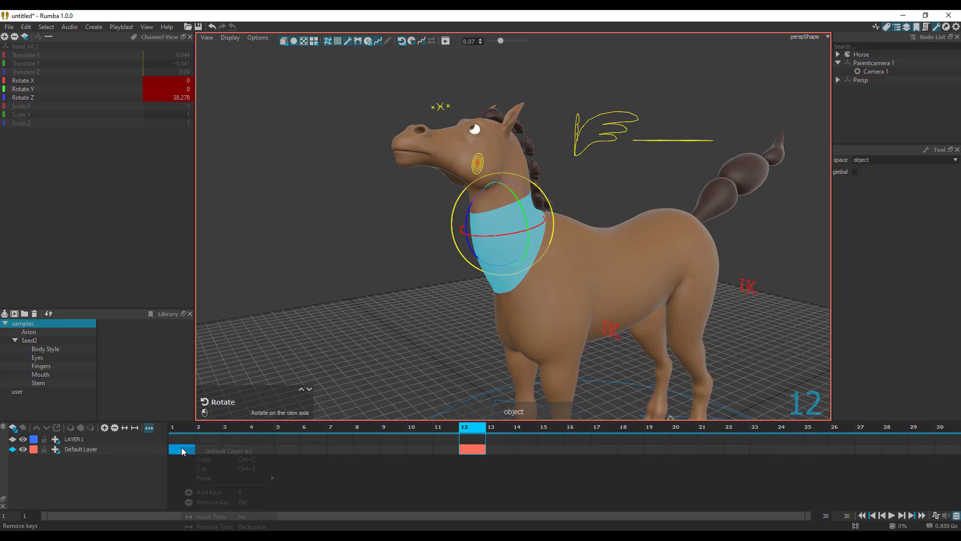
pyautogui.click(214, 459)
pyautogui.click(177, 457)
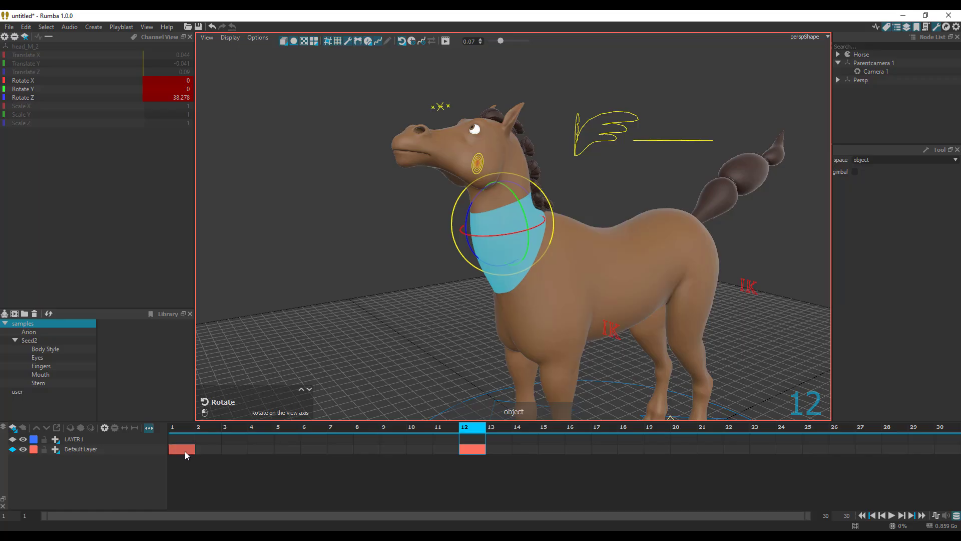
pyautogui.moveTo(185, 452); pyautogui.dragTo(791, 463)
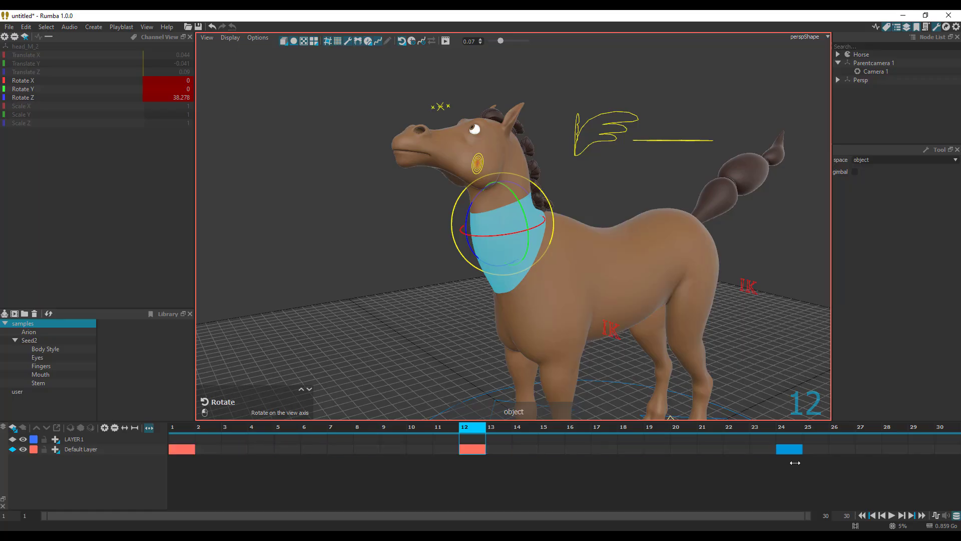
pyautogui.click(747, 490)
# - Play the neck animation from frame 1, stop it, and scrub back to frame 2
pyautogui.moveTo(473, 430); pyautogui.dragTo(137, 428)
pyautogui.press('space')
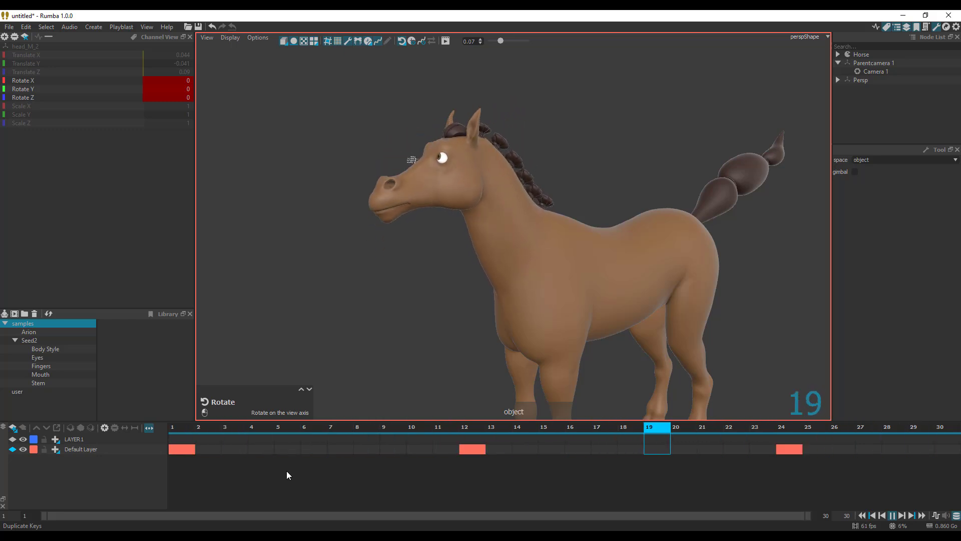
pyautogui.press('space')
pyautogui.moveTo(288, 432); pyautogui.dragTo(194, 428)
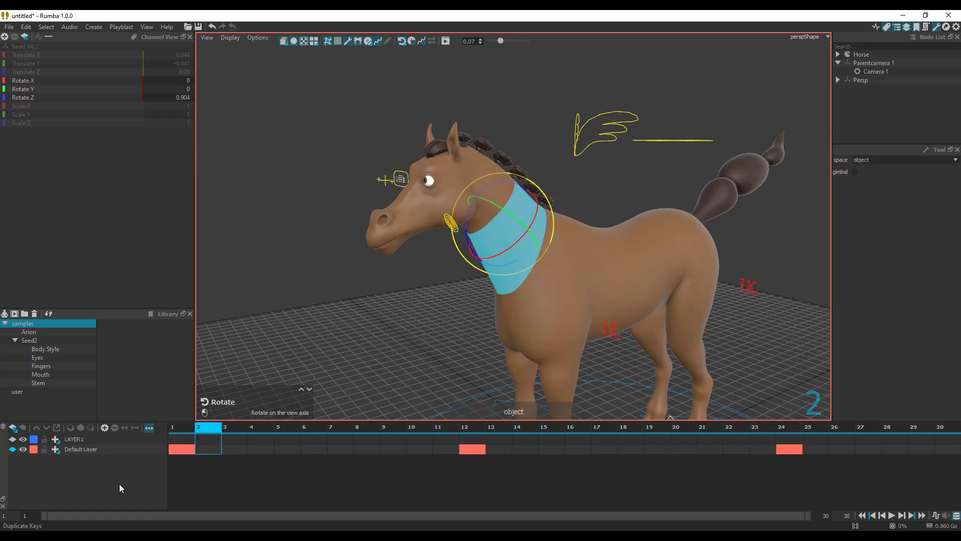
# - Apply the Amazed pose and the Walk animation from the Arion samples to the horse at frame 1
pyautogui.click(70, 439)
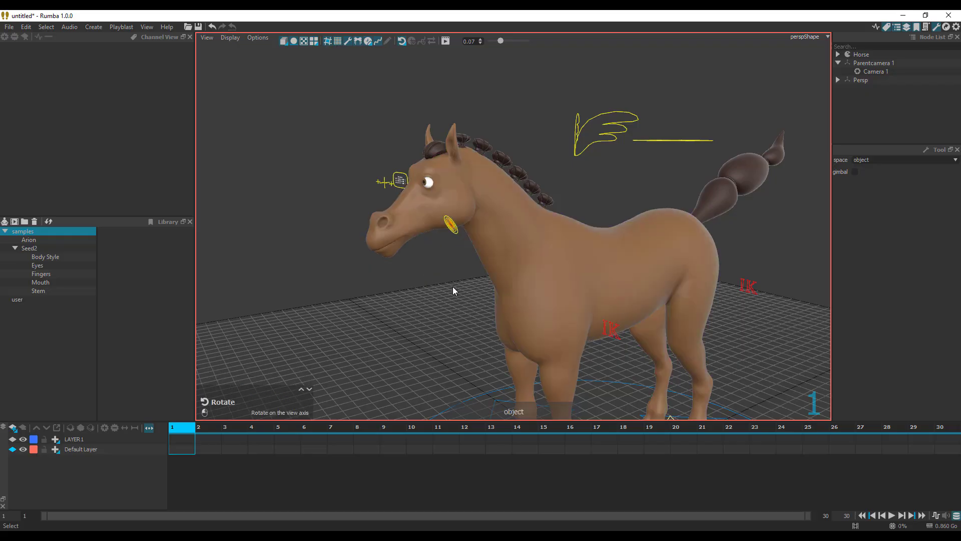
pyautogui.click(32, 240)
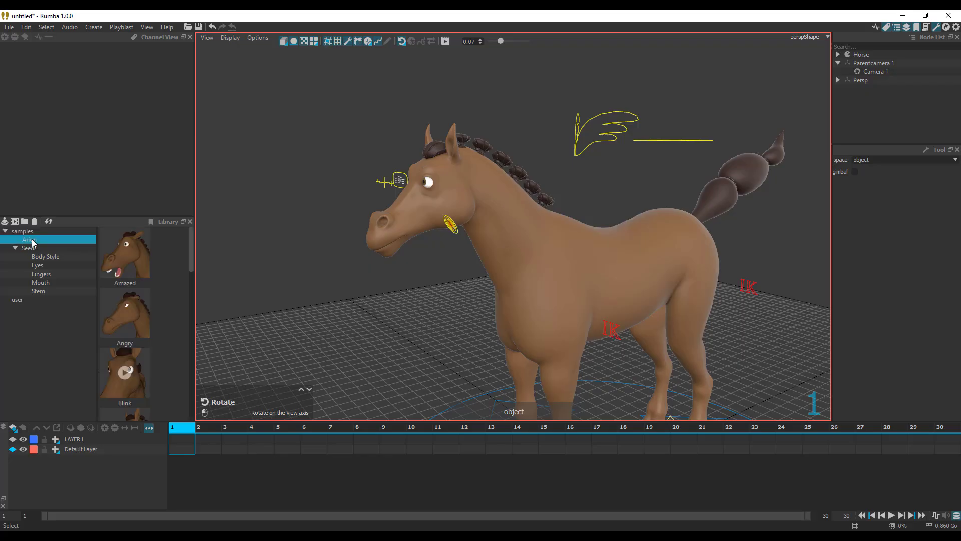
pyautogui.click(125, 260)
pyautogui.scroll(-5, 150, 361)
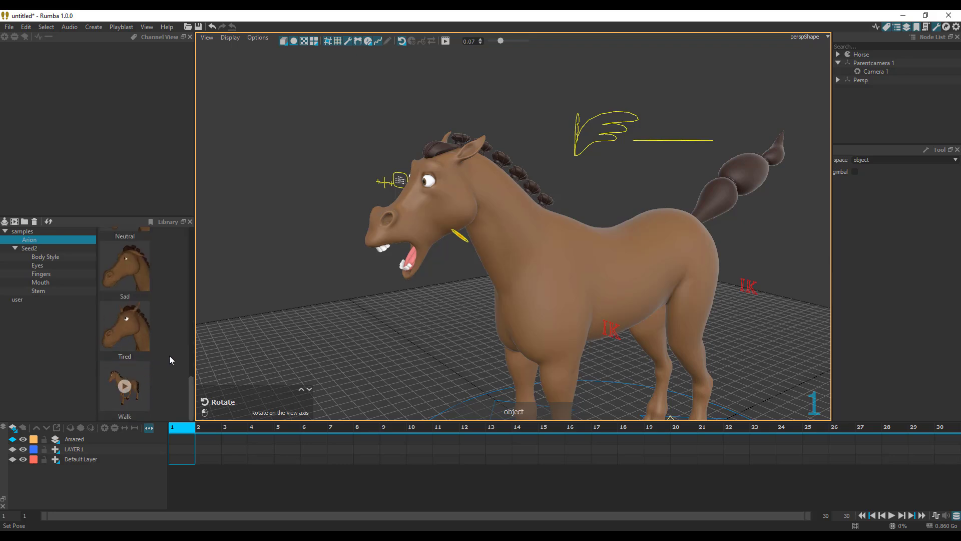
pyautogui.click(119, 383)
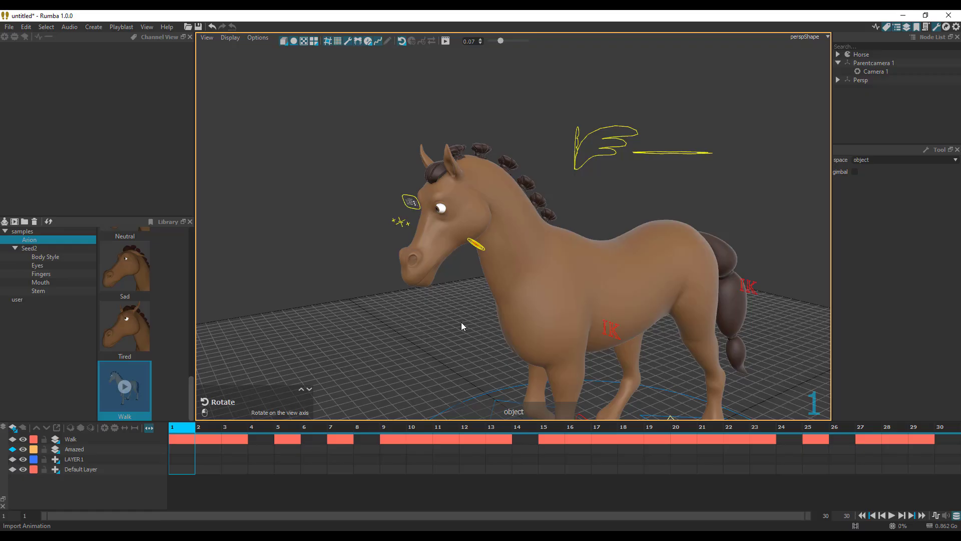
# - Disable and re-enable the Amazed and Walk layers to compare their effect, and play the walk animation
pyautogui.click(85, 458)
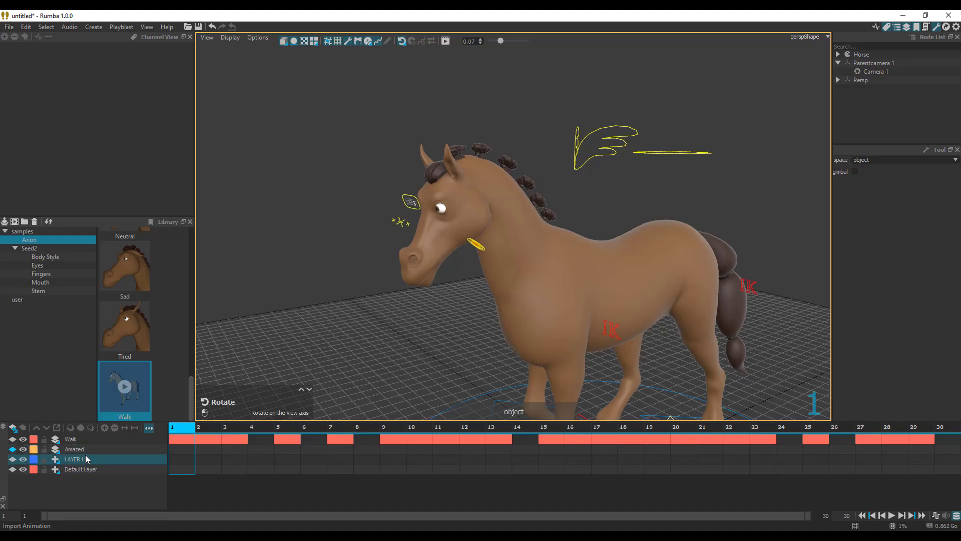
pyautogui.click(83, 451)
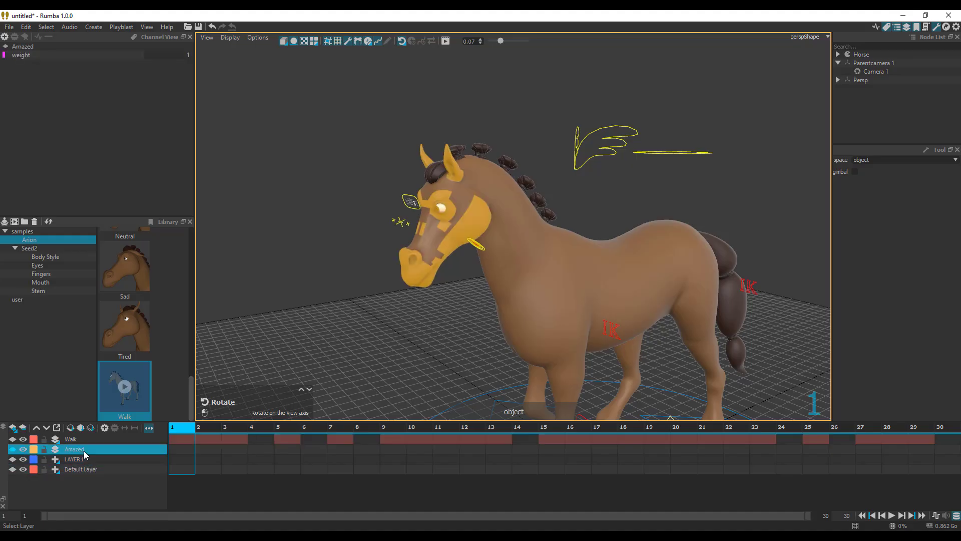
pyautogui.click(22, 450)
pyautogui.click(23, 439)
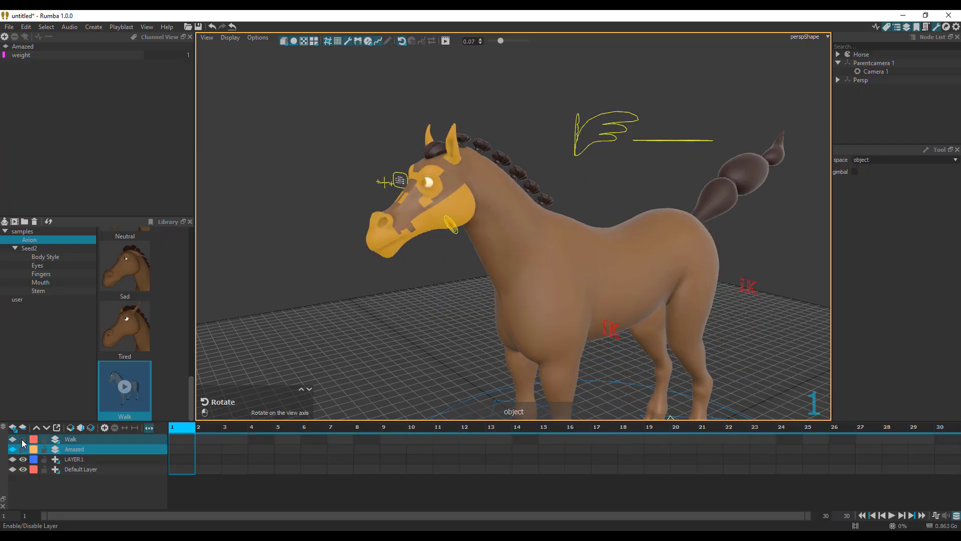
pyautogui.click(23, 440)
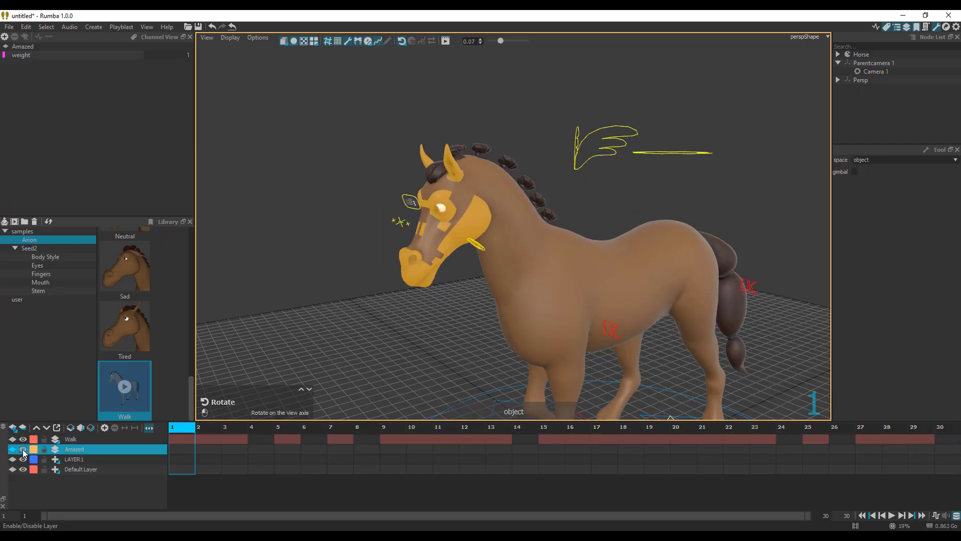
pyautogui.click(23, 450)
pyautogui.press('space')
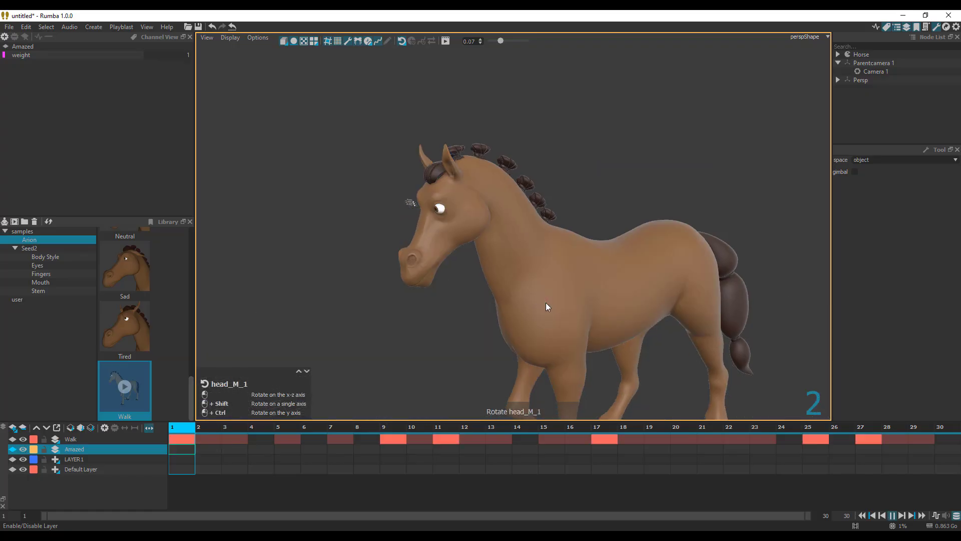
# - Highlight the controls affected by the Walk layer and Default Layer, and look at the animation export options
pyautogui.click(79, 439)
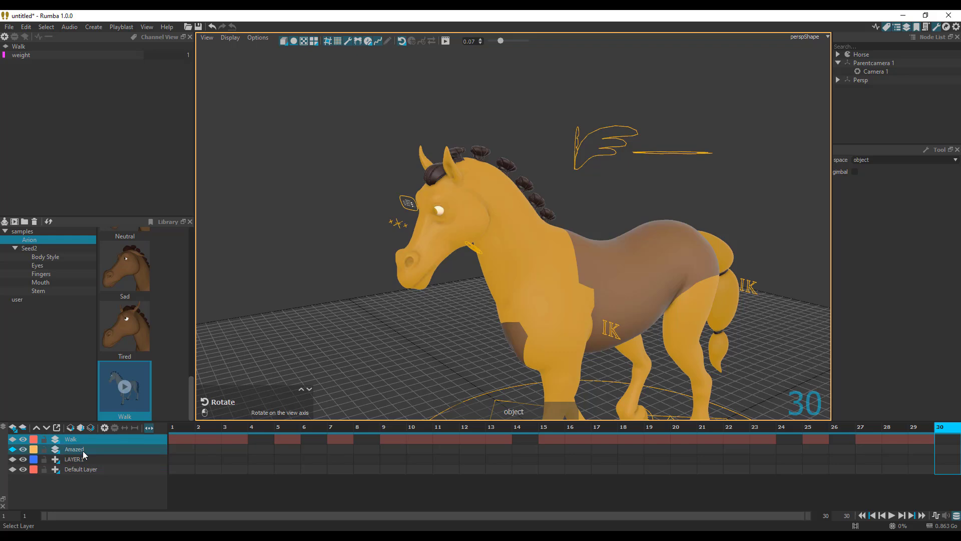
pyautogui.click(89, 469)
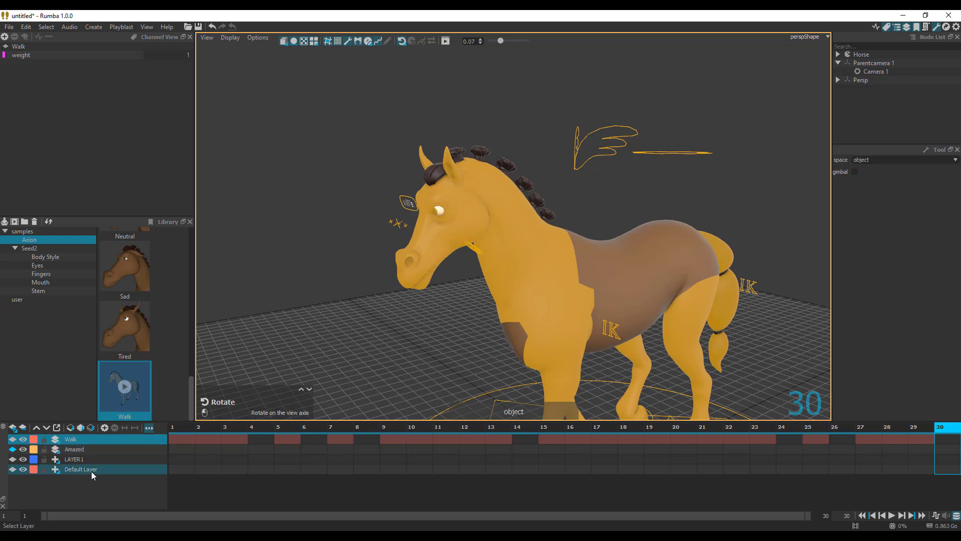
pyautogui.click(10, 27)
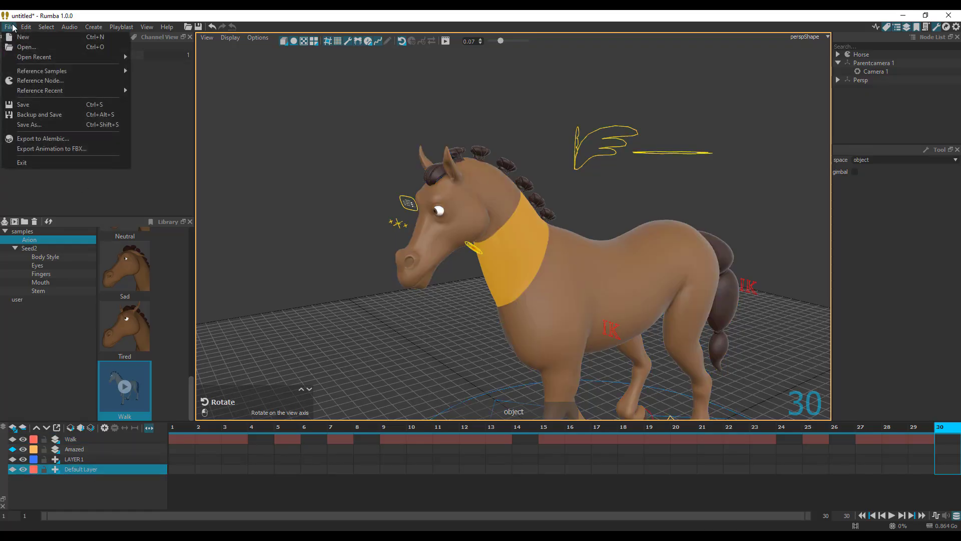
pyautogui.click(65, 152)
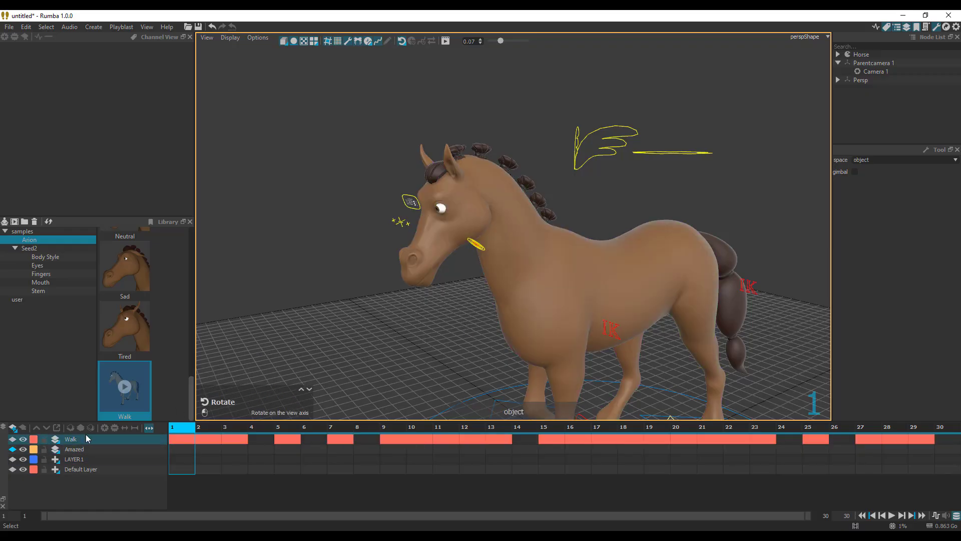
# - Remove the Walk and Amazed layers together
pyautogui.click(86, 436)
pyautogui.keyDown('ctrl'); pyautogui.click(88, 449); pyautogui.keyUp('ctrl')
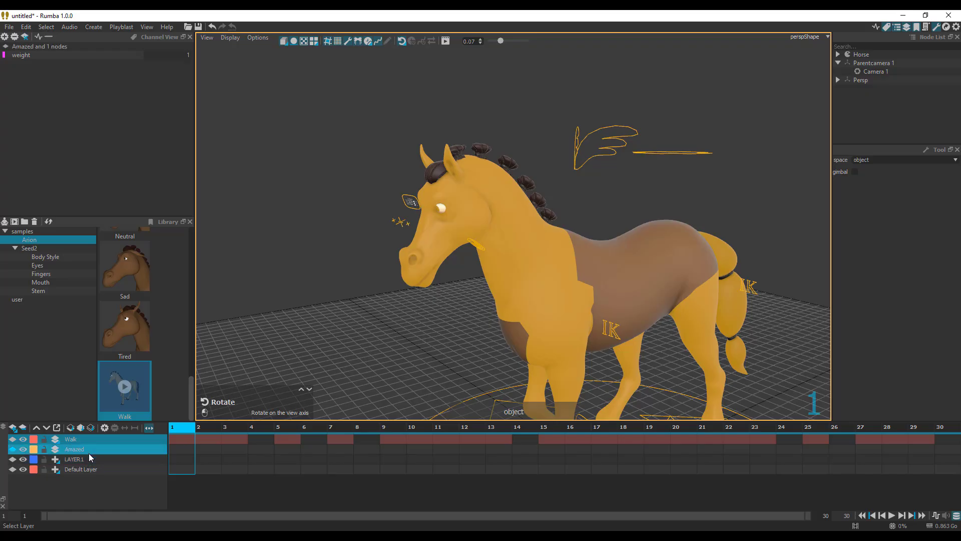
pyautogui.click(24, 428)
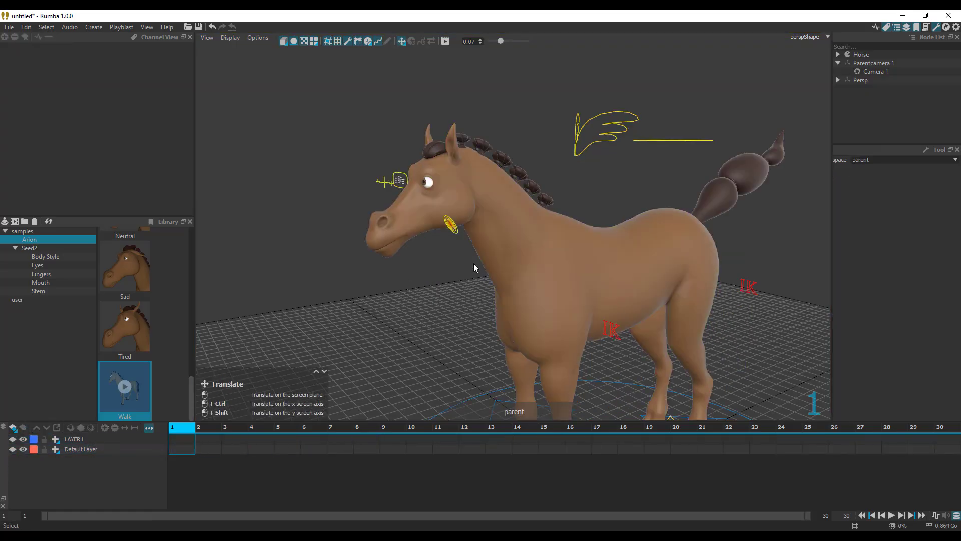
# - Make Default Layer active and rotate the horse's upper head control to about -51.8 in Y at frame 1
pyautogui.click(50, 449)
pyautogui.click(485, 200)
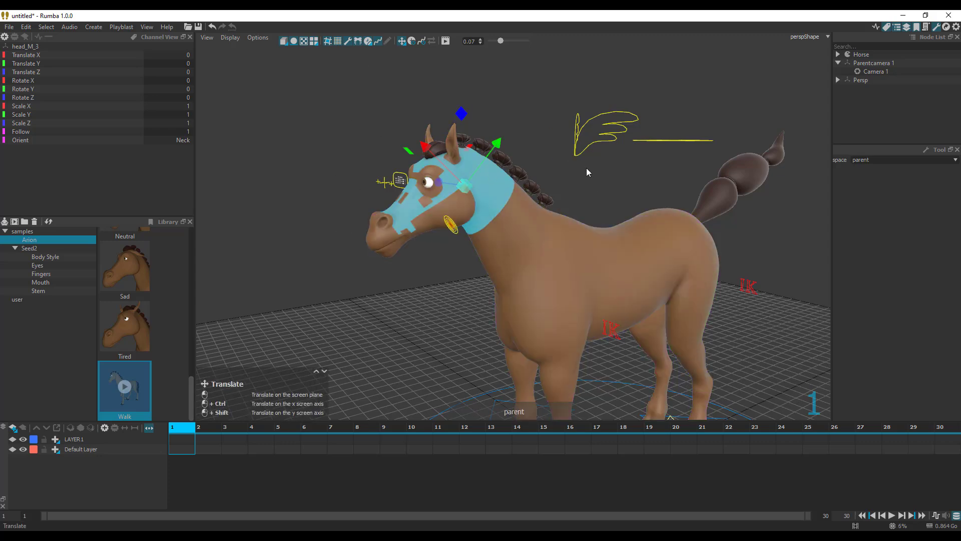
pyautogui.press('e')
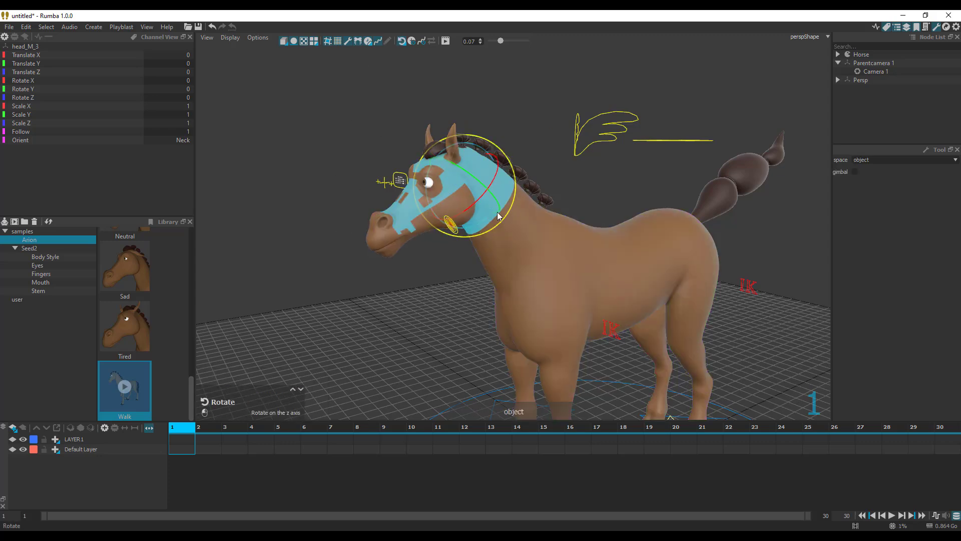
pyautogui.click(13, 449)
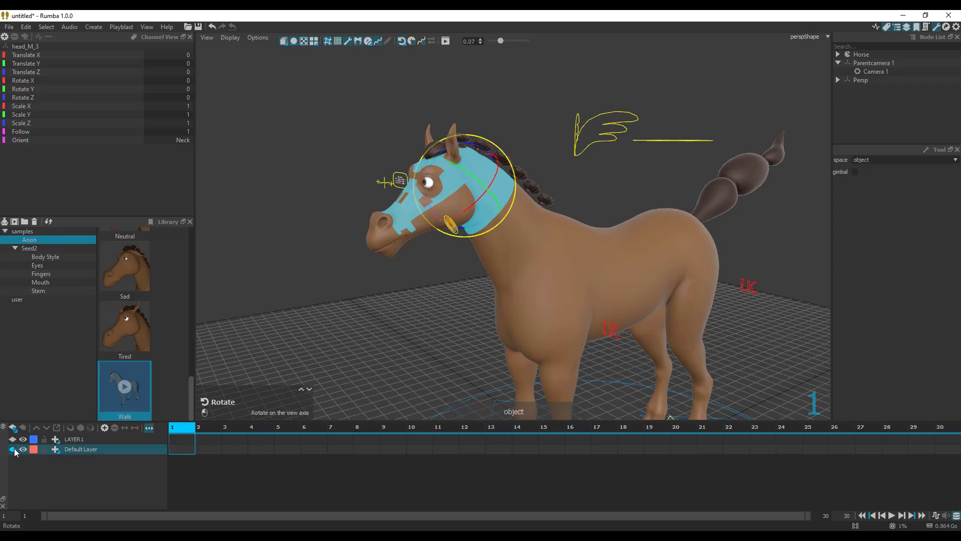
pyautogui.moveTo(485, 203); pyautogui.dragTo(467, 173)
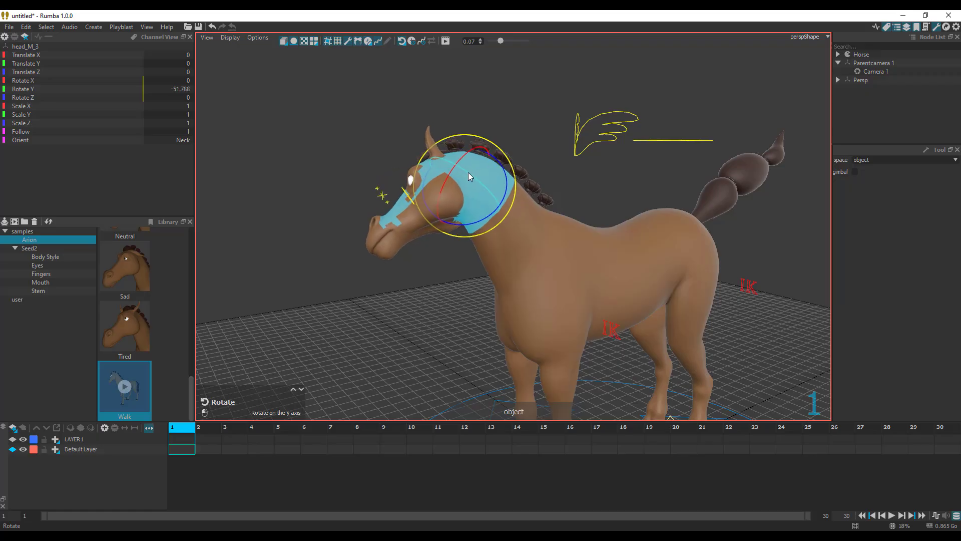
# - Save the turned head as a new pose named NECK in the library's user folder
pyautogui.keyDown('alt'); pyautogui.moveTo(468, 173); pyautogui.dragTo(566, 176, button='right'); pyautogui.keyUp('alt')
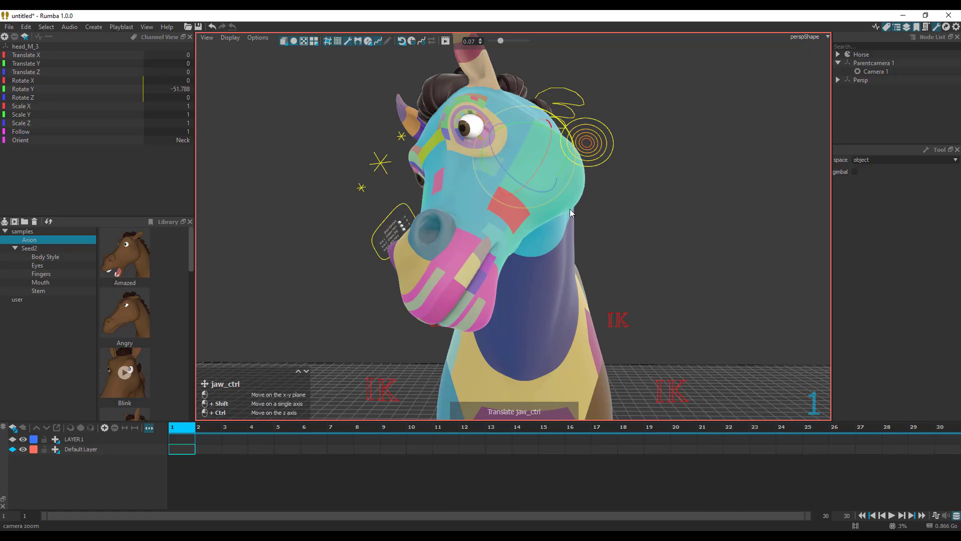
pyautogui.click(23, 301)
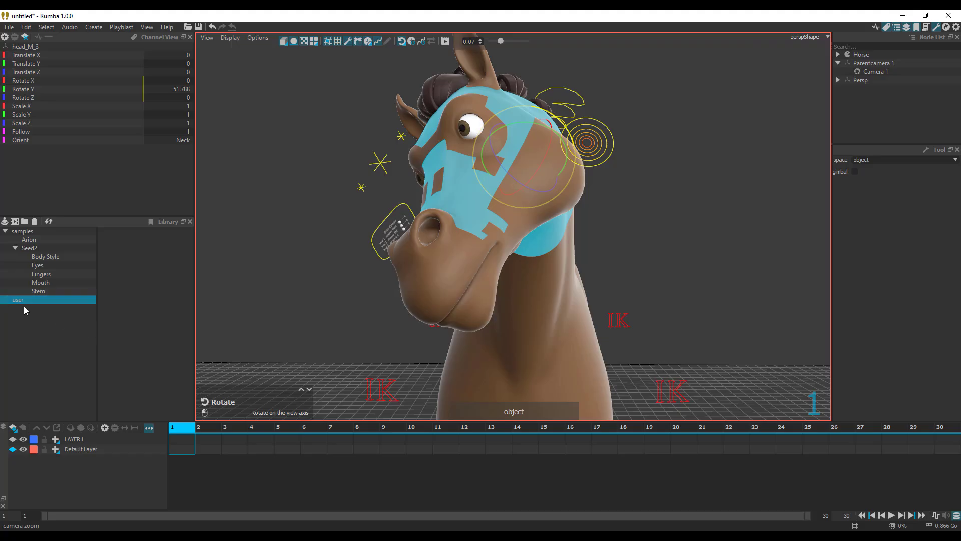
pyautogui.click(4, 221)
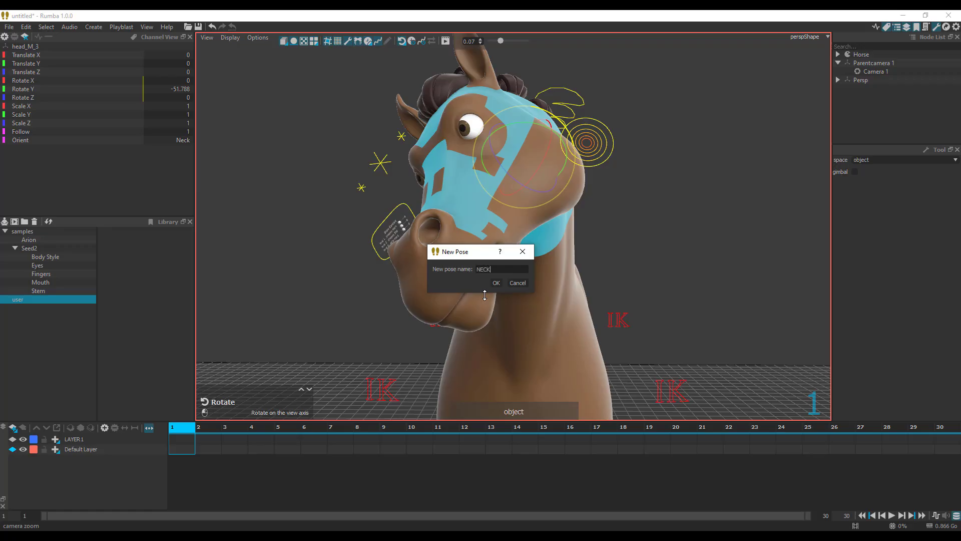
pyautogui.write('NECK')
pyautogui.press('Return')
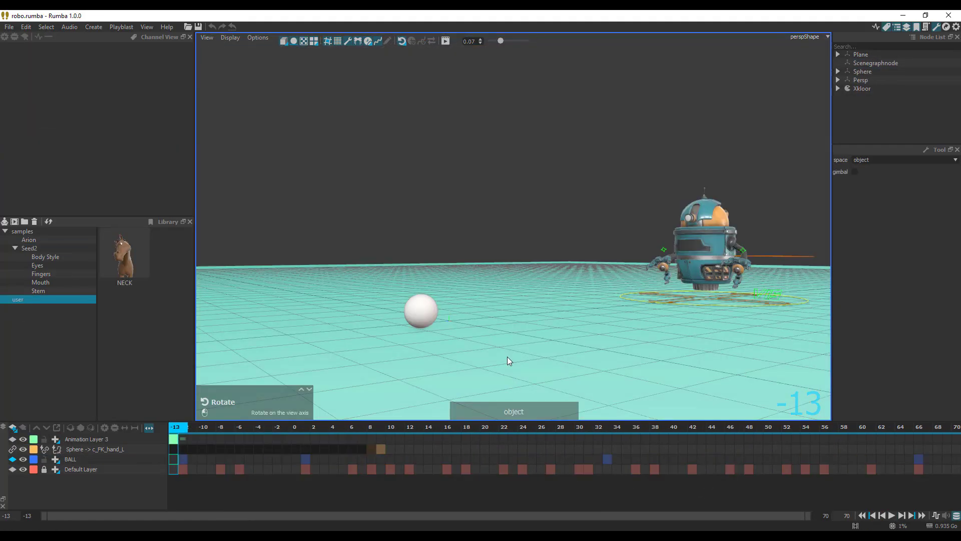
# - Play the robo.rumba animation, stop it at frame 43, and inspect how the robot's hand holds the ball
pyautogui.press('space')
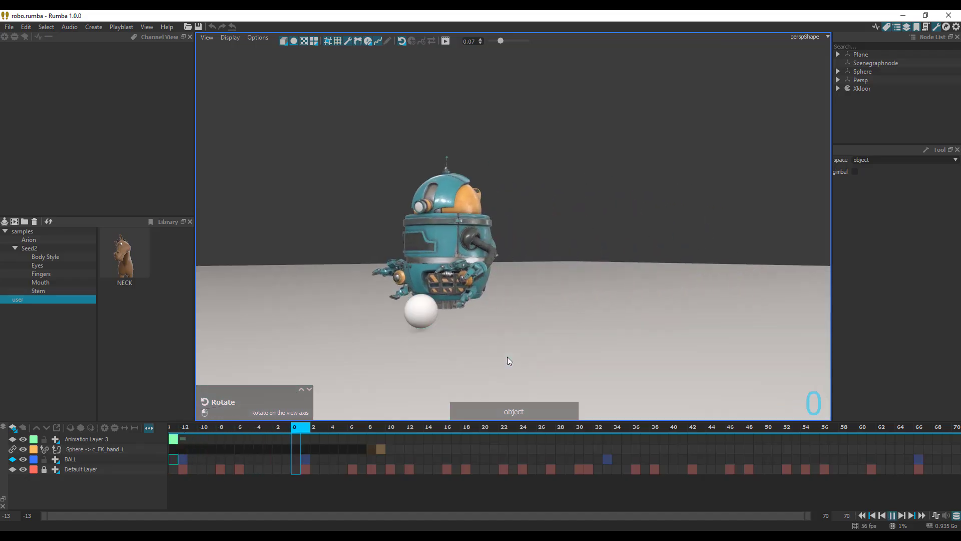
pyautogui.press('space')
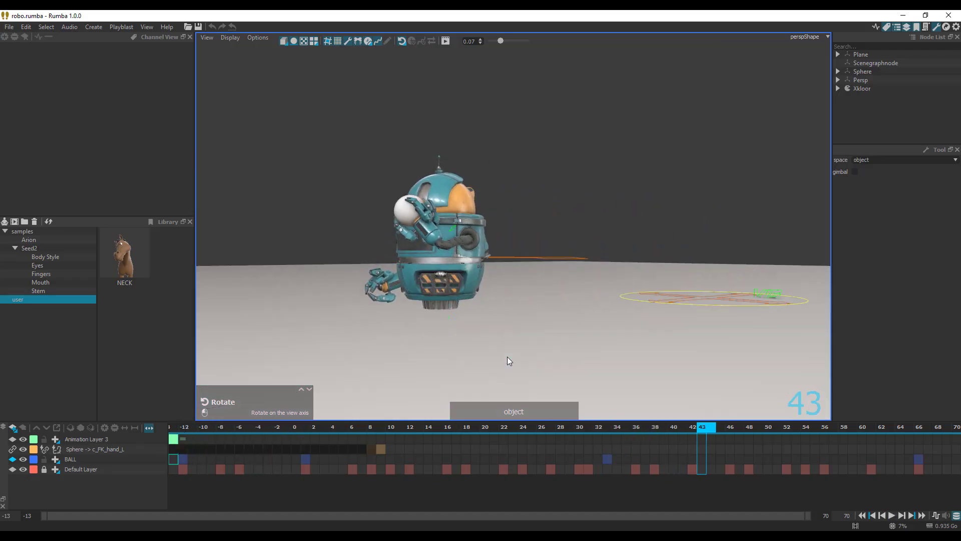
pyautogui.click(493, 362)
pyautogui.keyDown('alt'); pyautogui.moveTo(493, 363); pyautogui.dragTo(555, 346); pyautogui.keyUp('alt')
pyautogui.scroll(5, 550, 344)
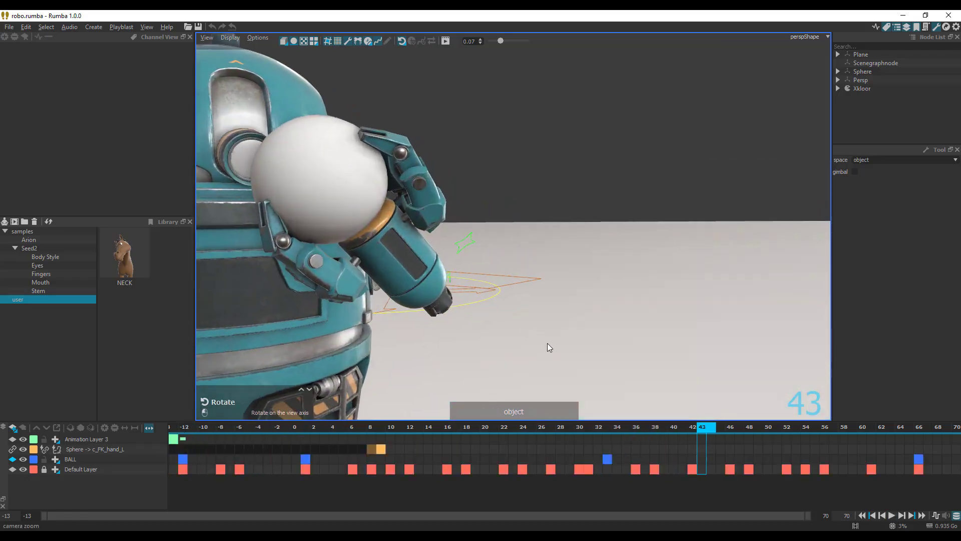
pyautogui.keyDown('alt'); pyautogui.moveTo(548, 344); pyautogui.dragTo(618, 348, button='middle'); pyautogui.keyUp('alt')
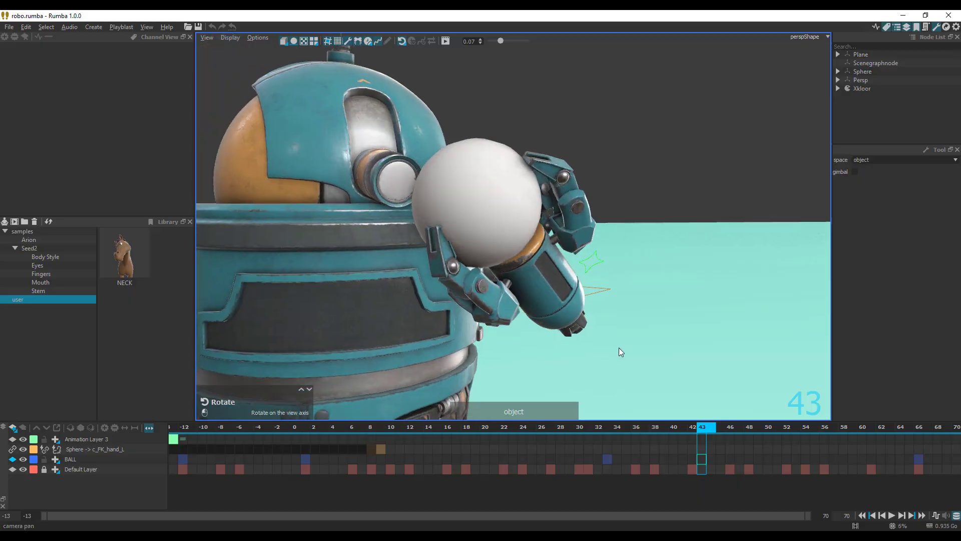
pyautogui.keyDown('alt'); pyautogui.moveTo(619, 348); pyautogui.dragTo(498, 299, button='right'); pyautogui.keyUp('alt')
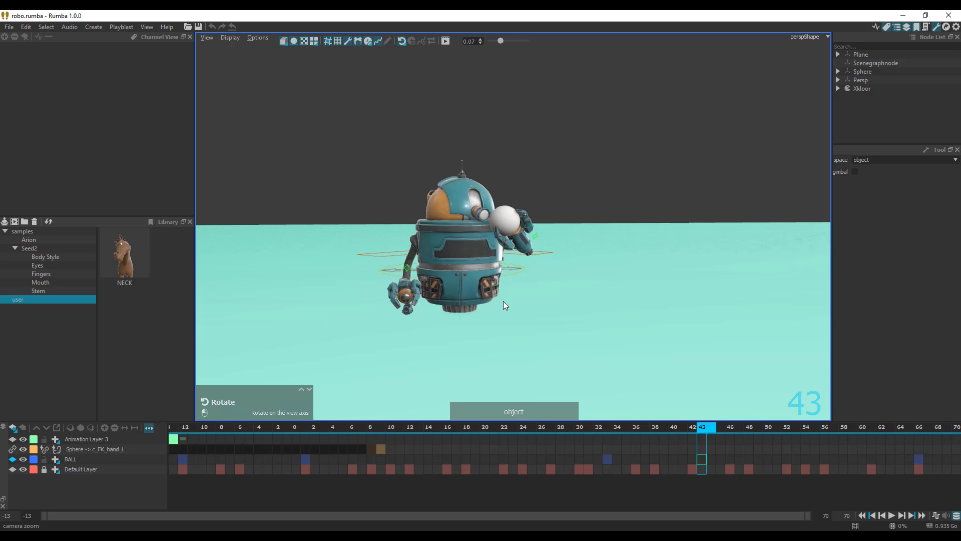
# - Return to frame -13 and remove the constraint layer linking the sphere to c_FK_hand_L
pyautogui.click(235, 505)
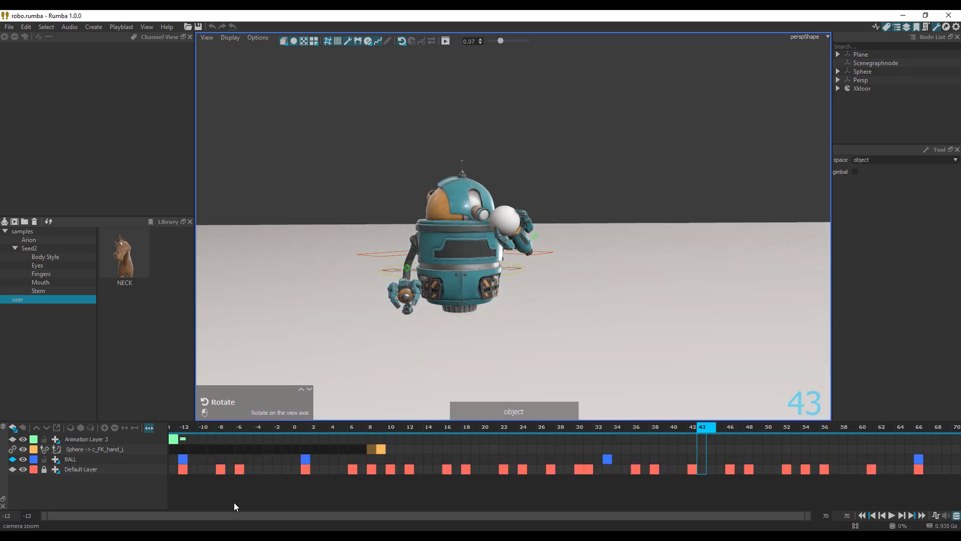
pyautogui.moveTo(505, 430); pyautogui.dragTo(155, 436)
pyautogui.click(109, 450)
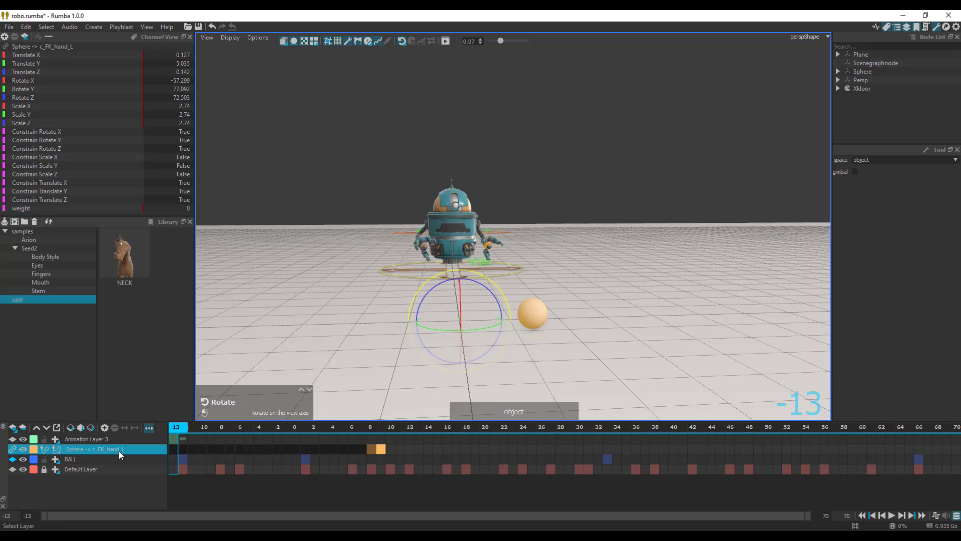
pyautogui.click(24, 429)
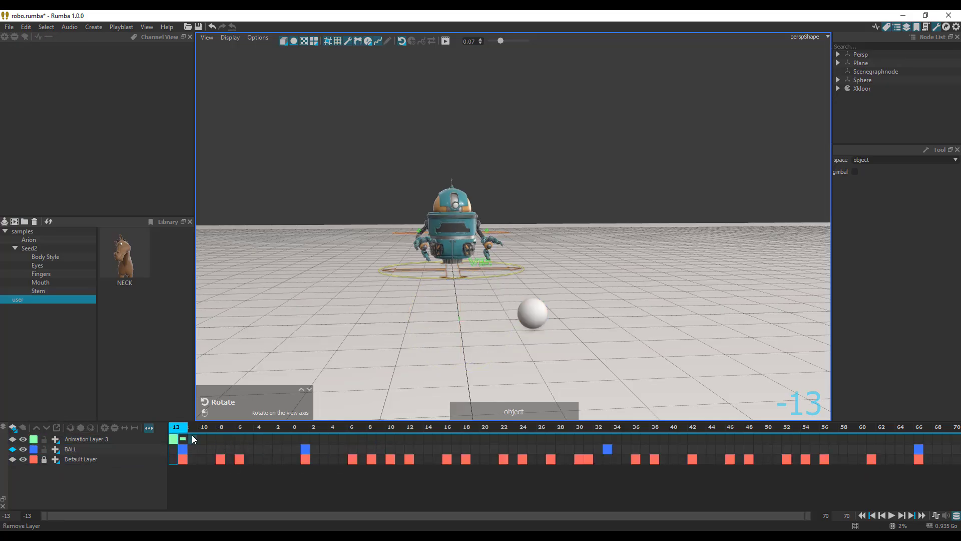
# - At frame 10, select the sphere and the robot's left hand control, and add a parent constraint between them
pyautogui.moveTo(181, 429); pyautogui.dragTo(393, 479)
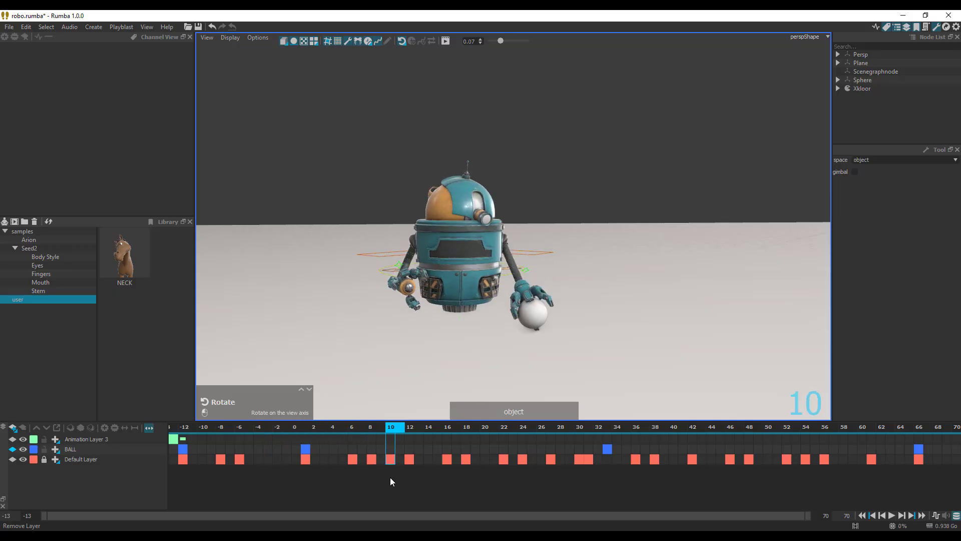
pyautogui.click(608, 369)
pyautogui.keyDown('alt'); pyautogui.moveTo(608, 369); pyautogui.dragTo(468, 369); pyautogui.keyUp('alt')
pyautogui.keyDown('alt'); pyautogui.moveTo(468, 368); pyautogui.dragTo(644, 243, button='right'); pyautogui.keyUp('alt')
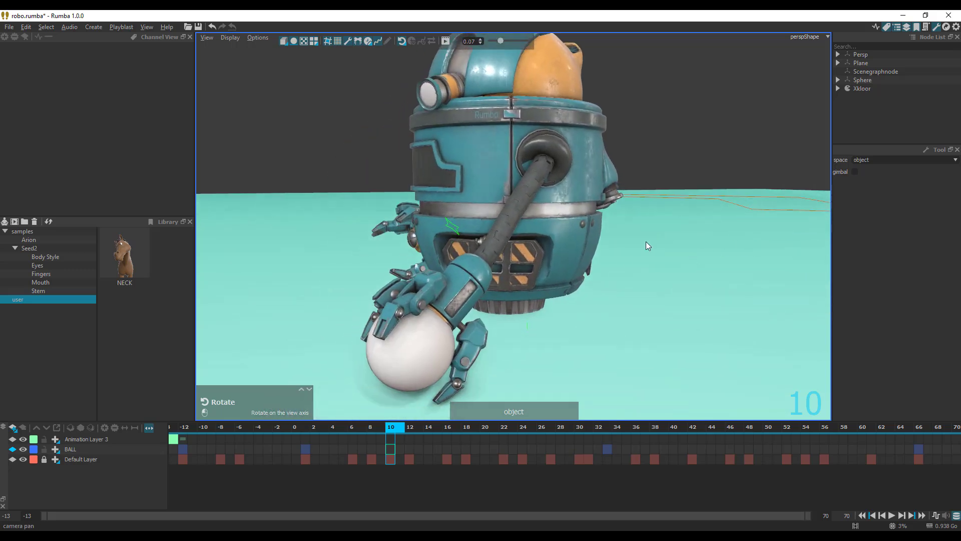
pyautogui.click(576, 259)
pyautogui.keyDown('alt'); pyautogui.moveTo(576, 259); pyautogui.dragTo(619, 317, button='right'); pyautogui.keyUp('alt')
pyautogui.click(525, 338)
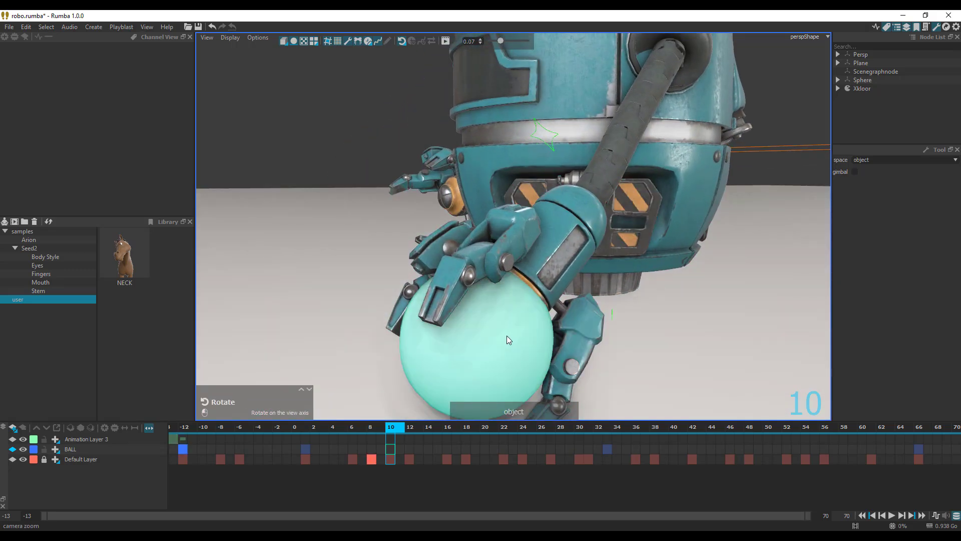
pyautogui.click(507, 336)
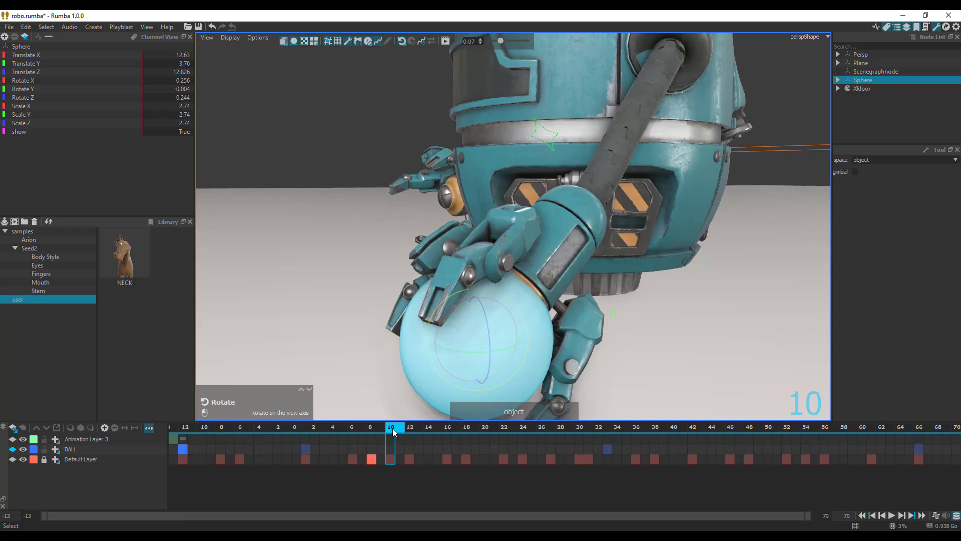
pyautogui.moveTo(393, 431)
pyautogui.mouseDown()
pyautogui.moveTo(387, 428)
pyautogui.moveTo(417, 430)
pyautogui.moveTo(400, 435)
pyautogui.mouseUp()
pyautogui.keyDown('shift'); pyautogui.click(558, 260); pyautogui.keyUp('shift')
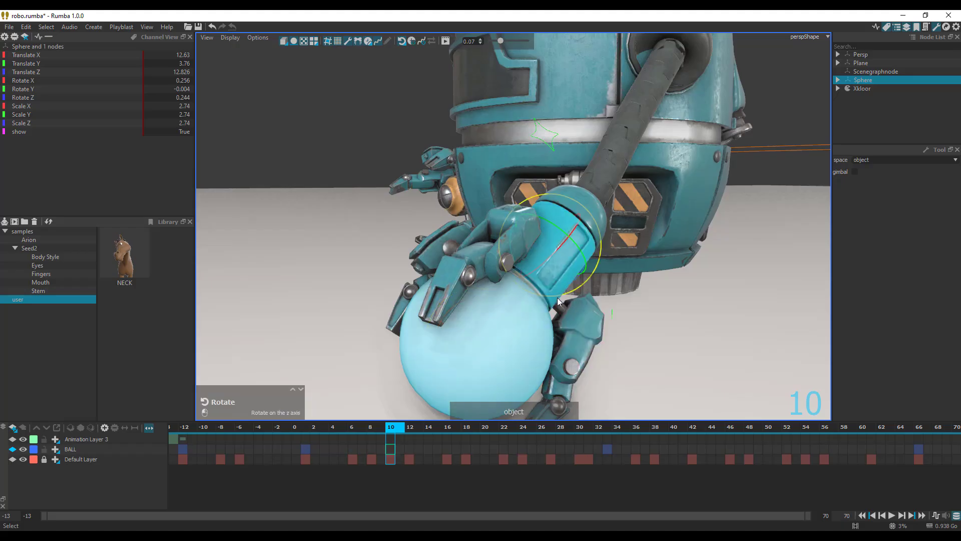
pyautogui.click(13, 428)
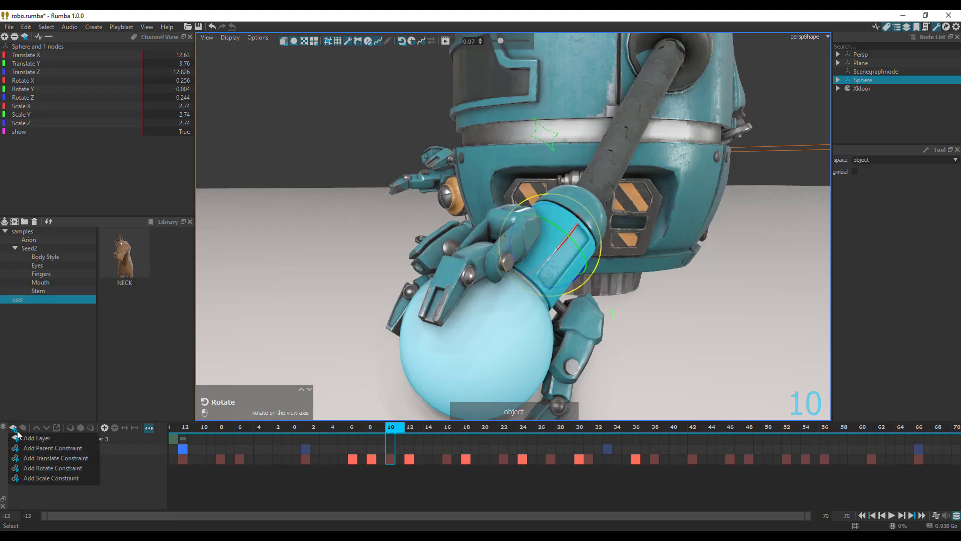
pyautogui.click(65, 450)
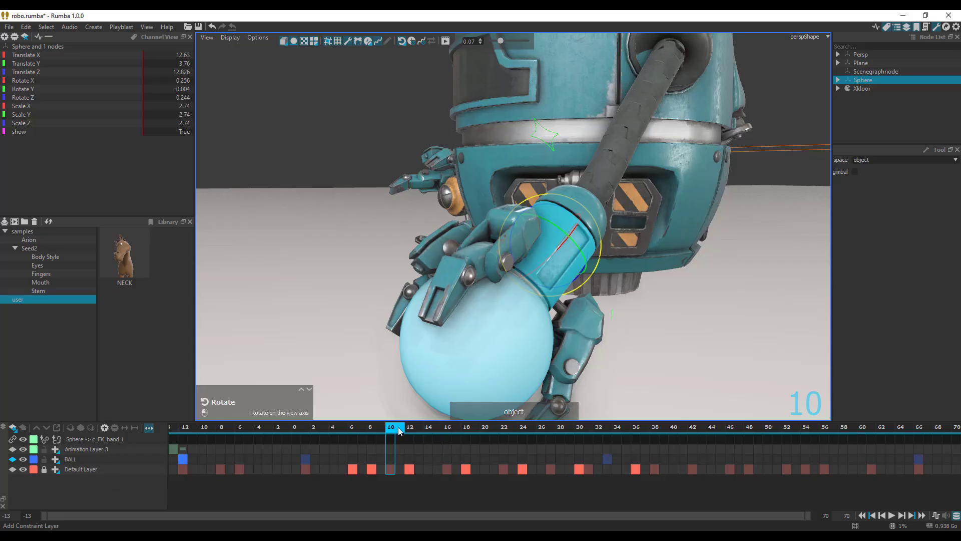
# - Catch the Sphere -> c_FK_hand_L constraint at frame 10
pyautogui.moveTo(398, 428)
pyautogui.mouseDown()
pyautogui.moveTo(143, 438)
pyautogui.moveTo(575, 439)
pyautogui.moveTo(316, 435)
pyautogui.moveTo(364, 421)
pyautogui.moveTo(396, 431)
pyautogui.mouseUp()
pyautogui.click(45, 441)
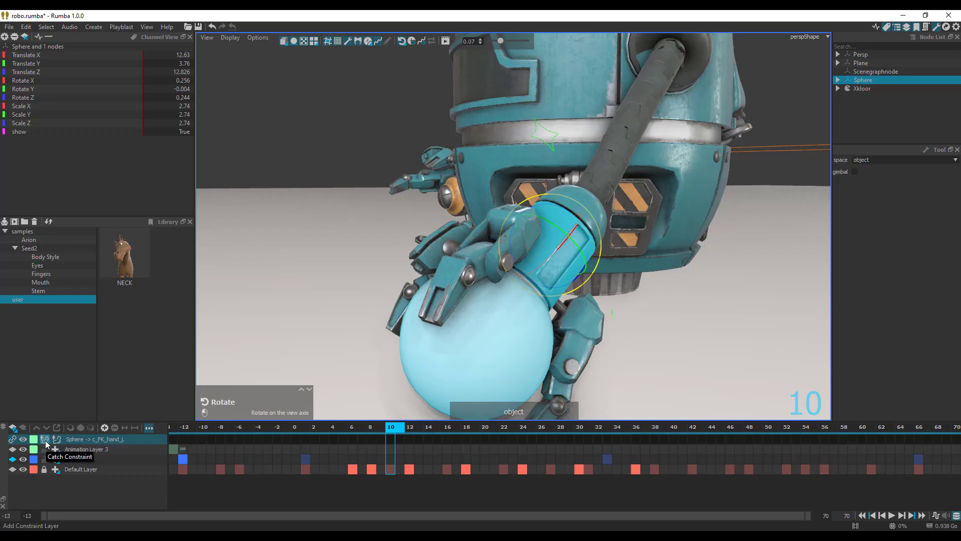
pyautogui.click(45, 440)
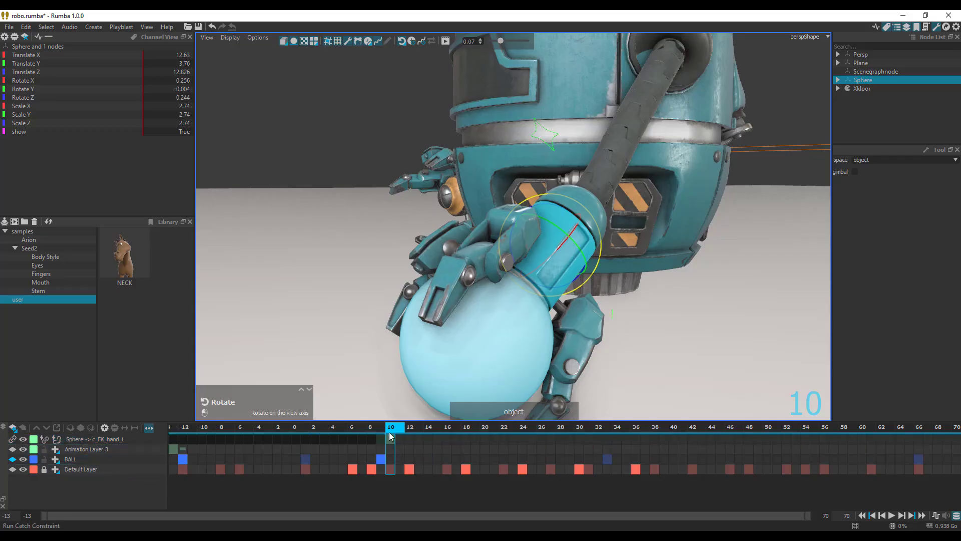
pyautogui.moveTo(377, 433)
pyautogui.mouseDown()
pyautogui.moveTo(491, 451)
pyautogui.moveTo(370, 456)
pyautogui.moveTo(498, 457)
pyautogui.moveTo(312, 453)
pyautogui.moveTo(486, 455)
pyautogui.moveTo(391, 458)
pyautogui.moveTo(418, 456)
pyautogui.moveTo(393, 434)
pyautogui.moveTo(407, 433)
pyautogui.moveTo(395, 434)
pyautogui.mouseUp()
# - Select the sphere-to-hand constraint layer and release the constraint at frame 20
pyautogui.click(114, 439)
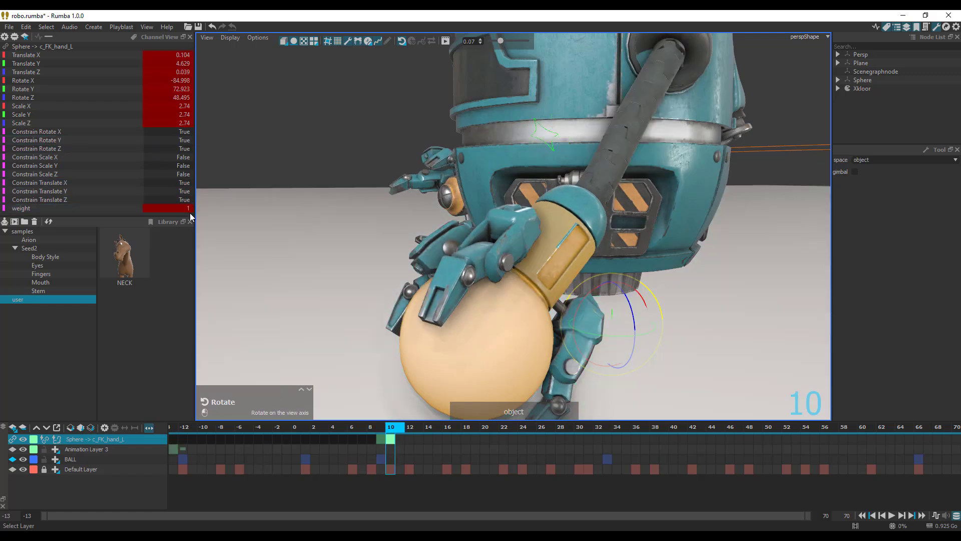
pyautogui.moveTo(391, 433); pyautogui.dragTo(483, 434)
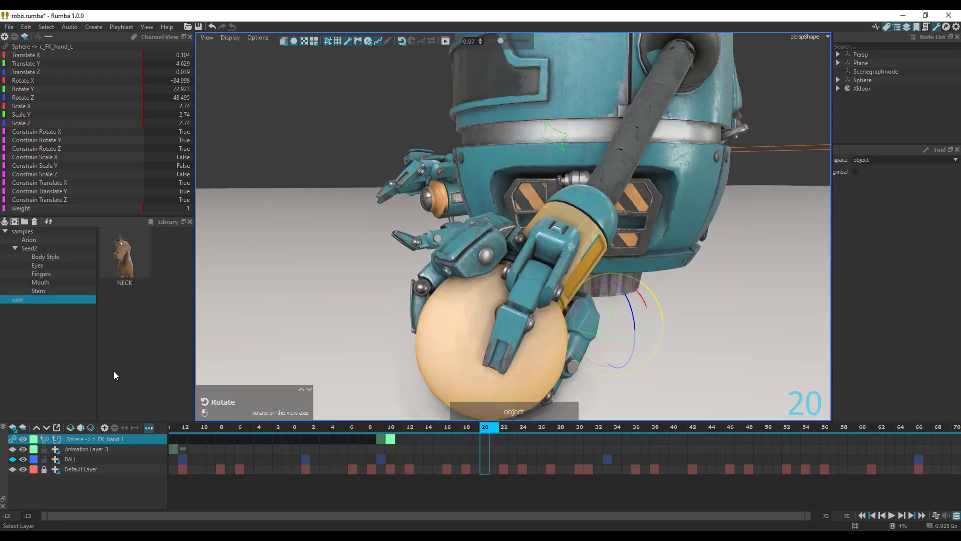
pyautogui.click(56, 439)
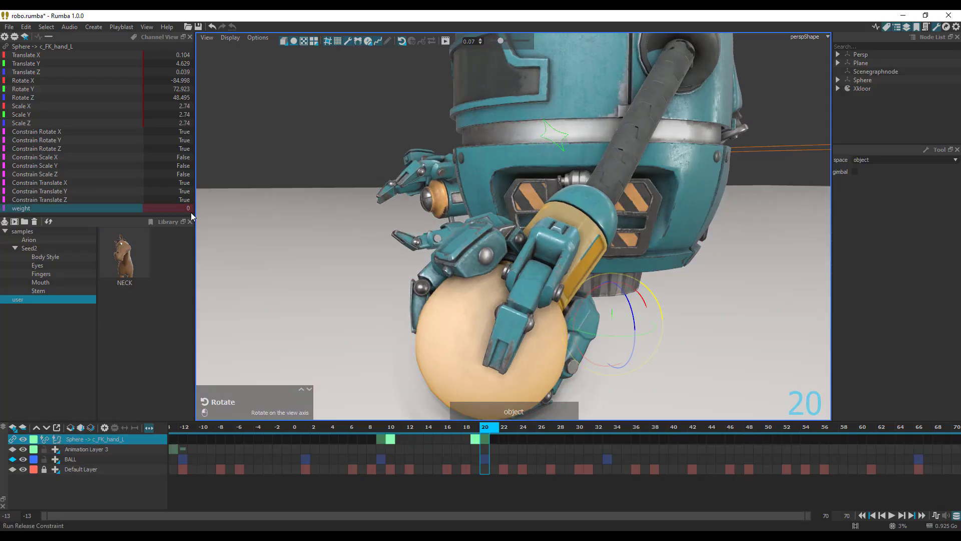
# - Delete the constraint layer's release keys at frames 19 and 20, and go to frame 6 with the whole robot in view
pyautogui.moveTo(485, 433); pyautogui.dragTo(448, 445)
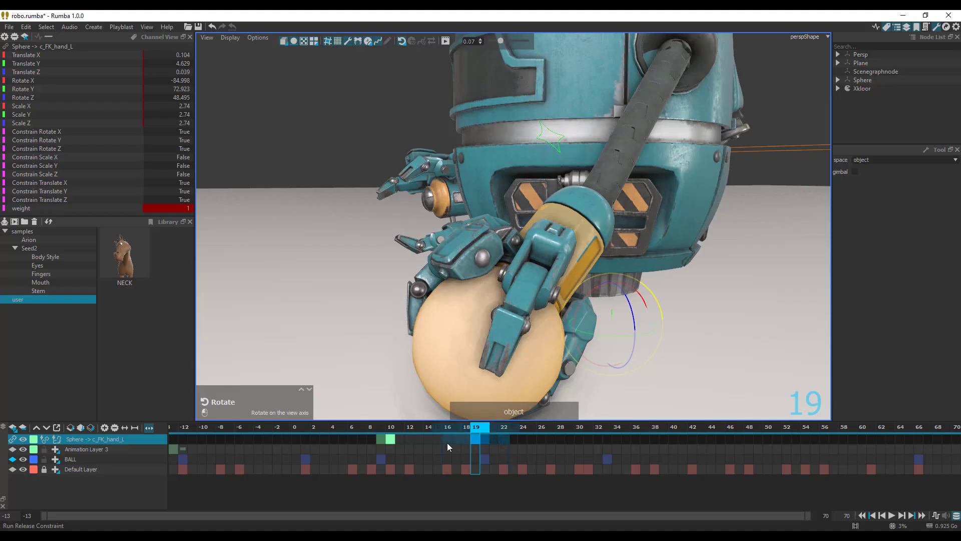
pyautogui.rightClick(479, 437)
pyautogui.click(521, 494)
pyautogui.moveTo(480, 434); pyautogui.dragTo(352, 471)
pyautogui.keyDown('alt'); pyautogui.moveTo(719, 350); pyautogui.dragTo(448, 273, button='right'); pyautogui.keyUp('alt')
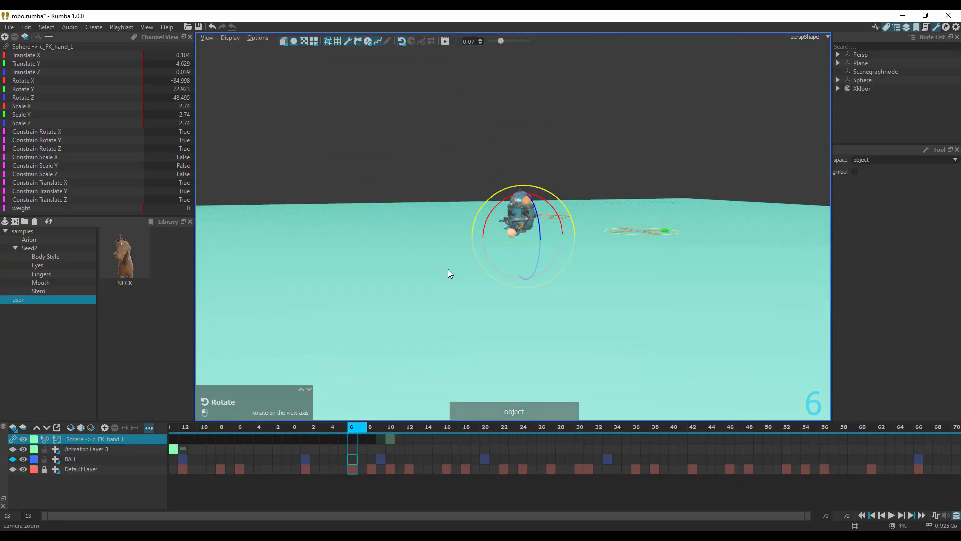
pyautogui.keyDown('alt'); pyautogui.moveTo(448, 273); pyautogui.dragTo(531, 316); pyautogui.keyUp('alt')
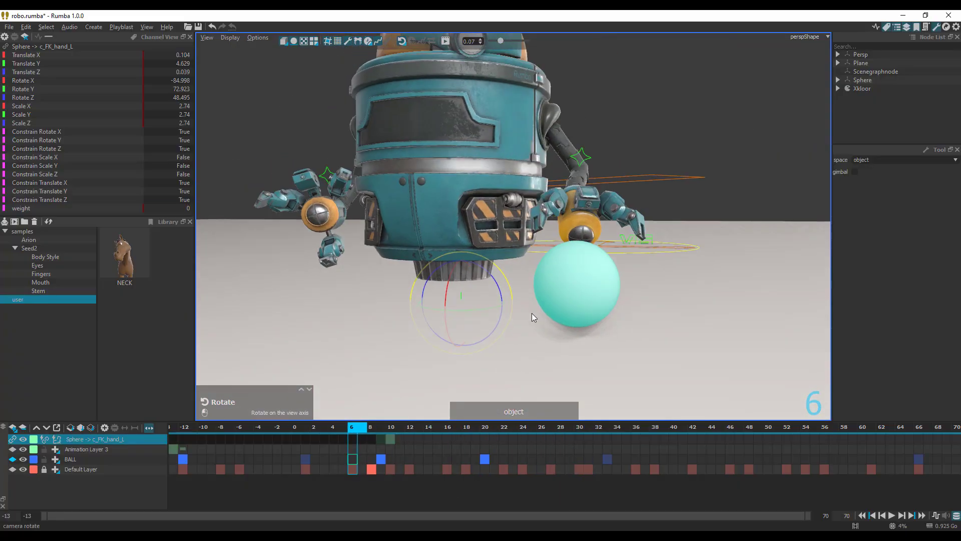
pyautogui.keyDown('alt'); pyautogui.moveTo(532, 316); pyautogui.dragTo(469, 317, button='right'); pyautogui.keyUp('alt')
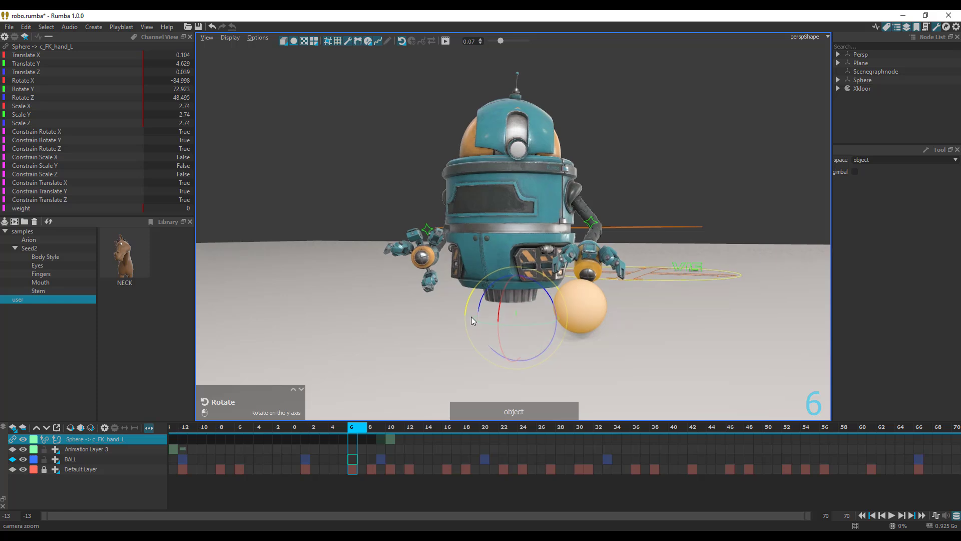
# - Show the Curve Editor and reduce its height to give the viewport more room
pyautogui.click(149, 27)
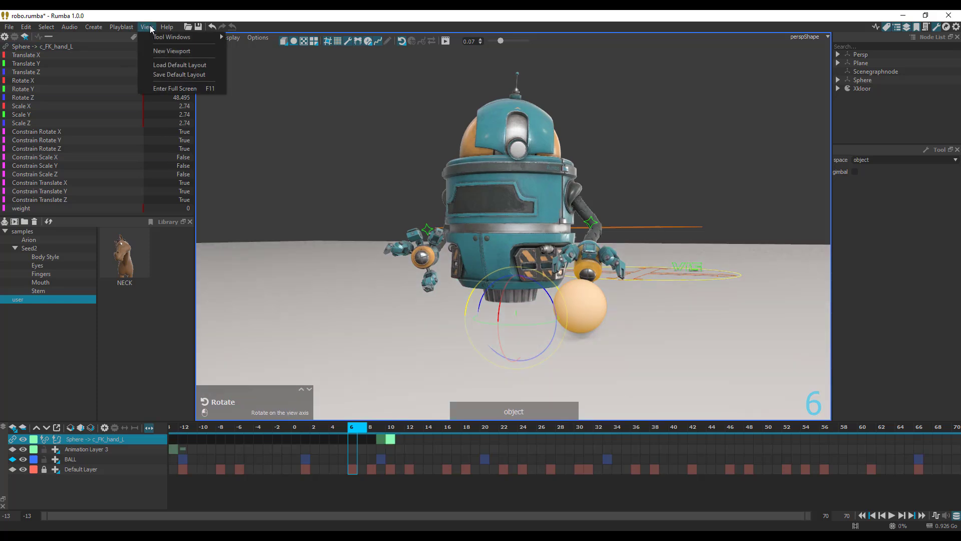
pyautogui.moveTo(165, 38)
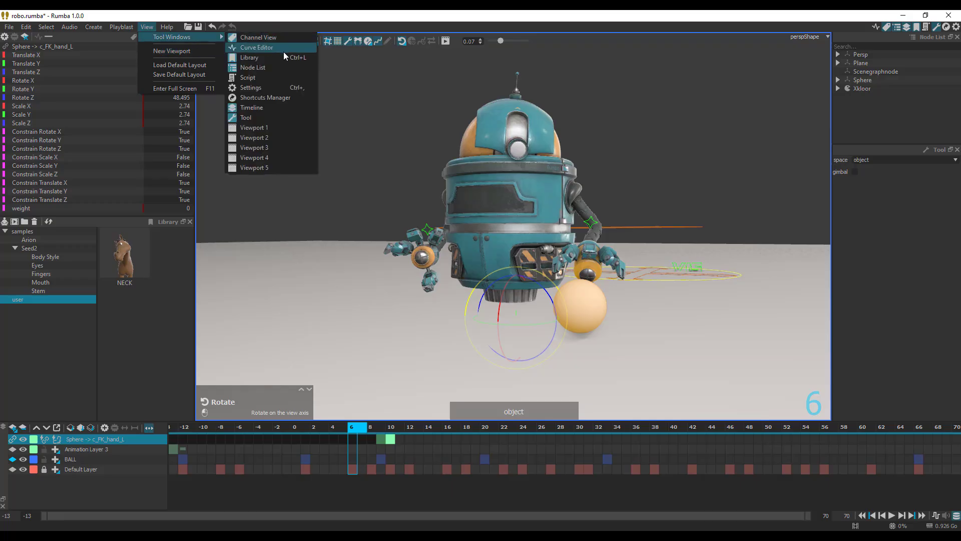
pyautogui.click(272, 47)
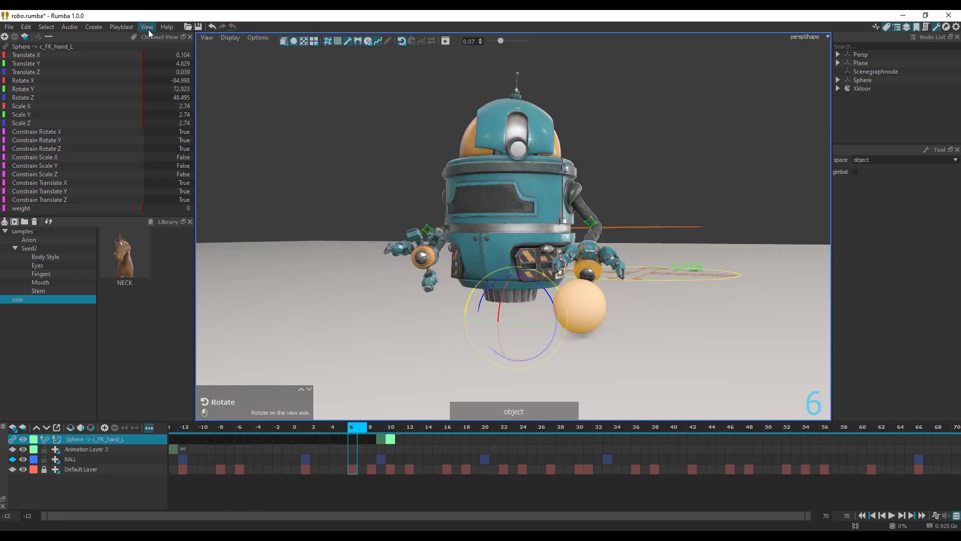
pyautogui.click(149, 28)
pyautogui.moveTo(188, 36)
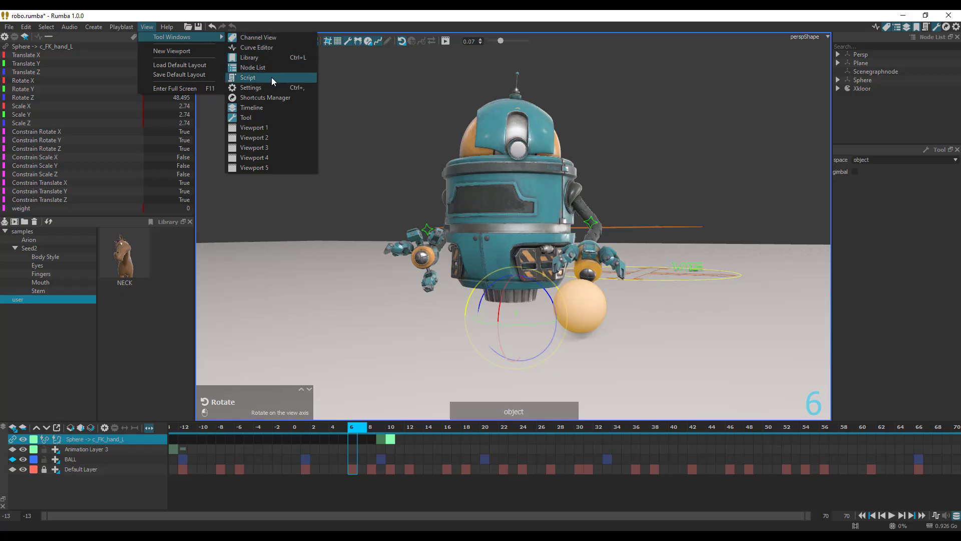
pyautogui.click(260, 47)
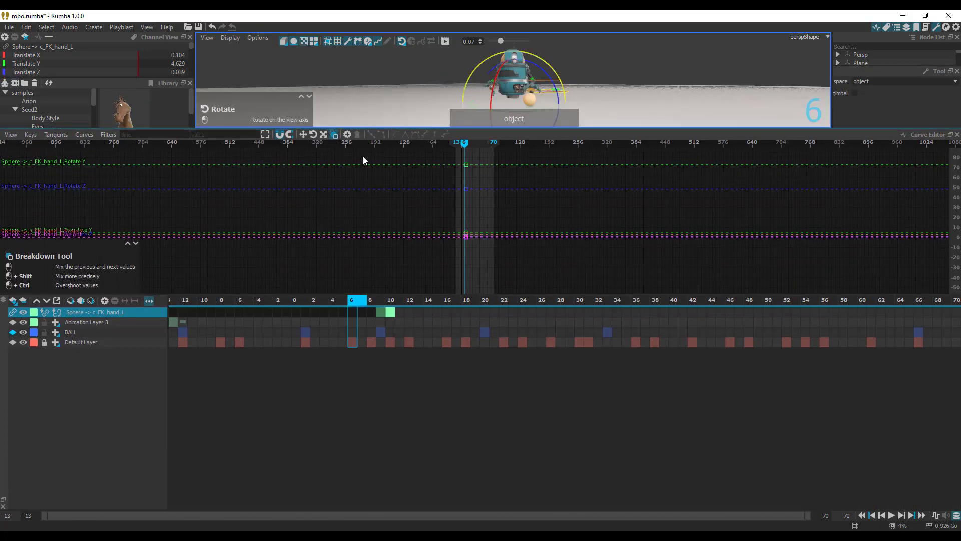
pyautogui.moveTo(364, 135); pyautogui.dragTo(370, 215)
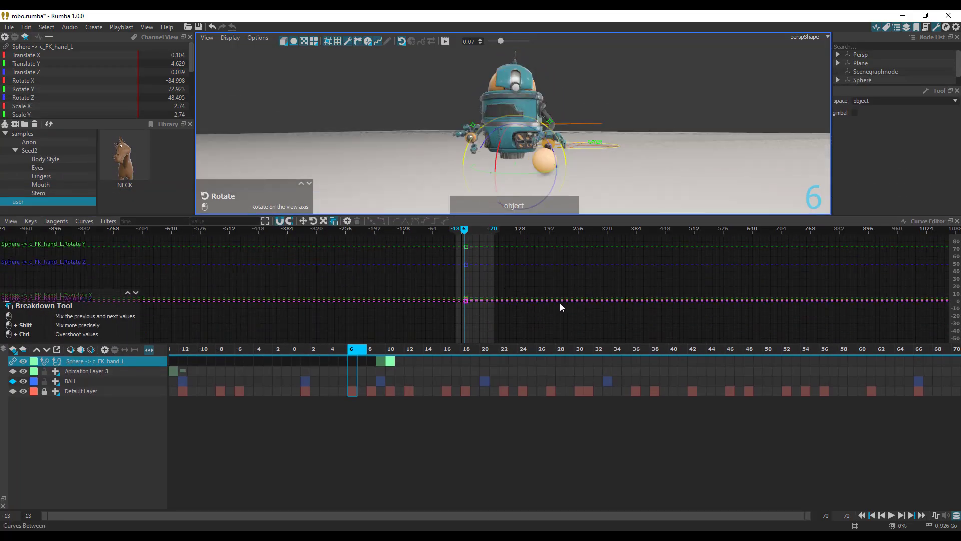
# - Make Default Layer active, select the robot's c_IK_hand_L control and select all its curves in the Curve Editor
pyautogui.click(13, 391)
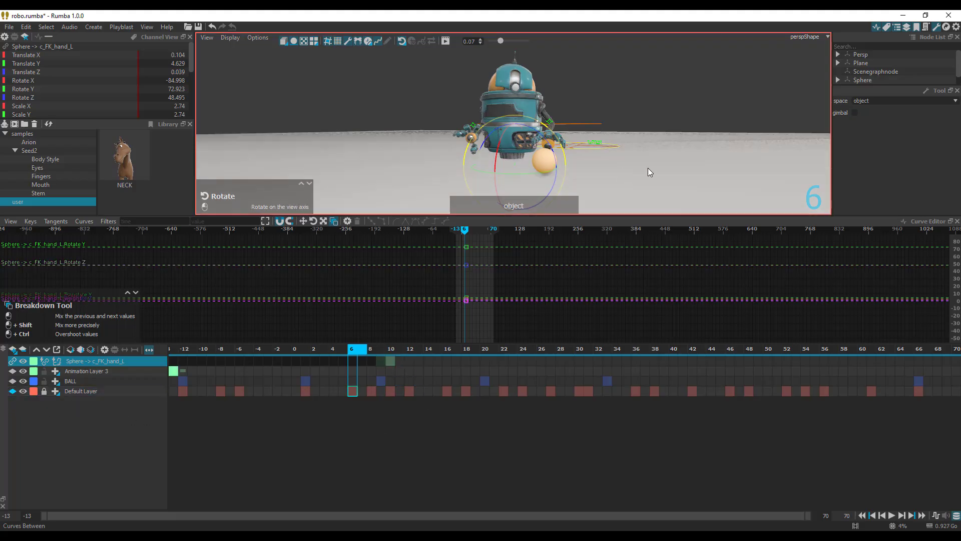
pyautogui.keyDown('alt'); pyautogui.moveTo(647, 167); pyautogui.dragTo(545, 143); pyautogui.keyUp('alt')
pyautogui.scroll(5, 662, 212)
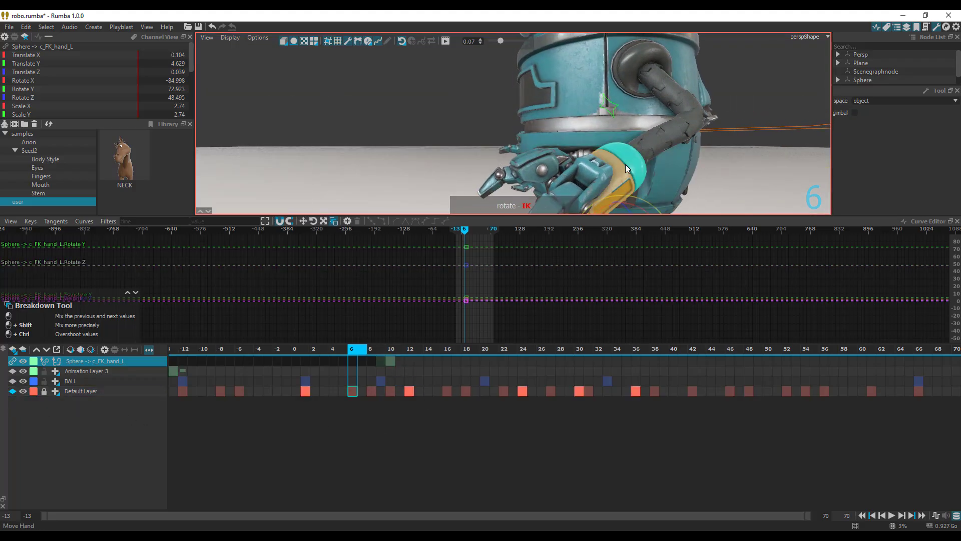
pyautogui.click(626, 164)
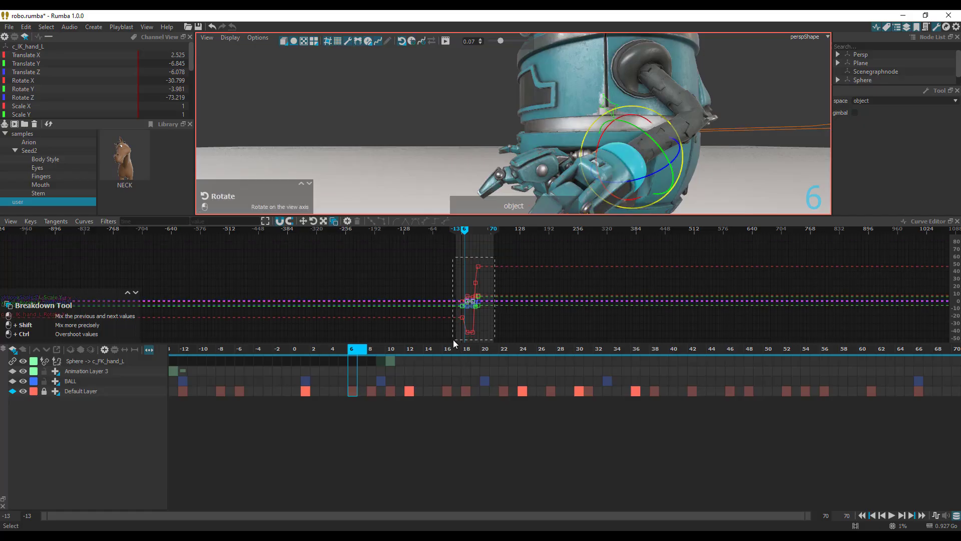
pyautogui.moveTo(453, 339); pyautogui.dragTo(454, 340)
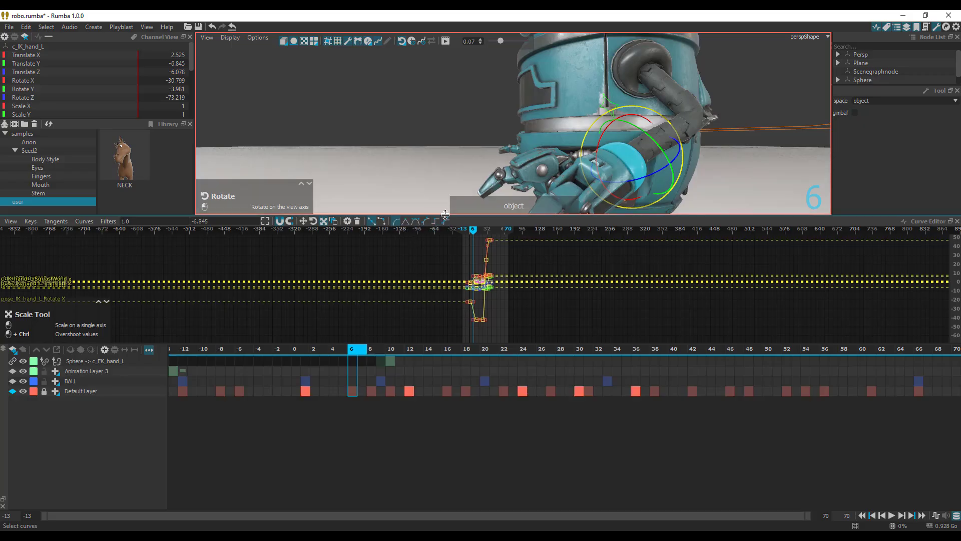
pyautogui.moveTo(445, 216); pyautogui.dragTo(450, 398)
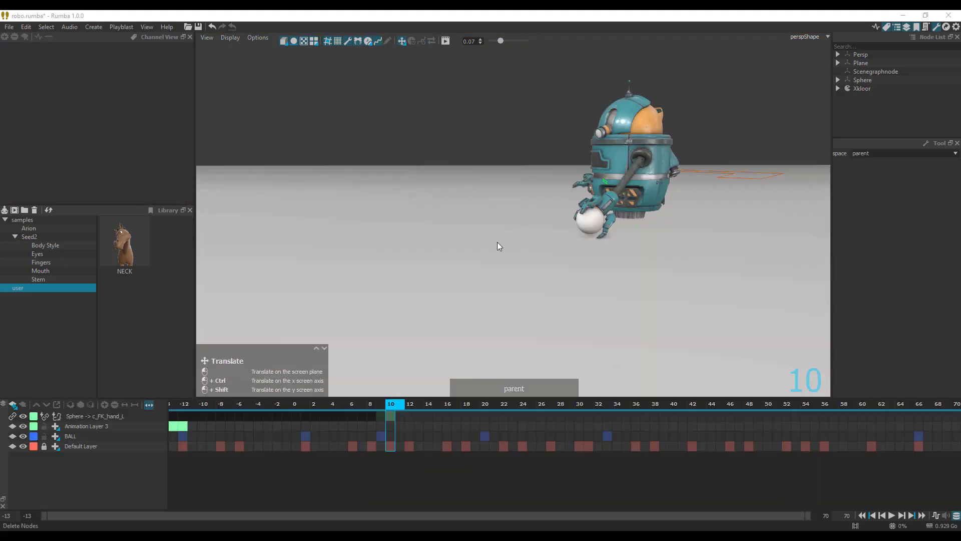
# - Create a box primitive at the origin near the robot's feet with the Translate tool active
pyautogui.keyDown('alt'); pyautogui.moveTo(497, 242); pyautogui.dragTo(581, 239); pyautogui.keyUp('alt')
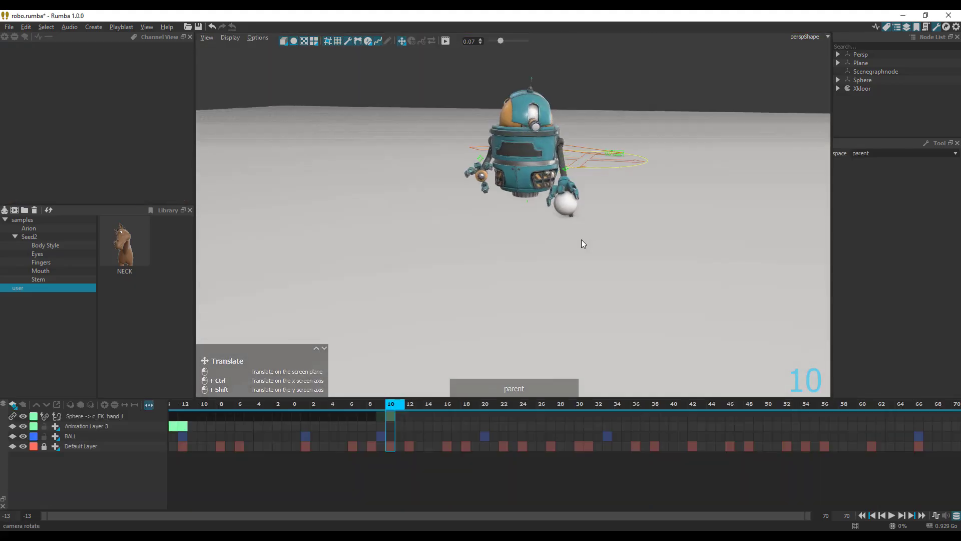
pyautogui.keyDown('alt'); pyautogui.moveTo(581, 239); pyautogui.dragTo(668, 248, button='right'); pyautogui.keyUp('alt')
pyautogui.keyDown('alt'); pyautogui.moveTo(668, 248); pyautogui.dragTo(585, 215, button='middle'); pyautogui.keyUp('alt')
pyautogui.keyDown('alt'); pyautogui.moveTo(584, 214); pyautogui.dragTo(558, 273); pyautogui.keyUp('alt')
pyautogui.keyDown('alt'); pyautogui.moveTo(559, 274); pyautogui.dragTo(591, 312, button='right'); pyautogui.keyUp('alt')
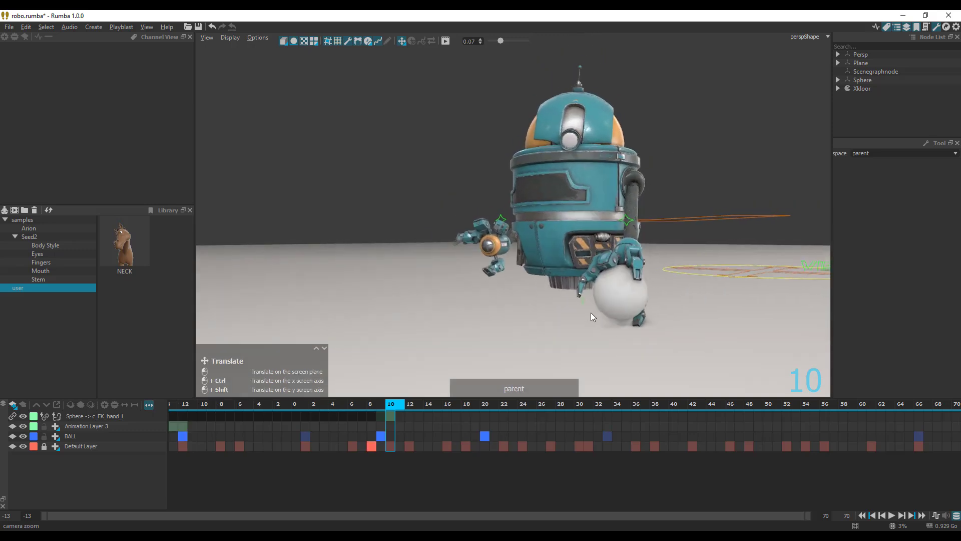
pyautogui.press('w')
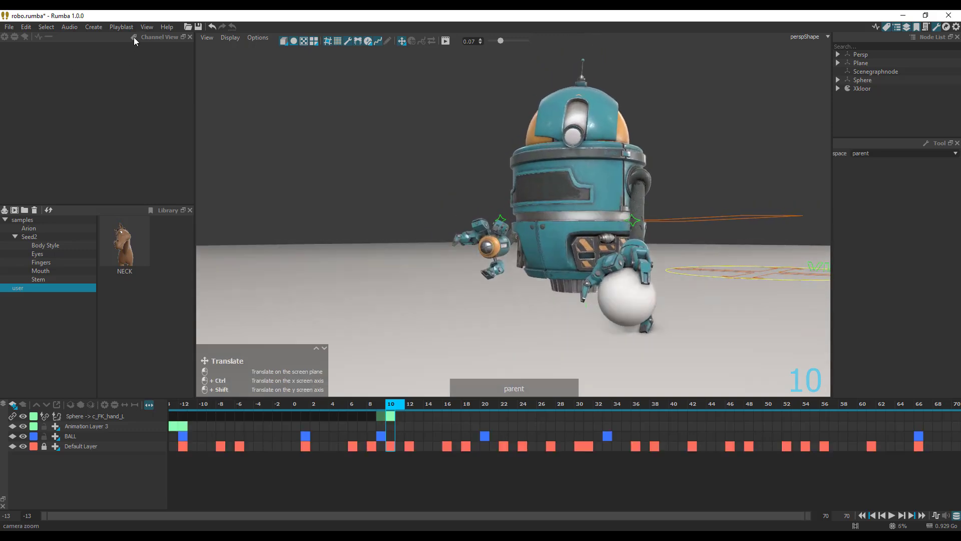
pyautogui.click(95, 27)
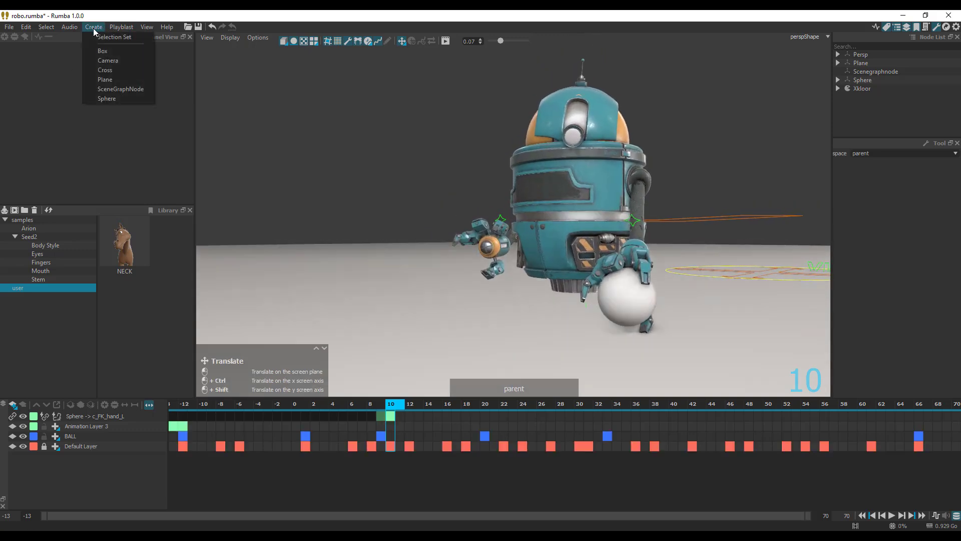
pyautogui.click(107, 52)
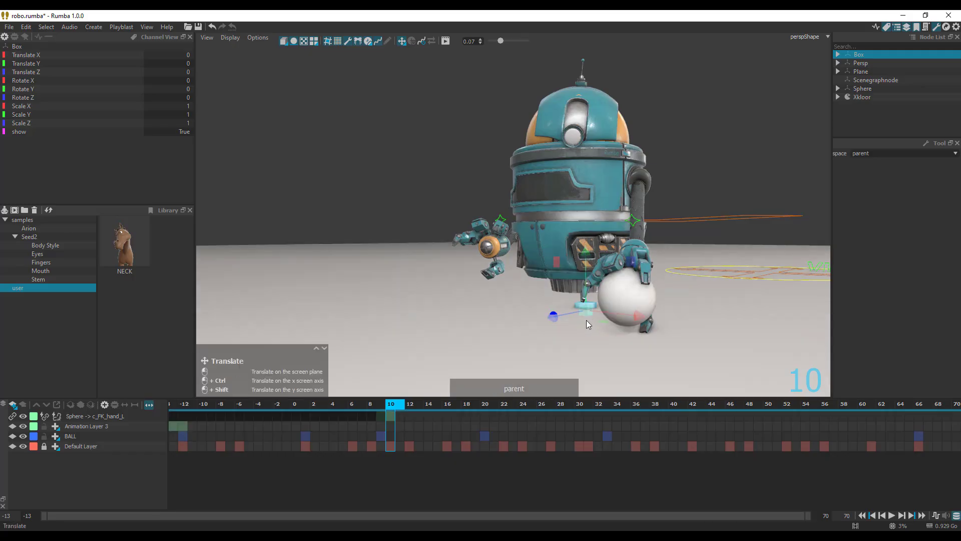
pyautogui.click(585, 306)
pyautogui.click(588, 307)
pyautogui.moveTo(623, 321); pyautogui.dragTo(627, 320)
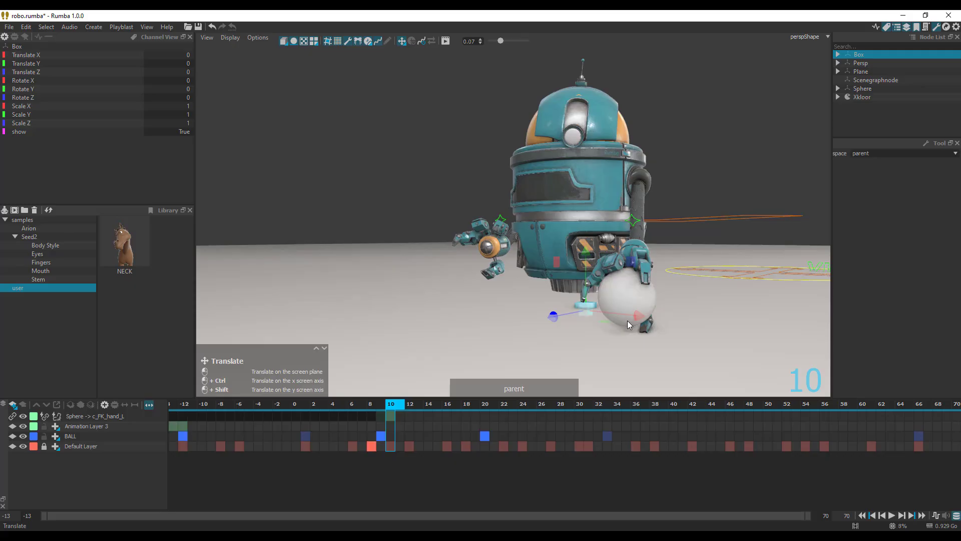
# - Add a new animation layer above the constraint layer, select it, and go to frame 0
pyautogui.click(12, 405)
pyautogui.click(86, 415)
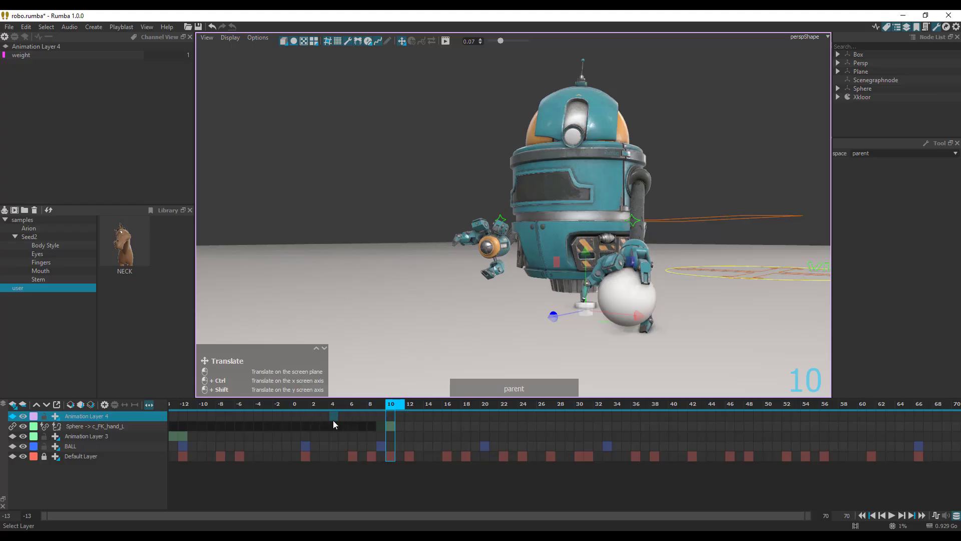
pyautogui.moveTo(317, 401); pyautogui.dragTo(295, 416)
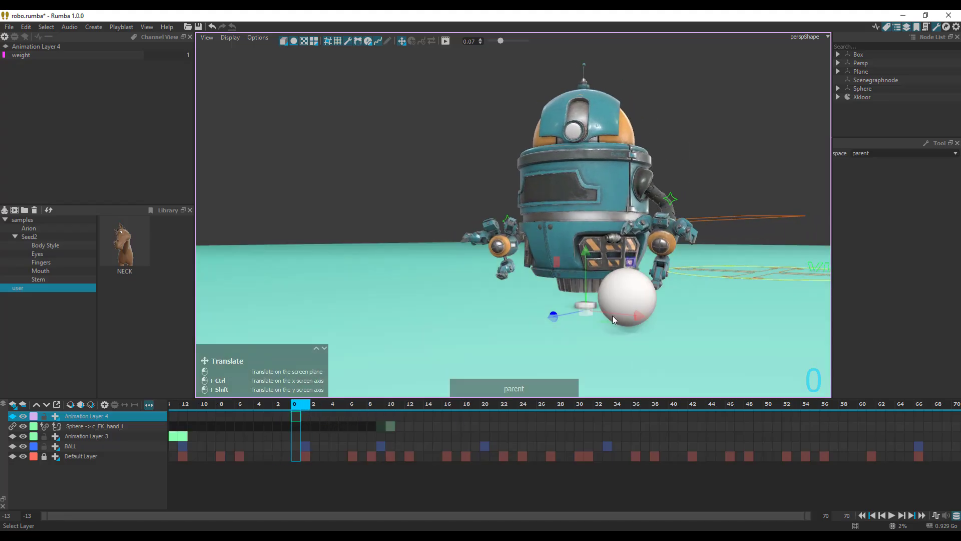
# - Move the box into the air beside the robot, to about -0.3 in X, 15.3 in Y and 25.1 in Z
pyautogui.click(591, 304)
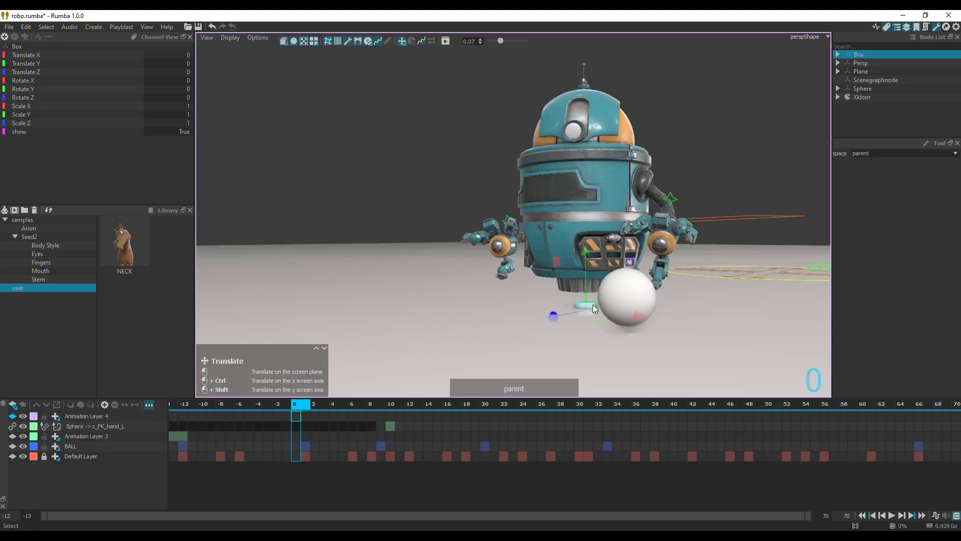
pyautogui.moveTo(588, 290); pyautogui.dragTo(587, 243)
pyautogui.moveTo(553, 301); pyautogui.dragTo(394, 328)
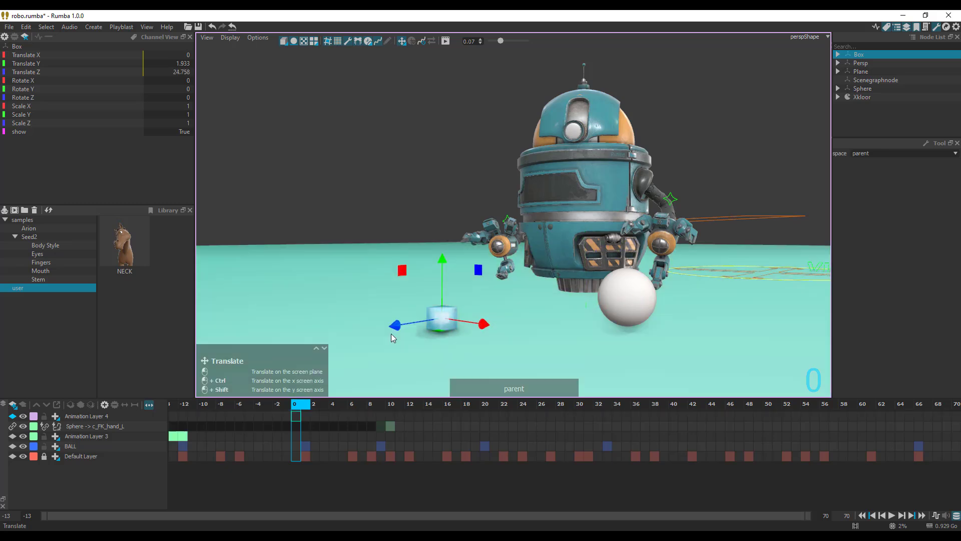
pyautogui.moveTo(441, 265); pyautogui.dragTo(419, 211)
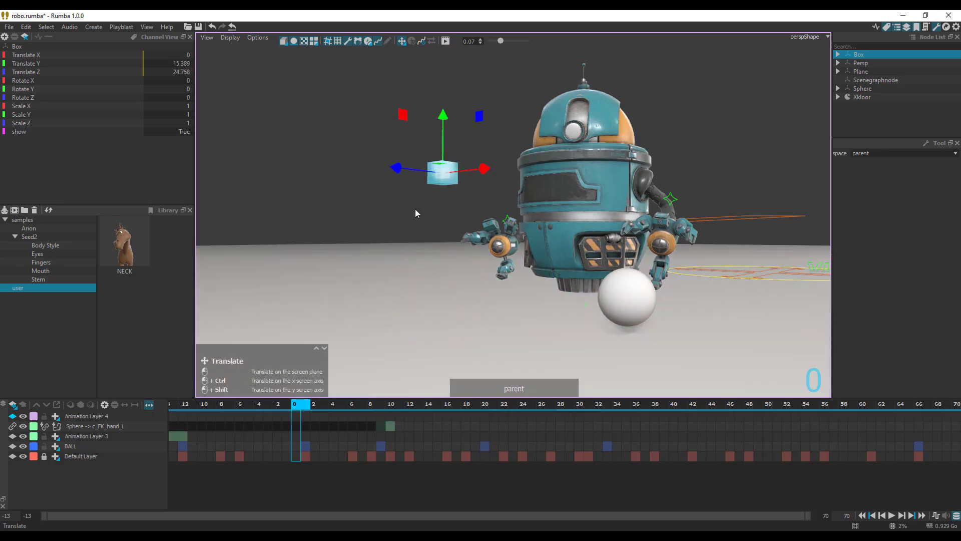
pyautogui.click(461, 199)
pyautogui.click(444, 172)
pyautogui.moveTo(440, 181)
pyautogui.mouseDown()
pyautogui.moveTo(426, 179)
pyautogui.moveTo(462, 153)
pyautogui.moveTo(403, 203)
pyautogui.moveTo(439, 180)
pyautogui.moveTo(430, 180)
pyautogui.mouseUp()
pyautogui.click(488, 143)
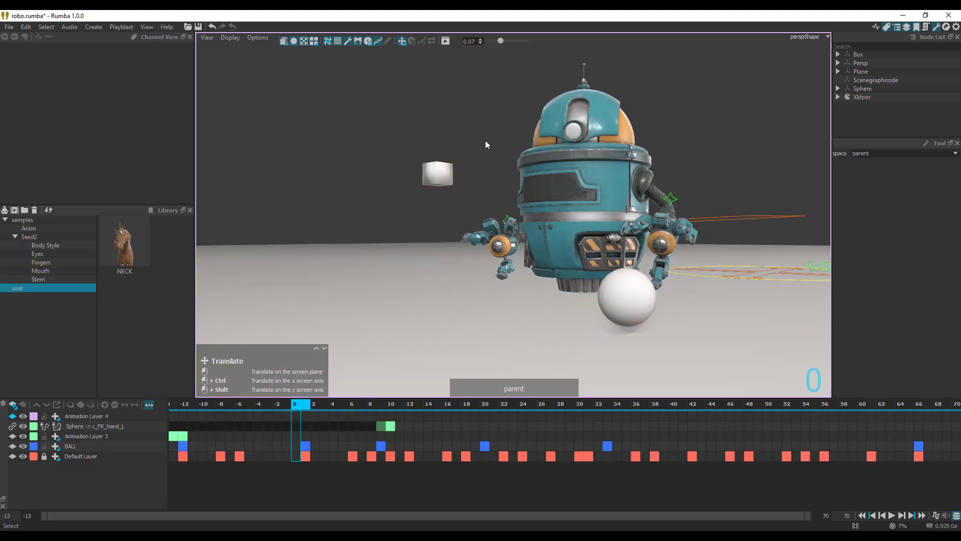
# - Scale the floating box up uniformly to about 2.94 in X, Y and Z
pyautogui.click(451, 178)
pyautogui.click(456, 205)
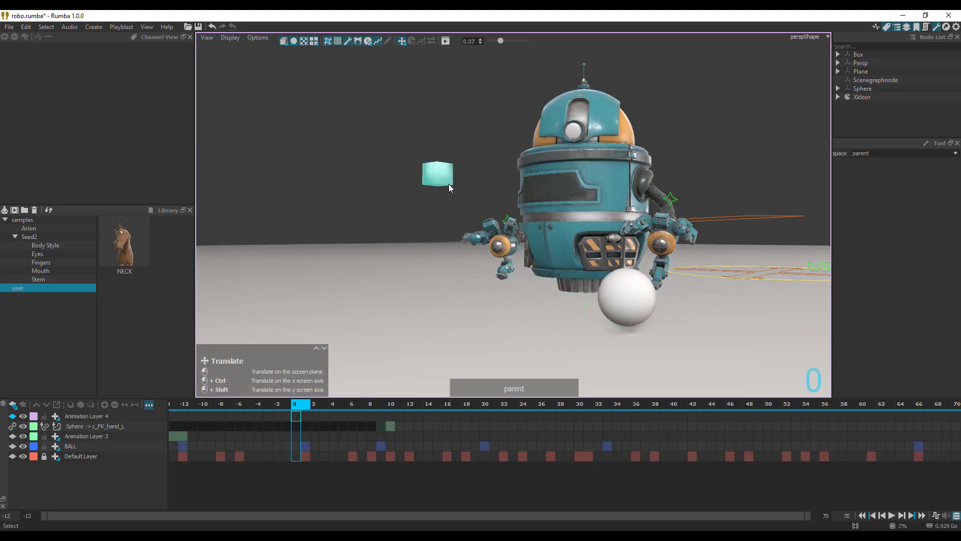
pyautogui.click(449, 185)
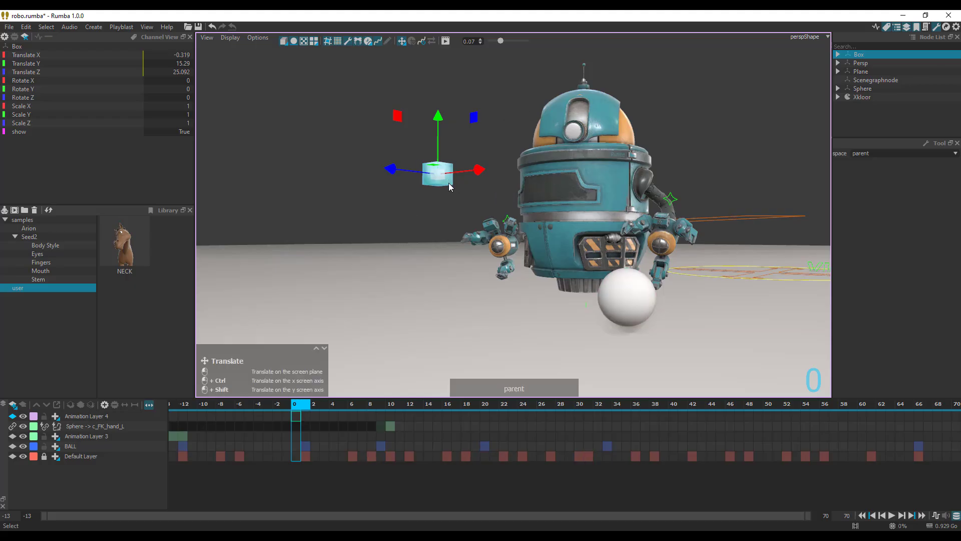
pyautogui.press('r')
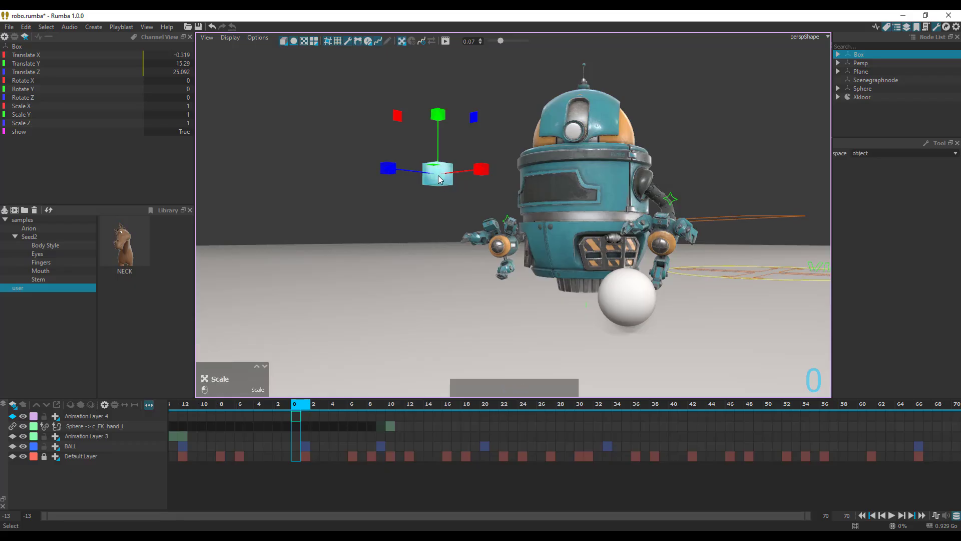
pyautogui.moveTo(456, 189); pyautogui.dragTo(565, 157)
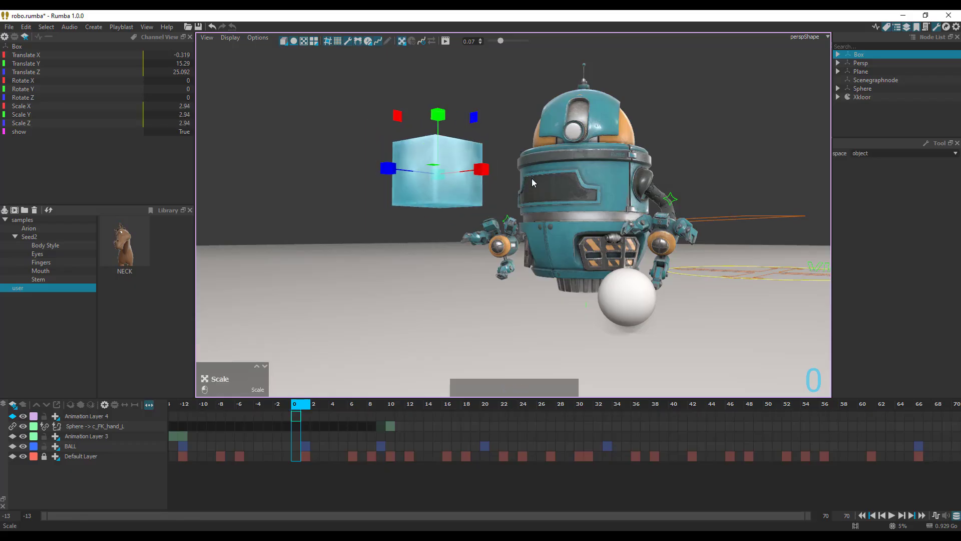
# - Delete the box and reframe the robot with the ball
pyautogui.press('Delete')
pyautogui.keyDown('alt'); pyautogui.moveTo(468, 227); pyautogui.dragTo(473, 239, button='middle'); pyautogui.keyUp('alt')
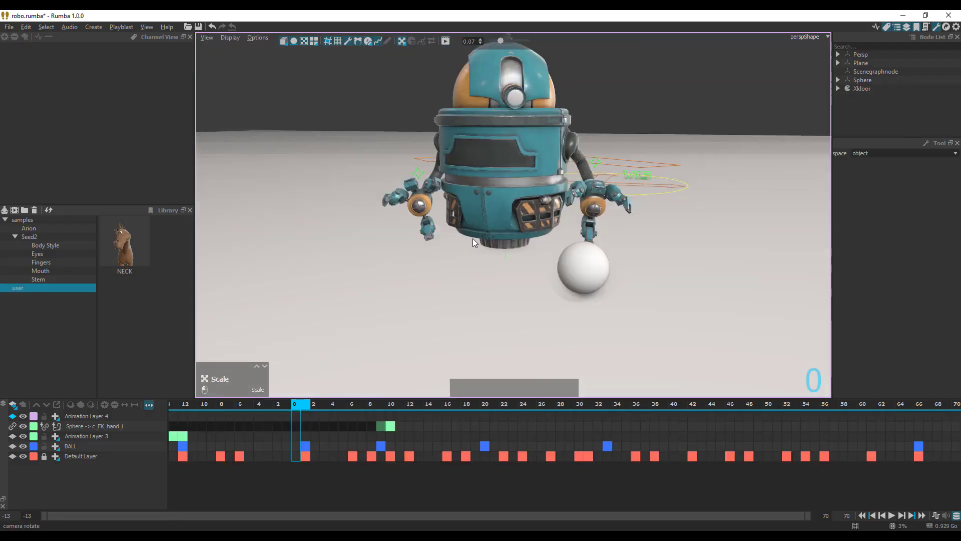
pyautogui.keyDown('alt'); pyautogui.moveTo(472, 238); pyautogui.dragTo(617, 255, button='right'); pyautogui.keyUp('alt')
pyautogui.keyDown('alt'); pyautogui.moveTo(617, 254); pyautogui.dragTo(596, 320, button='middle'); pyautogui.keyUp('alt')
pyautogui.keyDown('alt'); pyautogui.moveTo(596, 319); pyautogui.dragTo(554, 286, button='right'); pyautogui.keyUp('alt')
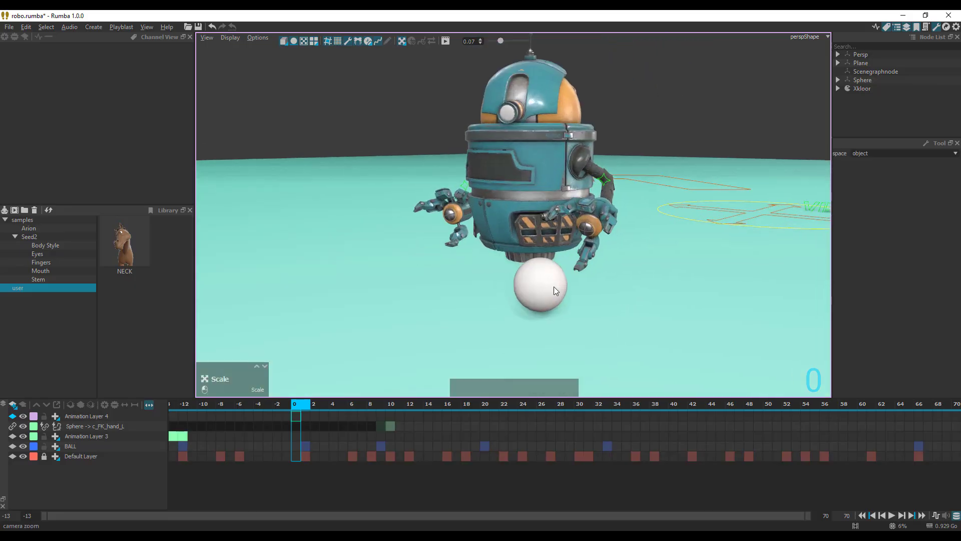
# - Go to frame -1 and show the motion trail of the robot's c_IK_hand_L control
pyautogui.click(205, 411)
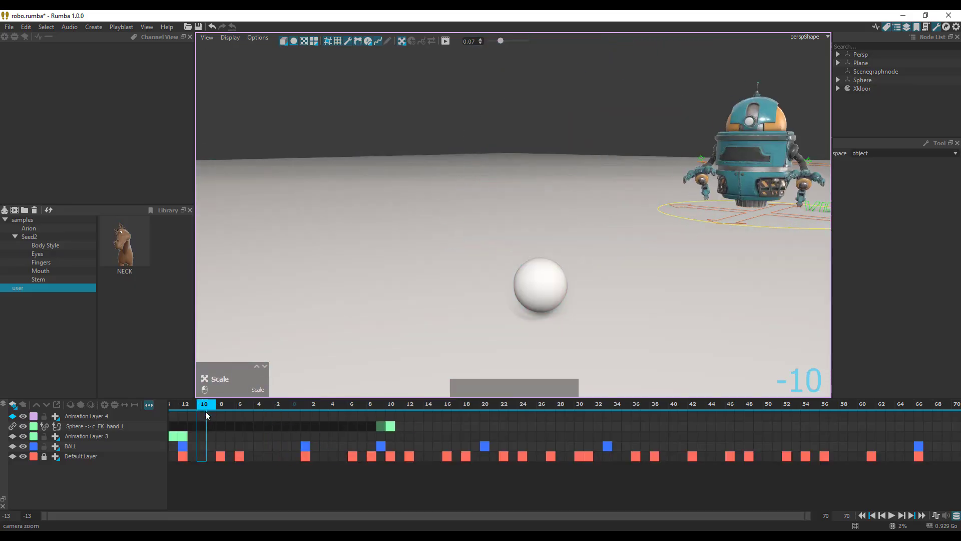
pyautogui.moveTo(206, 410); pyautogui.dragTo(292, 435)
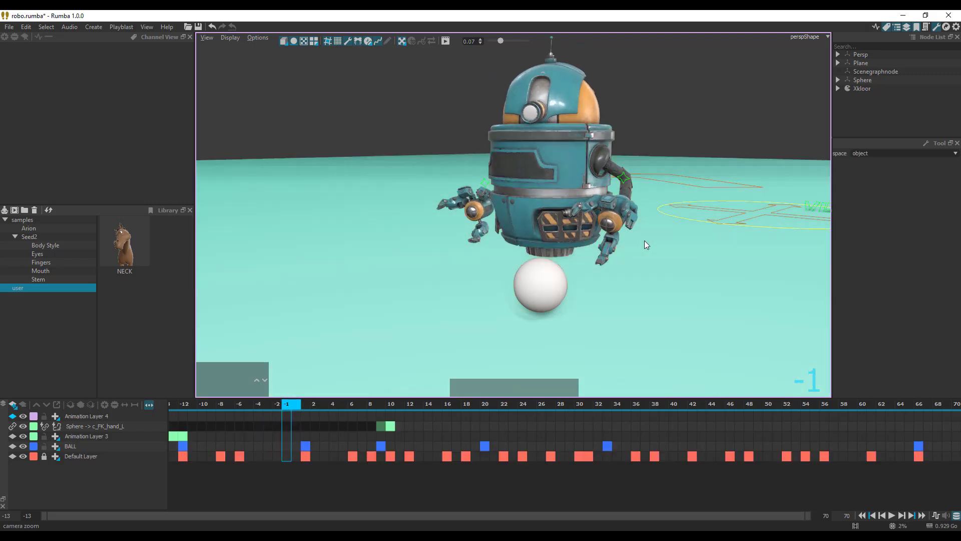
pyautogui.keyDown('alt'); pyautogui.moveTo(645, 240); pyautogui.dragTo(602, 239); pyautogui.keyUp('alt')
pyautogui.keyDown('alt'); pyautogui.moveTo(536, 252); pyautogui.dragTo(478, 239, button='middle'); pyautogui.keyUp('alt')
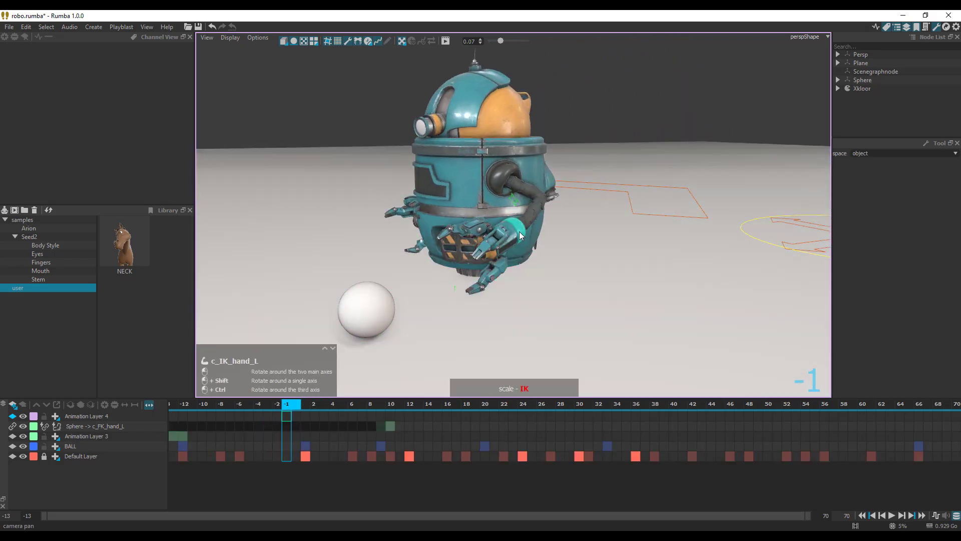
pyautogui.click(519, 232)
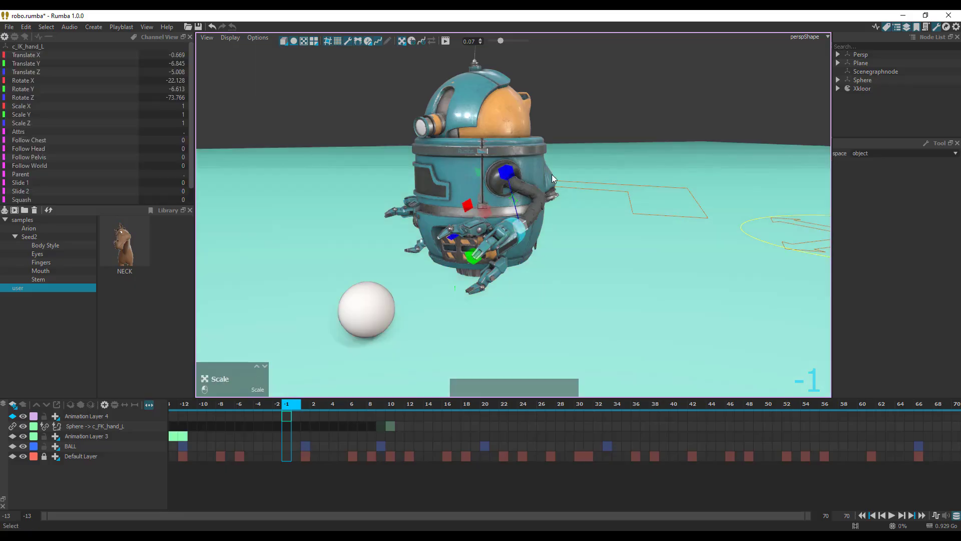
pyautogui.click(422, 42)
pyautogui.keyDown('alt'); pyautogui.moveTo(580, 268); pyautogui.dragTo(599, 306, button='right'); pyautogui.keyUp('alt')
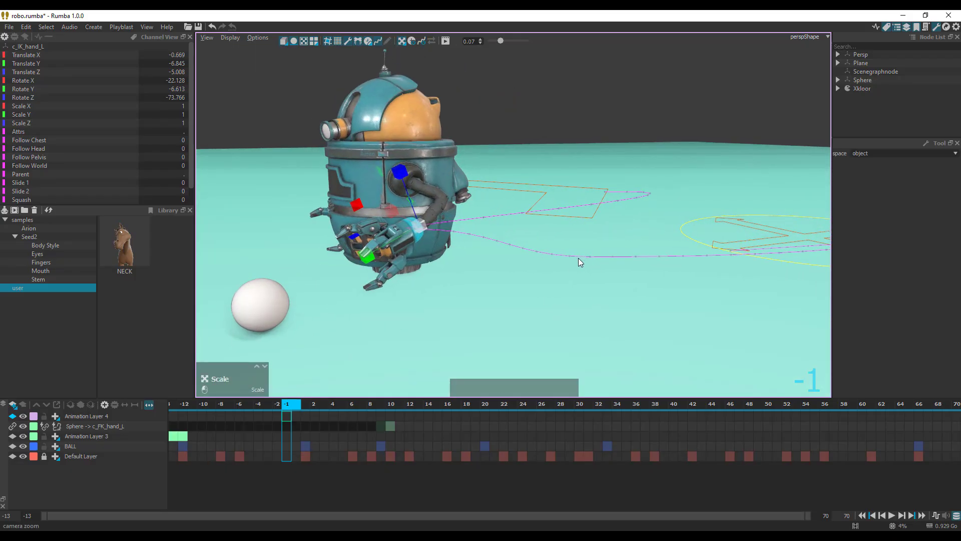
pyautogui.keyDown('alt'); pyautogui.moveTo(398, 268); pyautogui.dragTo(377, 250, button='right'); pyautogui.keyUp('alt')
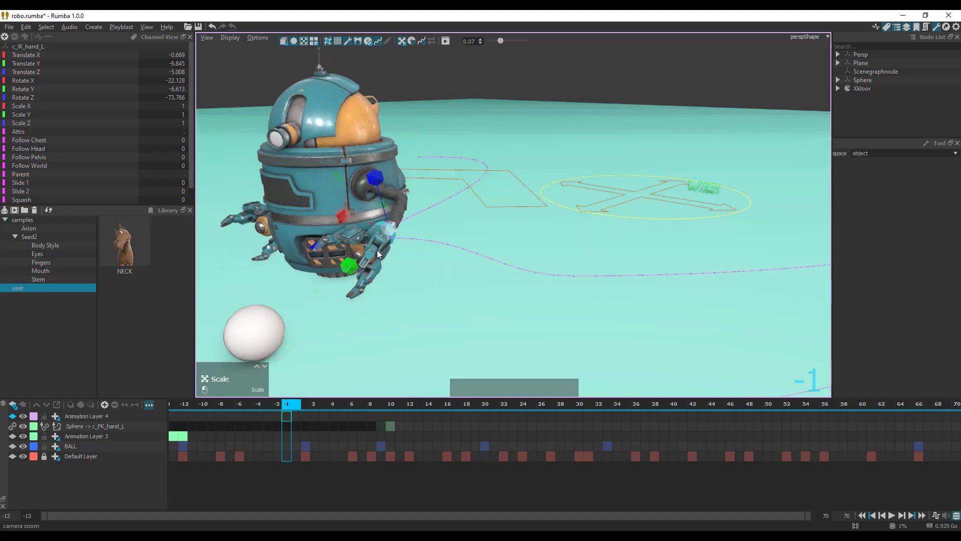
# - Select the robot's c_FK_chest control and show its motion trail as well
pyautogui.click(350, 195)
pyautogui.keyDown('alt'); pyautogui.moveTo(506, 205); pyautogui.dragTo(361, 64); pyautogui.keyUp('alt')
pyautogui.press('r')
pyautogui.click(425, 43)
pyautogui.click(477, 191)
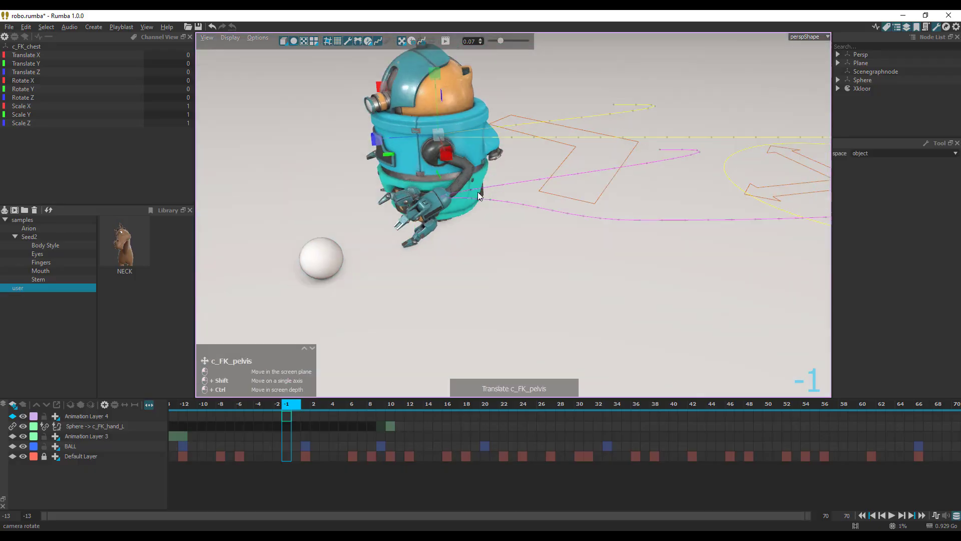
pyautogui.keyDown('alt'); pyautogui.moveTo(477, 192); pyautogui.dragTo(497, 226); pyautogui.keyUp('alt')
pyautogui.press('r')
pyautogui.keyDown('alt'); pyautogui.moveTo(497, 227); pyautogui.dragTo(491, 244, button='middle'); pyautogui.keyUp('alt')
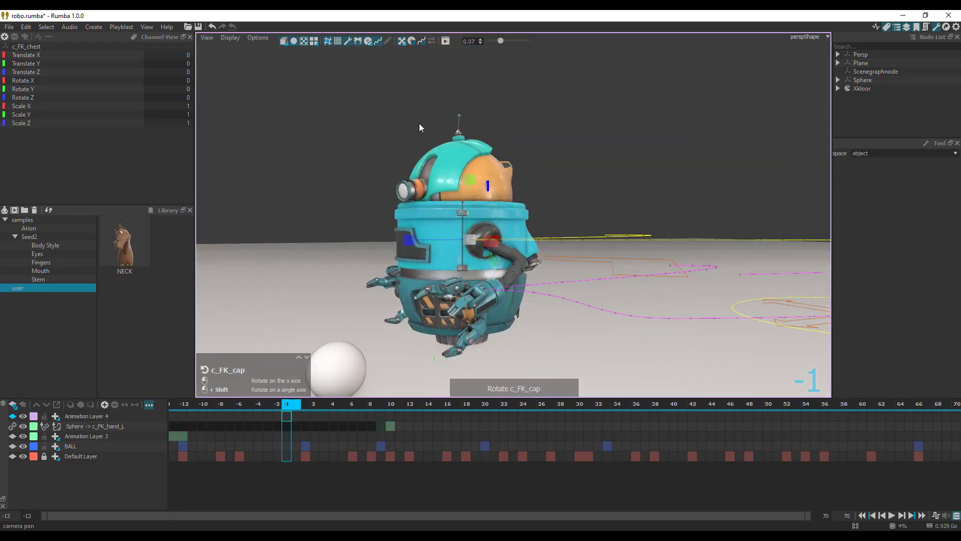
# - Select the BALL layer and the Default Layer to highlight the objects each one animates
pyautogui.click(87, 457)
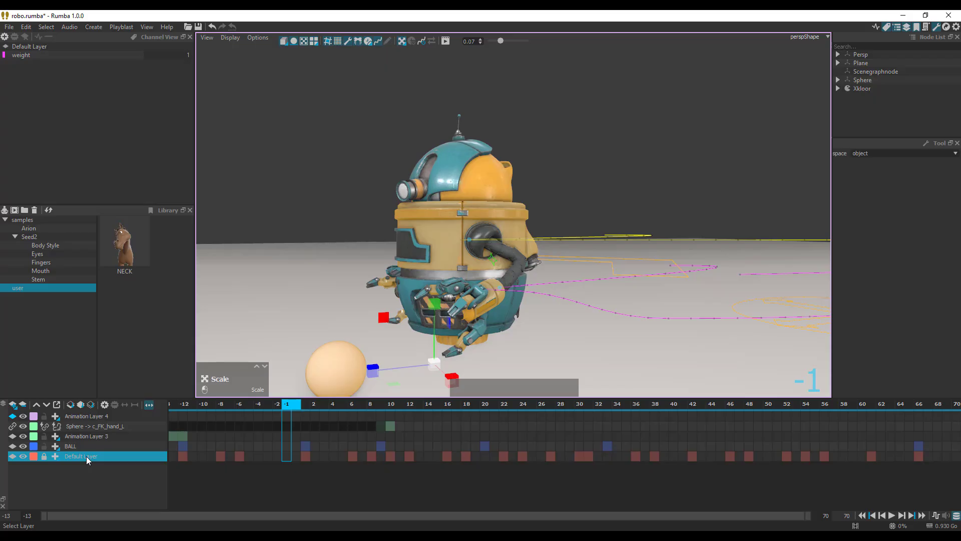
pyautogui.click(72, 446)
pyautogui.click(103, 456)
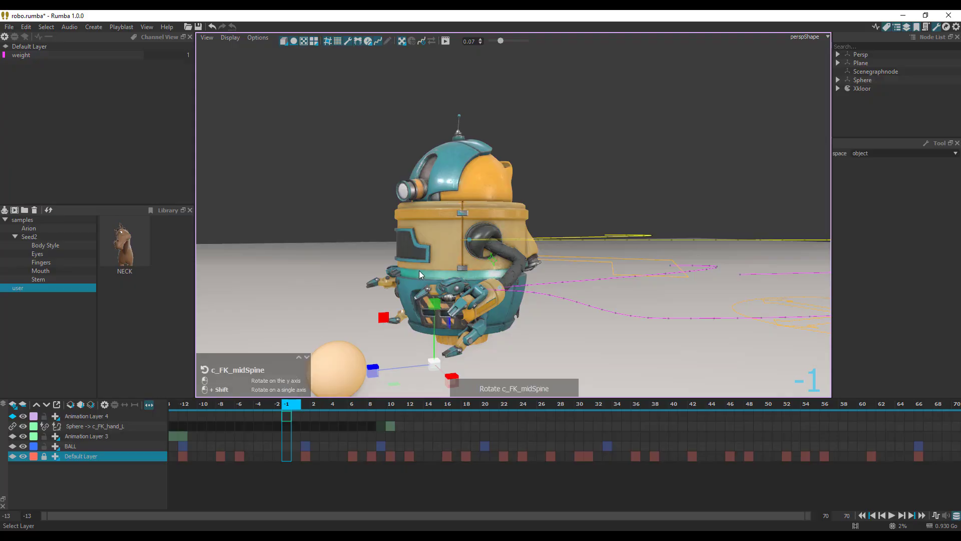
pyautogui.keyDown('alt'); pyautogui.moveTo(419, 270); pyautogui.dragTo(572, 348); pyautogui.keyUp('alt')
pyautogui.keyDown('alt'); pyautogui.moveTo(573, 347); pyautogui.dragTo(353, 466, button='right'); pyautogui.keyUp('alt')
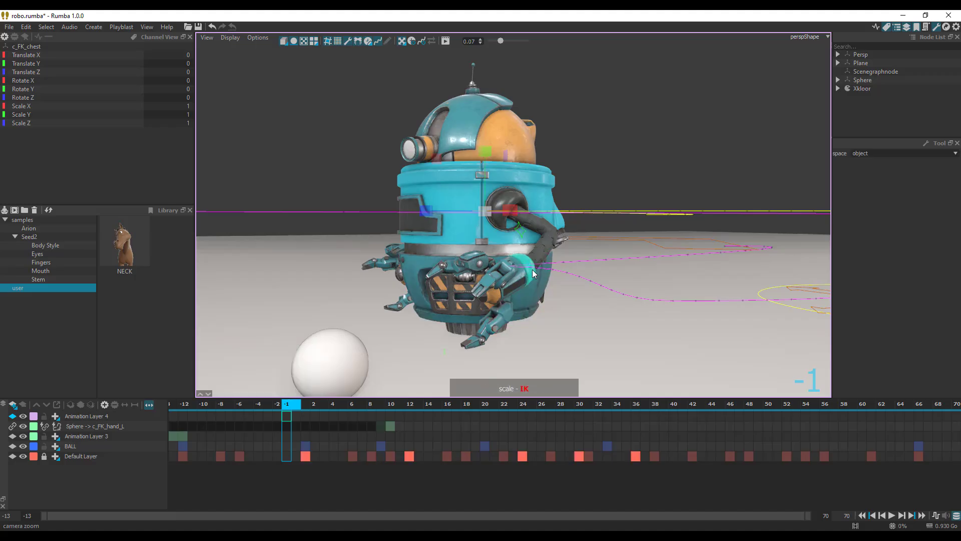
# - Select the c_IK_hand_L control and examine its arm and motion trail up close, from frame -1 to frame 17
pyautogui.click(533, 270)
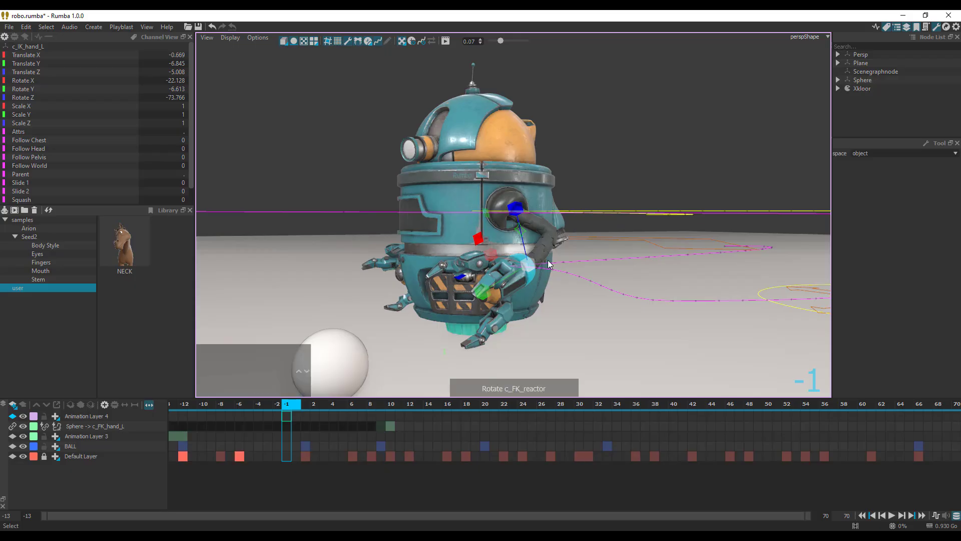
pyautogui.keyDown('alt'); pyautogui.moveTo(501, 255); pyautogui.dragTo(569, 258); pyautogui.keyUp('alt')
pyautogui.keyDown('alt'); pyautogui.moveTo(568, 257); pyautogui.dragTo(575, 323, button='right'); pyautogui.keyUp('alt')
pyautogui.keyDown('alt'); pyautogui.moveTo(574, 323); pyautogui.dragTo(371, 500, button='middle'); pyautogui.keyUp('alt')
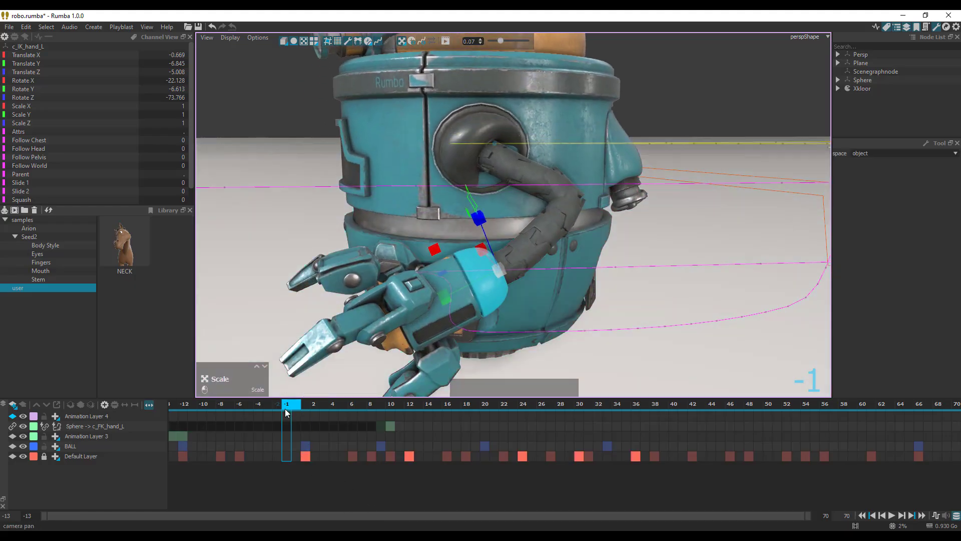
pyautogui.moveTo(285, 409); pyautogui.dragTo(457, 408)
pyautogui.keyDown('alt'); pyautogui.moveTo(449, 234); pyautogui.dragTo(497, 218); pyautogui.keyUp('alt')
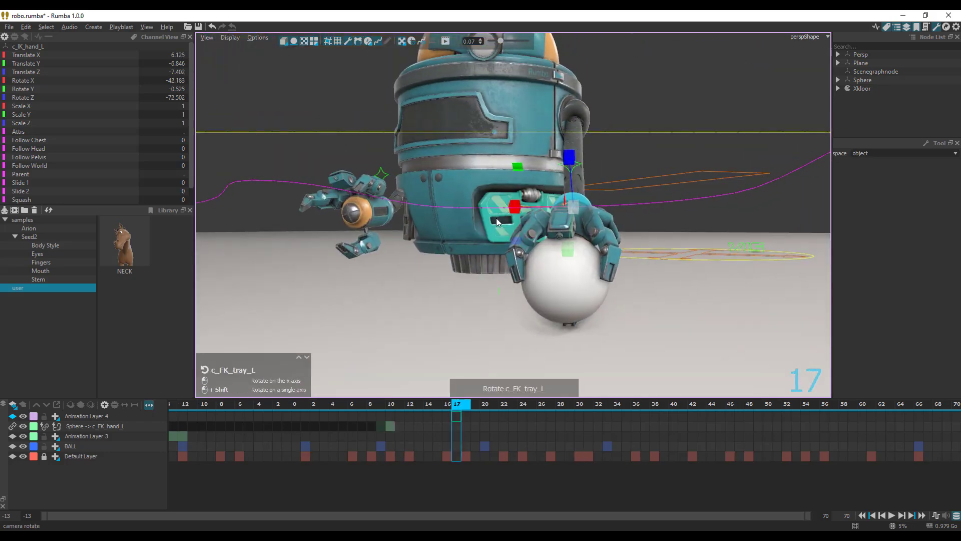
pyautogui.keyDown('alt'); pyautogui.moveTo(497, 218); pyautogui.dragTo(481, 220, button='right'); pyautogui.keyUp('alt')
pyautogui.keyDown('alt'); pyautogui.moveTo(482, 221); pyautogui.dragTo(517, 210, button='middle'); pyautogui.keyUp('alt')
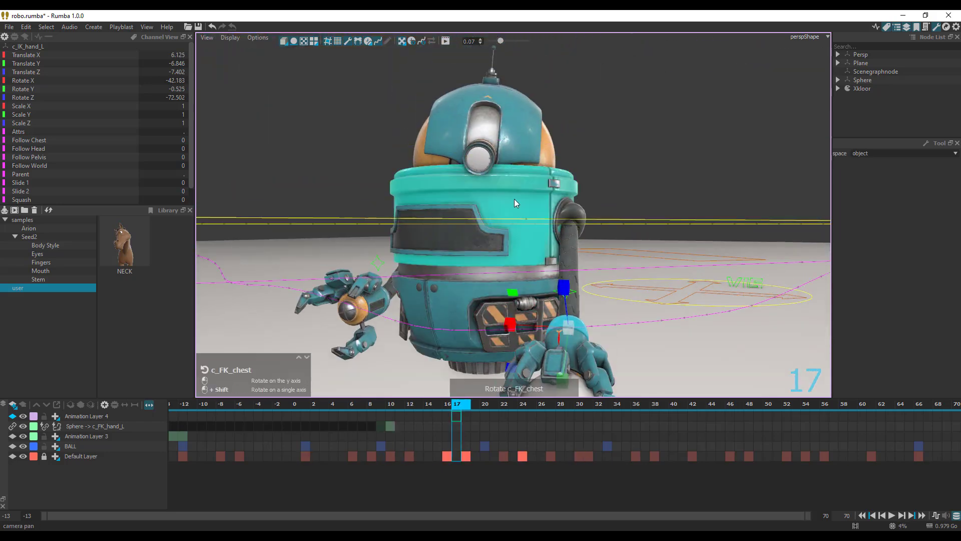
# - Select the c_FK_chest and c_FK_reactor controls to examine their keys, and play the animation with the motion trails visible
pyautogui.click(514, 199)
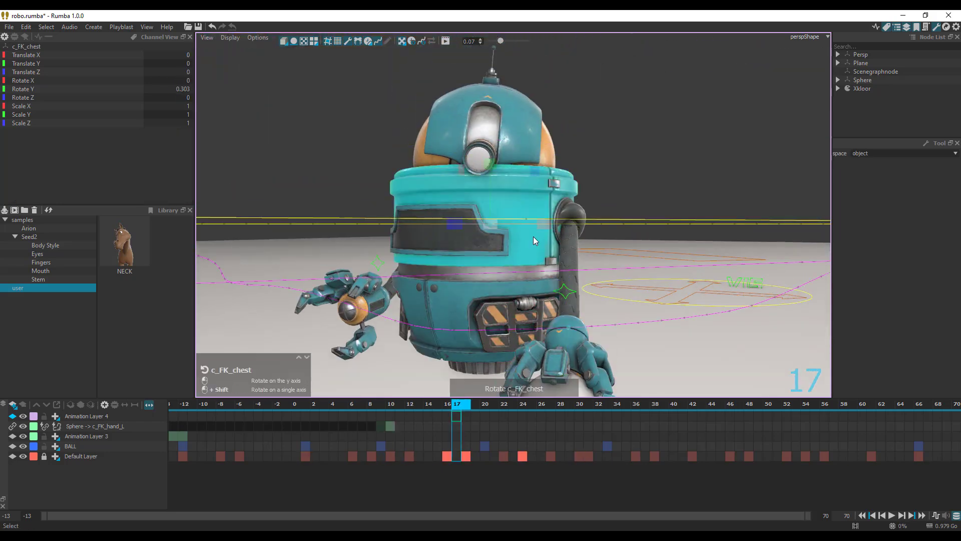
pyautogui.press('r')
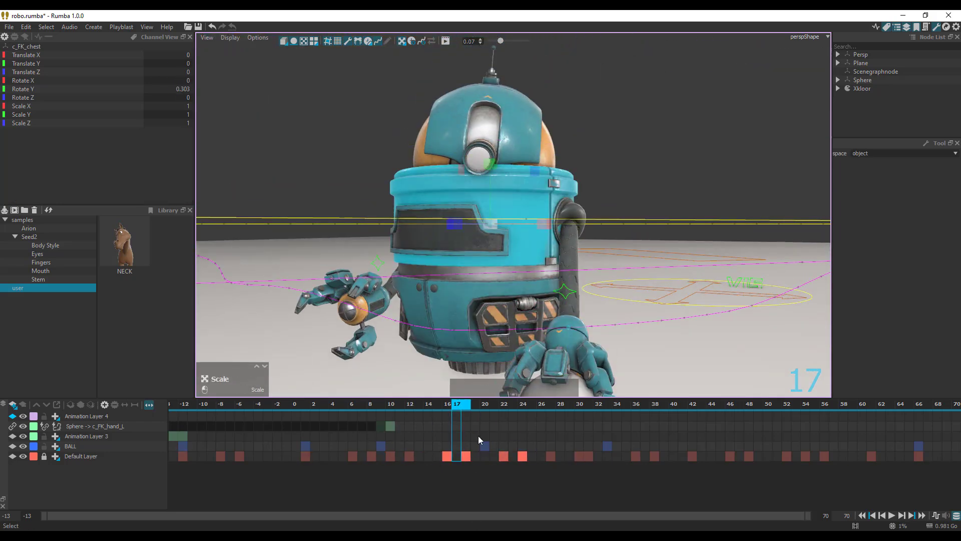
pyautogui.click(483, 367)
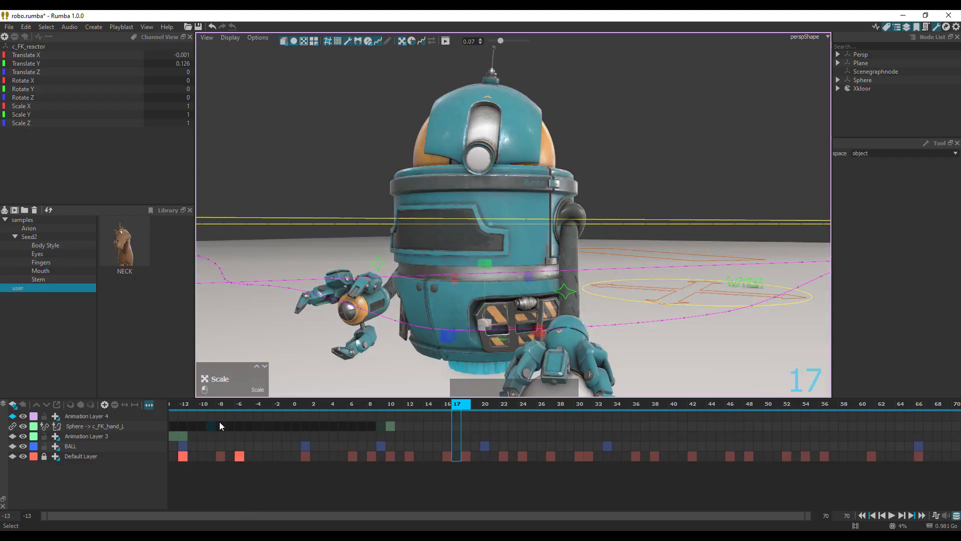
pyautogui.moveTo(251, 403); pyautogui.dragTo(308, 440)
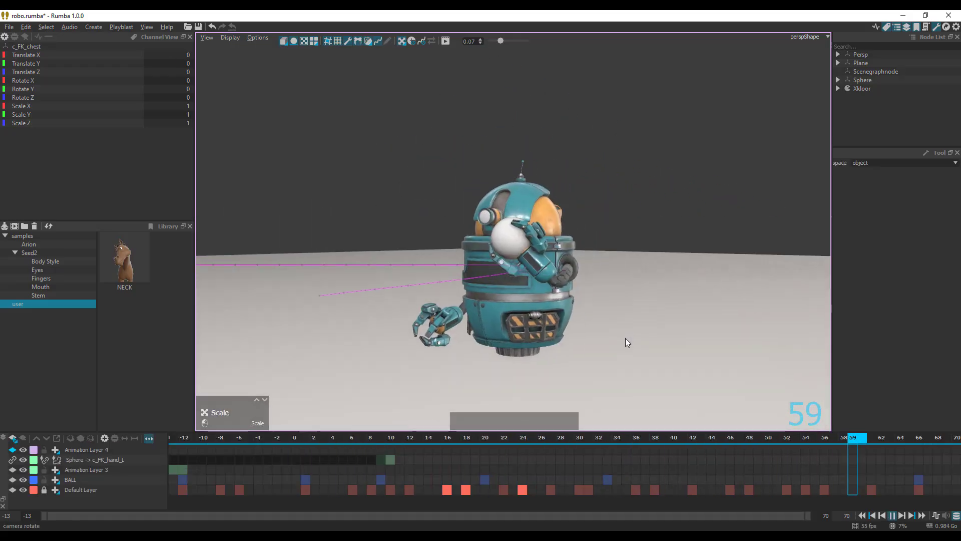
pyautogui.keyDown('alt'); pyautogui.moveTo(601, 329); pyautogui.dragTo(616, 321, button='middle'); pyautogui.keyUp('alt')
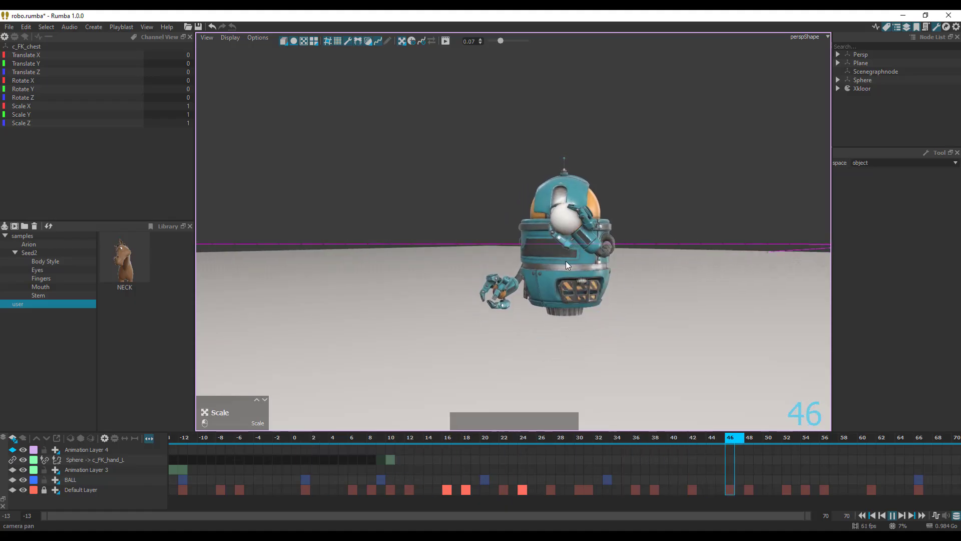
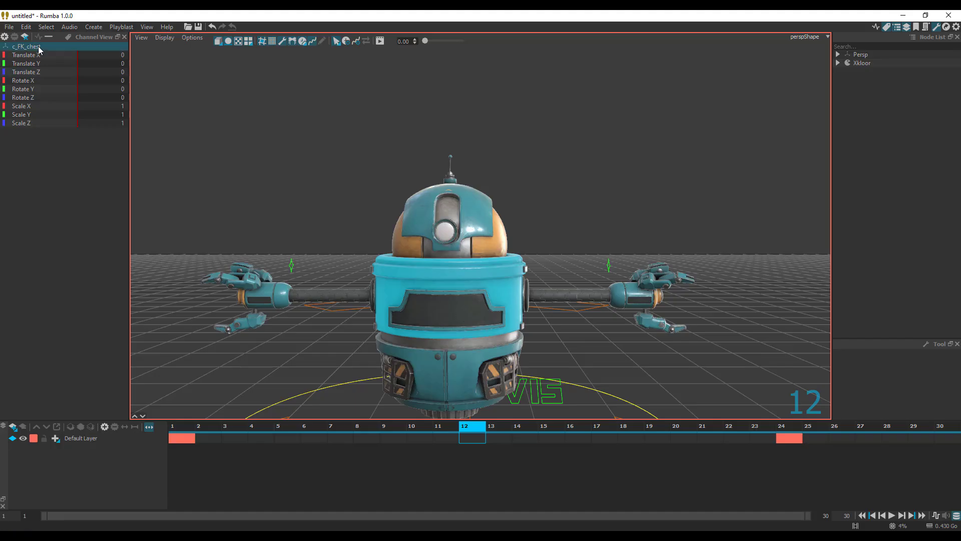
# - Key c_FK_chest raised to about 13.08 in Translate Y at frame 12, remove its frame 24 key, and scrub back to frame 9
pyautogui.press('w')
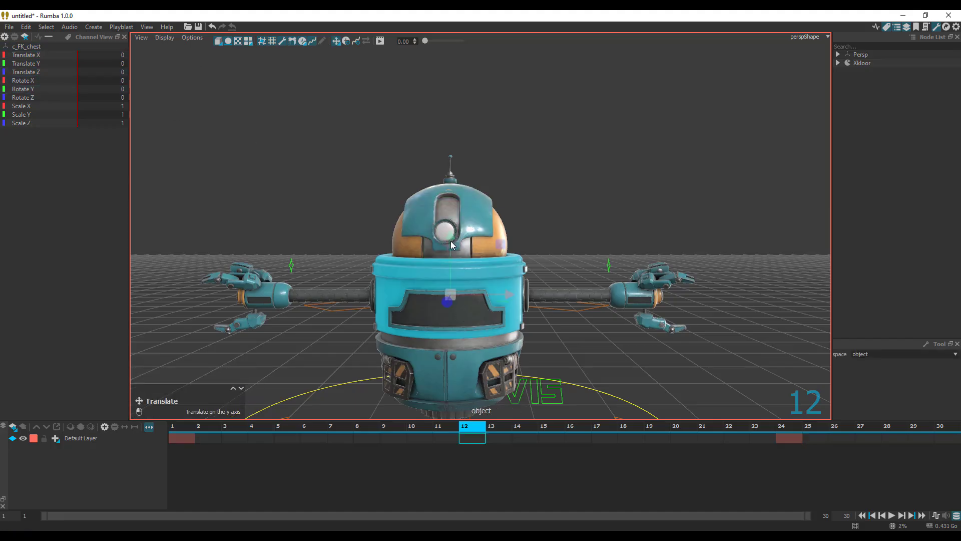
pyautogui.moveTo(451, 246); pyautogui.dragTo(453, 132)
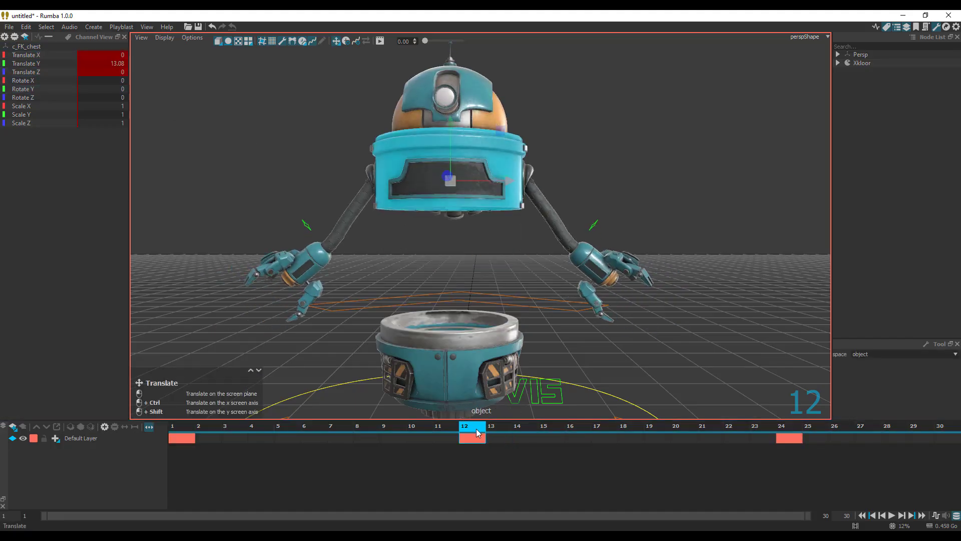
pyautogui.moveTo(497, 440)
pyautogui.mouseDown()
pyautogui.moveTo(256, 440)
pyautogui.moveTo(491, 440)
pyautogui.mouseUp()
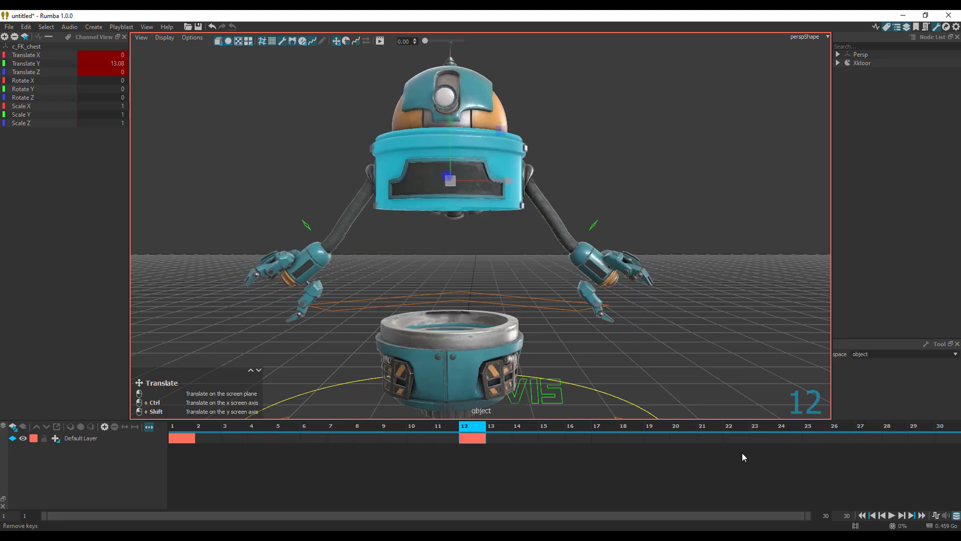
pyautogui.moveTo(471, 435); pyautogui.dragTo(390, 439)
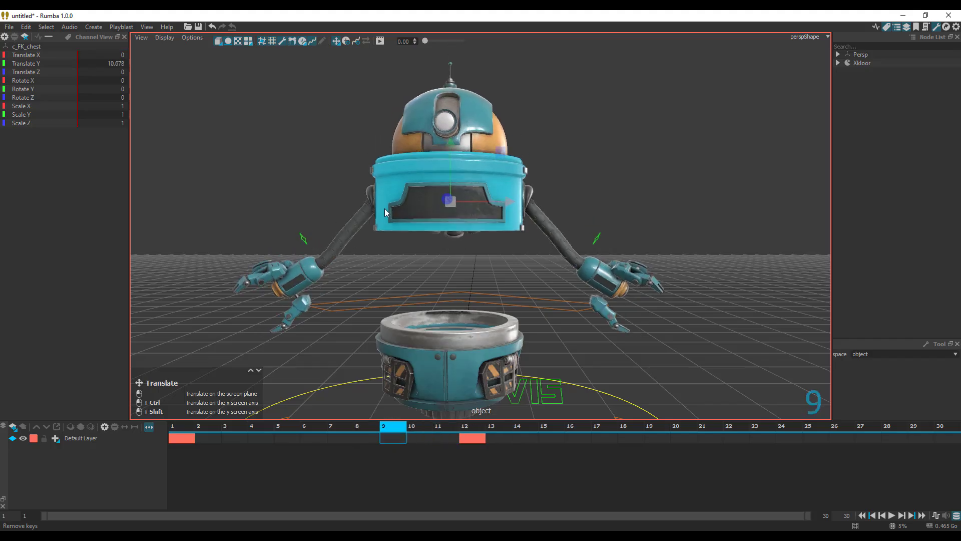
# - Try the Onion Skin display mode, return to Temporal Editing, and show the other keyed poses of c_FK_chest in the viewport
pyautogui.click(303, 42)
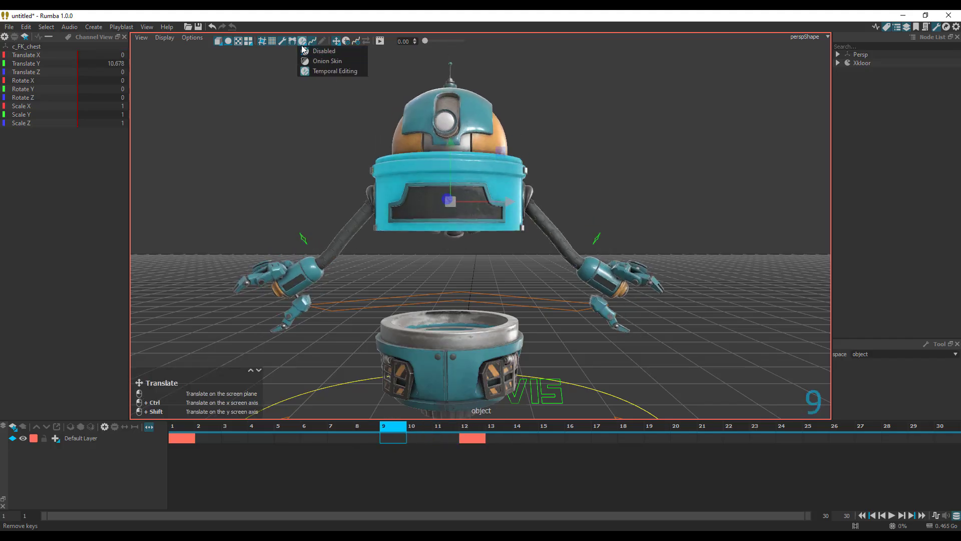
pyautogui.click(303, 41)
pyautogui.click(318, 61)
pyautogui.click(306, 42)
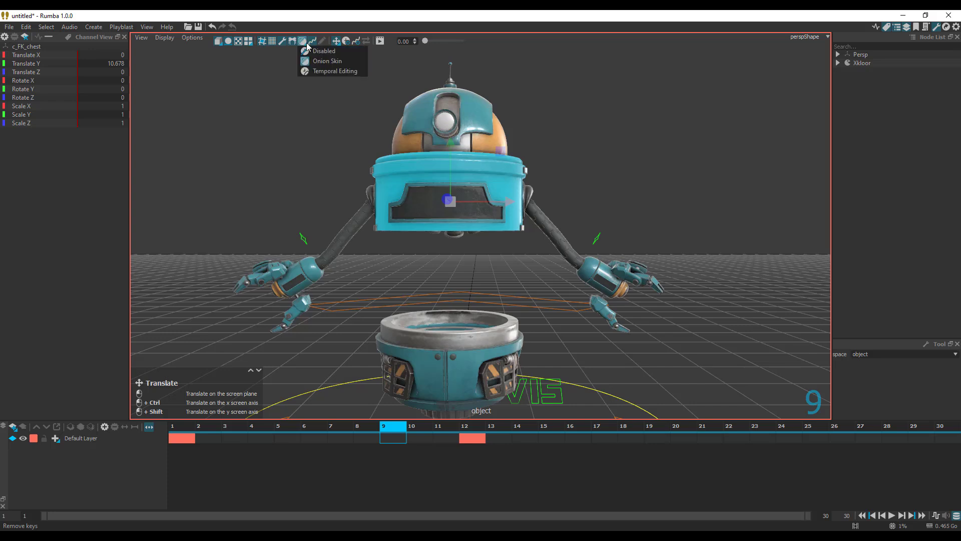
pyautogui.click(325, 71)
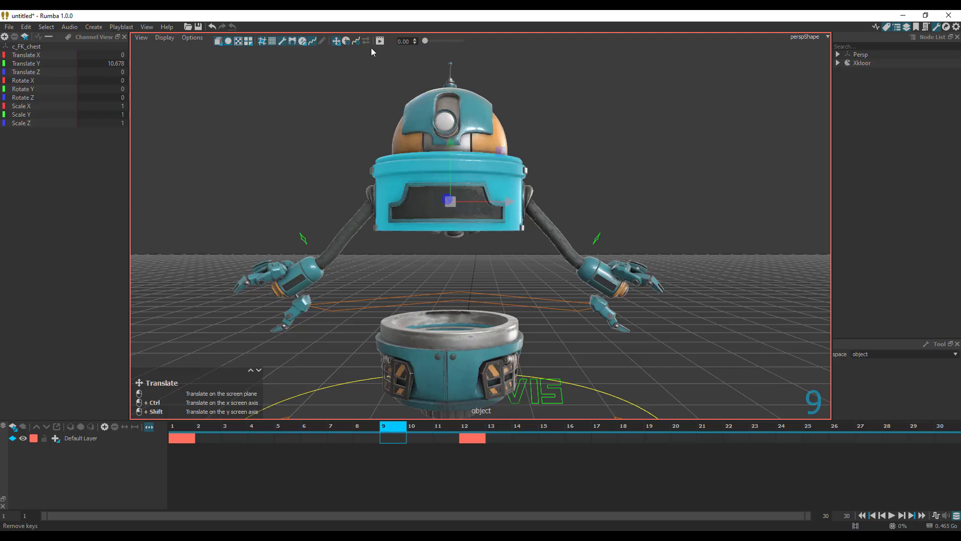
pyautogui.click(347, 42)
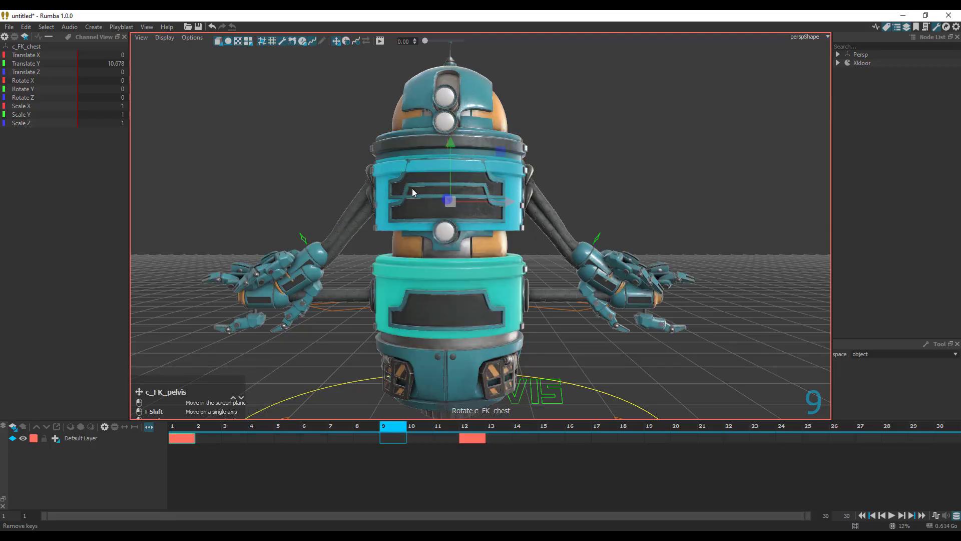
# - Raise c_FK_chest at frame 12 to about 41.04 in Translate Y
pyautogui.moveTo(406, 429); pyautogui.dragTo(469, 432)
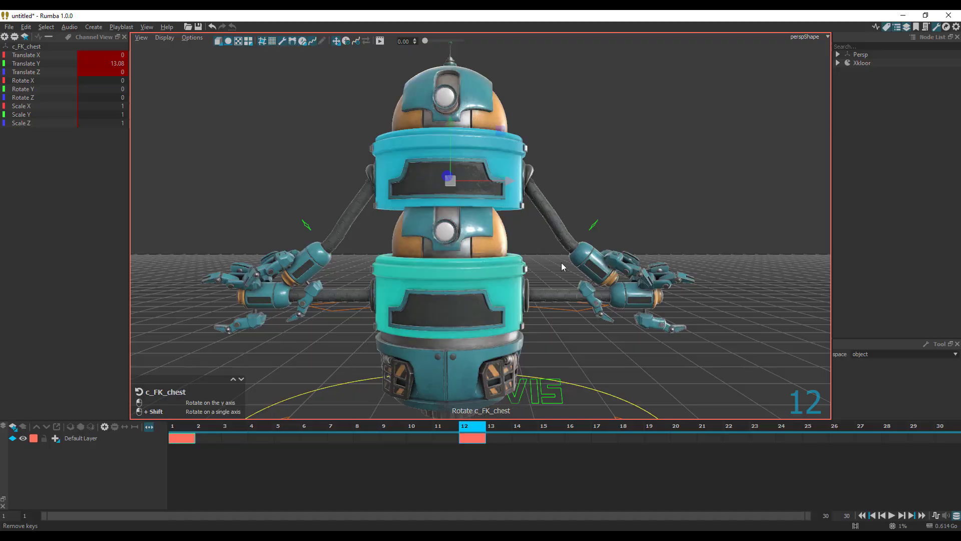
pyautogui.keyDown('alt'); pyautogui.moveTo(561, 262); pyautogui.dragTo(438, 211, button='right'); pyautogui.keyUp('alt')
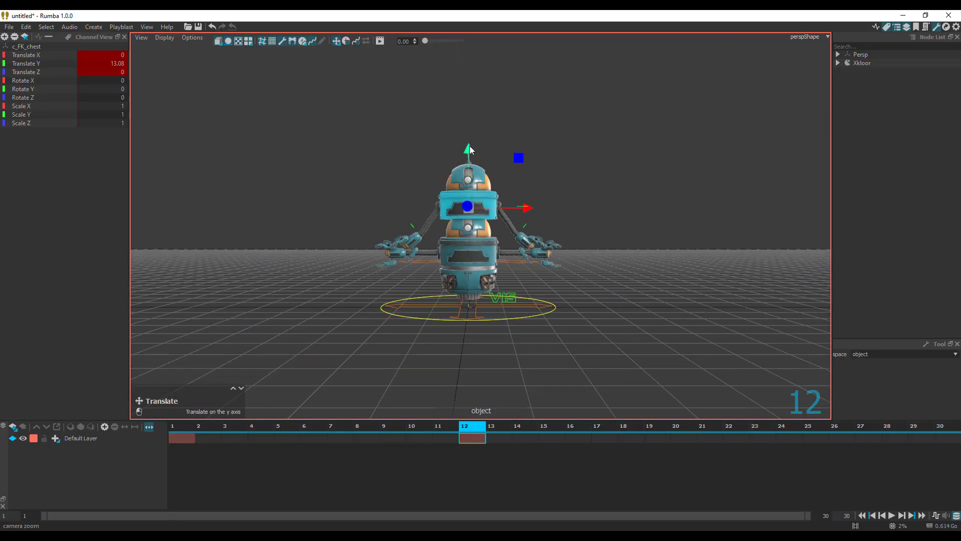
pyautogui.moveTo(469, 146); pyautogui.dragTo(470, 53)
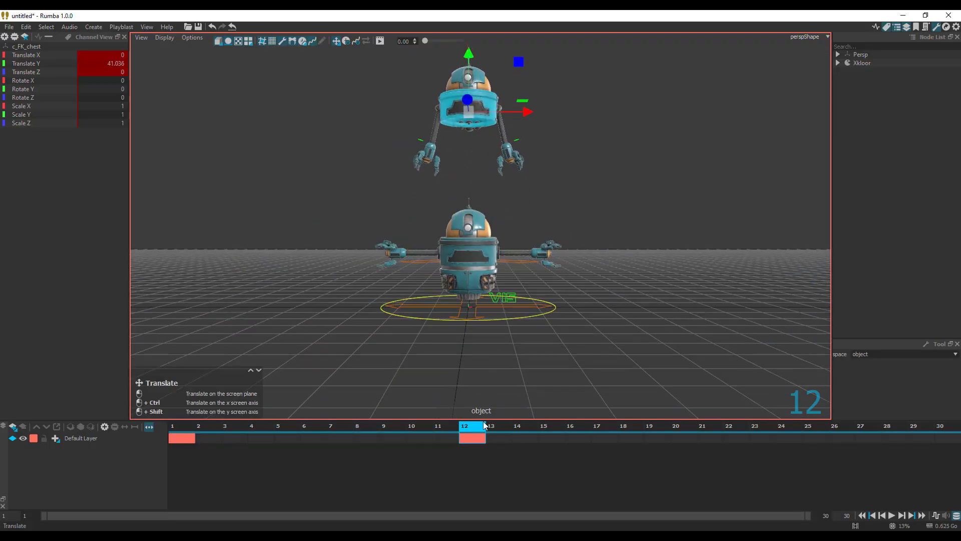
# - Key a rotation on c_FK_chest at frame 7 and return to frame 1 to view the poses together
pyautogui.moveTo(476, 430); pyautogui.dragTo(337, 437)
pyautogui.keyDown('alt'); pyautogui.moveTo(494, 191); pyautogui.dragTo(520, 249); pyautogui.keyUp('alt')
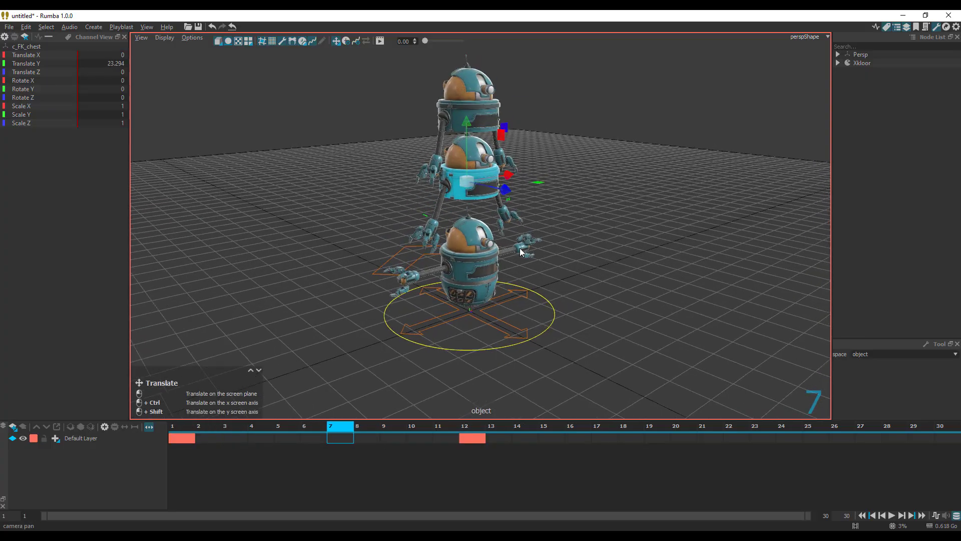
pyautogui.keyDown('alt'); pyautogui.moveTo(520, 248); pyautogui.dragTo(543, 345, button='right'); pyautogui.keyUp('alt')
pyautogui.keyDown('alt'); pyautogui.moveTo(545, 345); pyautogui.dragTo(488, 294); pyautogui.keyUp('alt')
pyautogui.keyDown('alt'); pyautogui.moveTo(489, 294); pyautogui.dragTo(529, 350, button='right'); pyautogui.keyUp('alt')
pyautogui.keyDown('alt'); pyautogui.moveTo(530, 350); pyautogui.dragTo(483, 304, button='middle'); pyautogui.keyUp('alt')
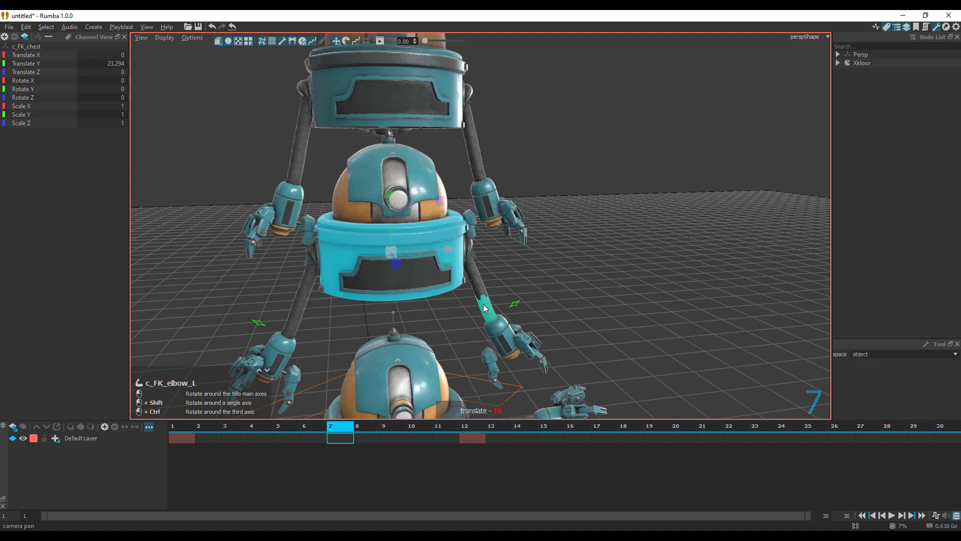
pyautogui.press('e')
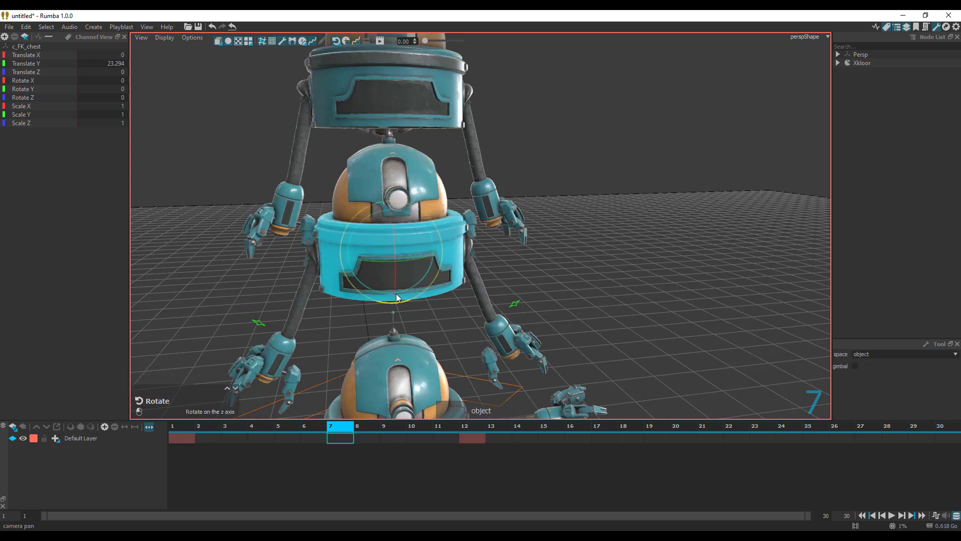
pyautogui.moveTo(369, 263); pyautogui.dragTo(416, 327)
pyautogui.moveTo(338, 430); pyautogui.dragTo(189, 435)
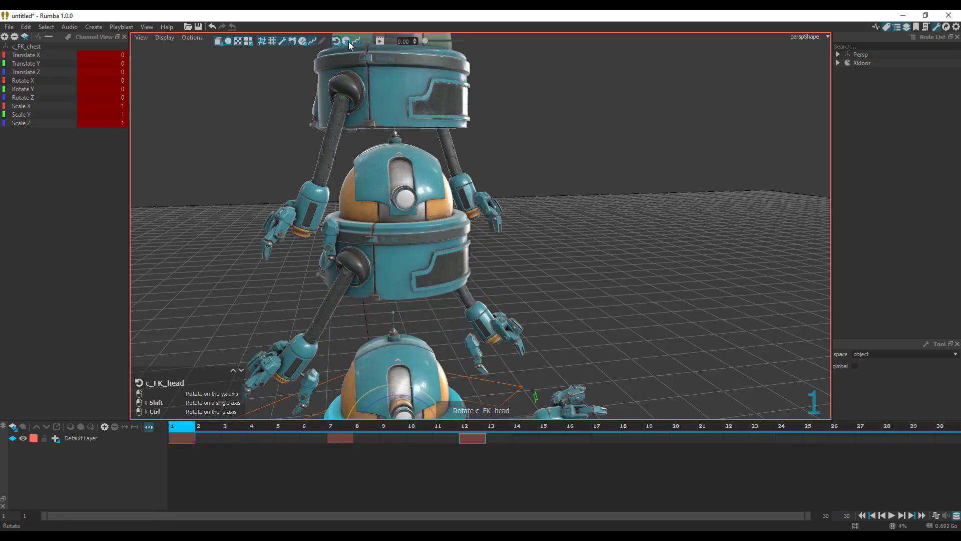
pyautogui.keyDown('alt'); pyautogui.moveTo(541, 208); pyautogui.dragTo(447, 145, button='right'); pyautogui.keyUp('alt')
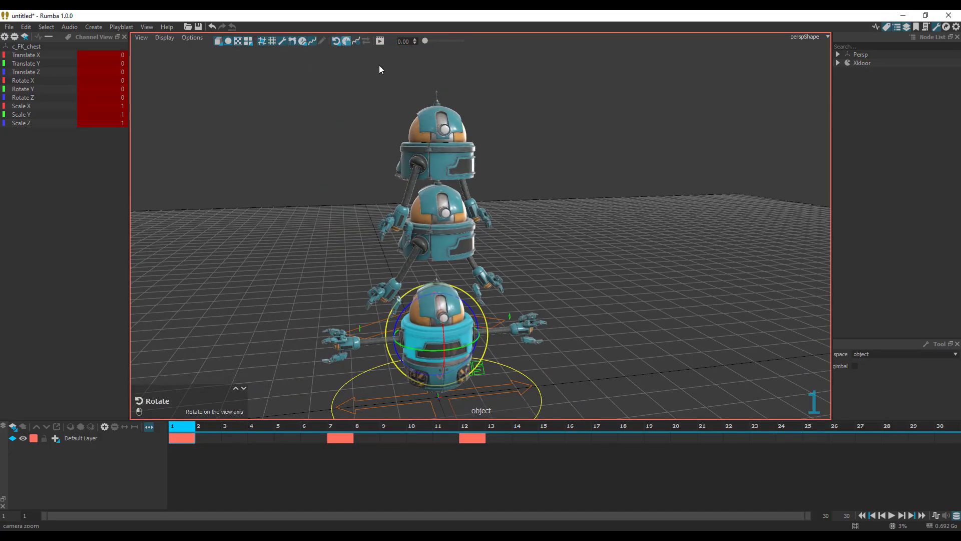
# - Key c_FK_chest at about -85.17 in Rotate Y at frame 30, and key a sideways tilt at frame 19
pyautogui.moveTo(190, 431); pyautogui.dragTo(952, 458)
pyautogui.moveTo(396, 164); pyautogui.dragTo(323, 172)
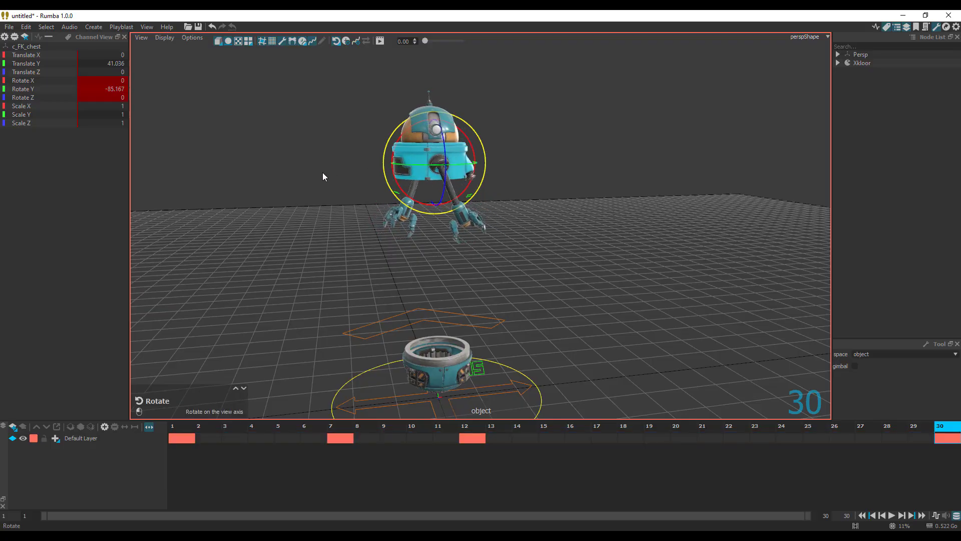
pyautogui.moveTo(957, 434); pyautogui.dragTo(656, 434)
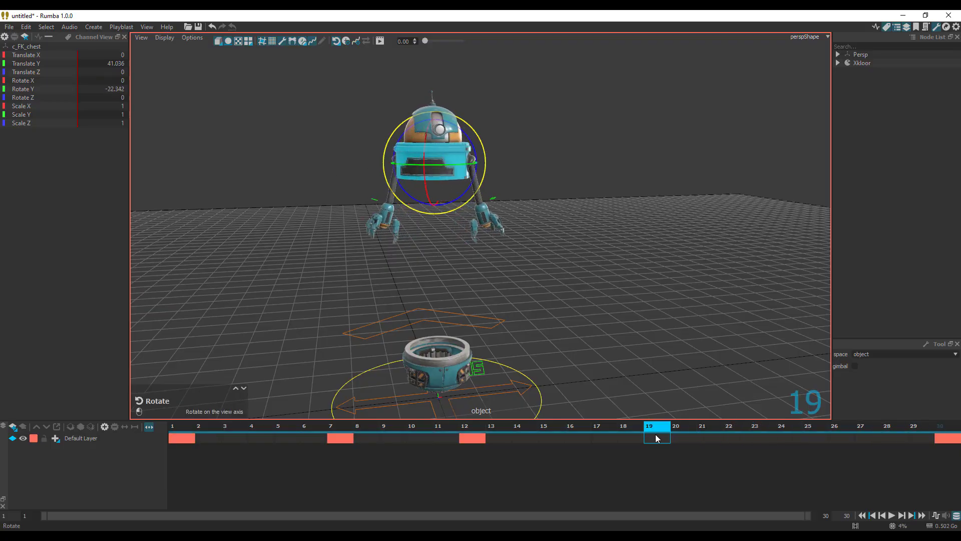
pyautogui.moveTo(469, 134); pyautogui.dragTo(429, 113)
pyautogui.click(771, 438)
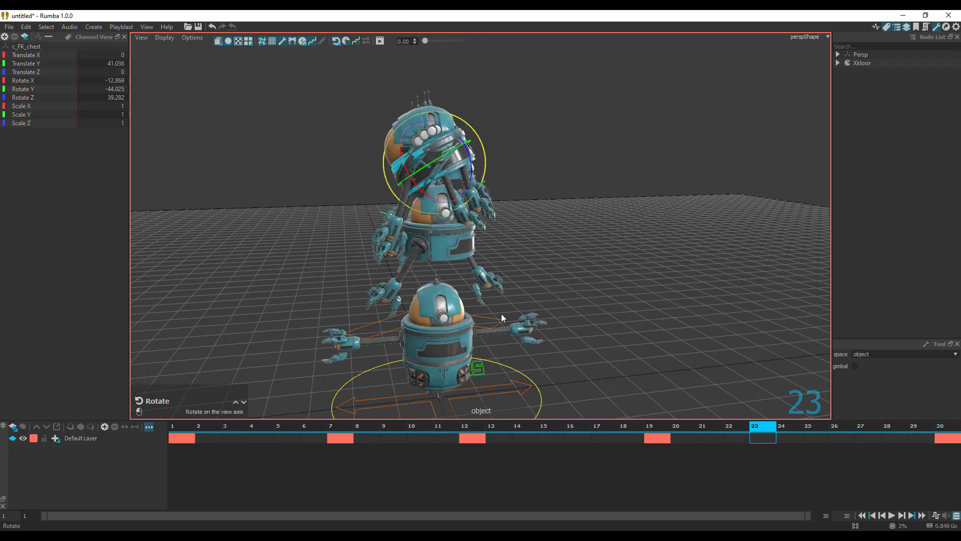
pyautogui.keyDown('alt'); pyautogui.moveTo(501, 314); pyautogui.dragTo(557, 353); pyautogui.keyUp('alt')
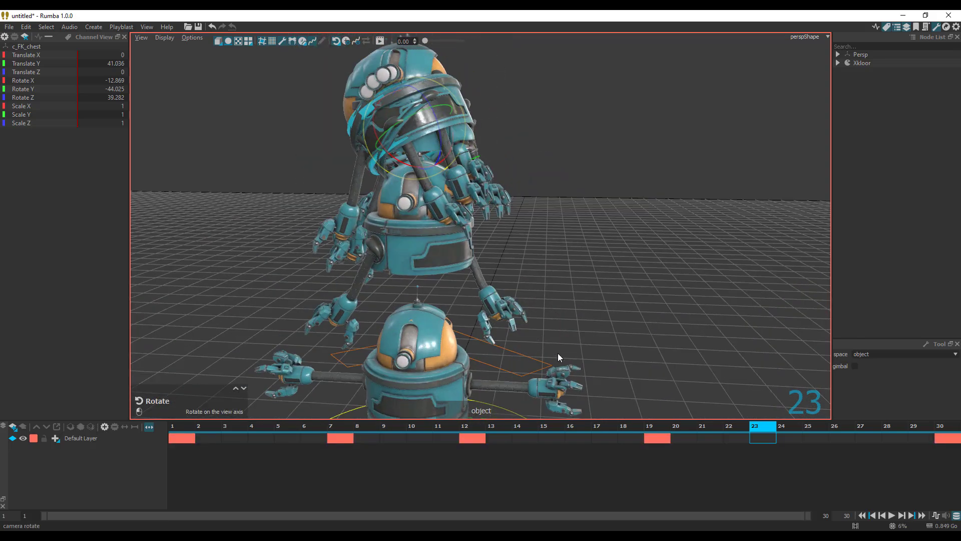
# - Add a new animation layer above the Default Layer, compare the two layers, and leave the new one active at frame 1
pyautogui.click(12, 427)
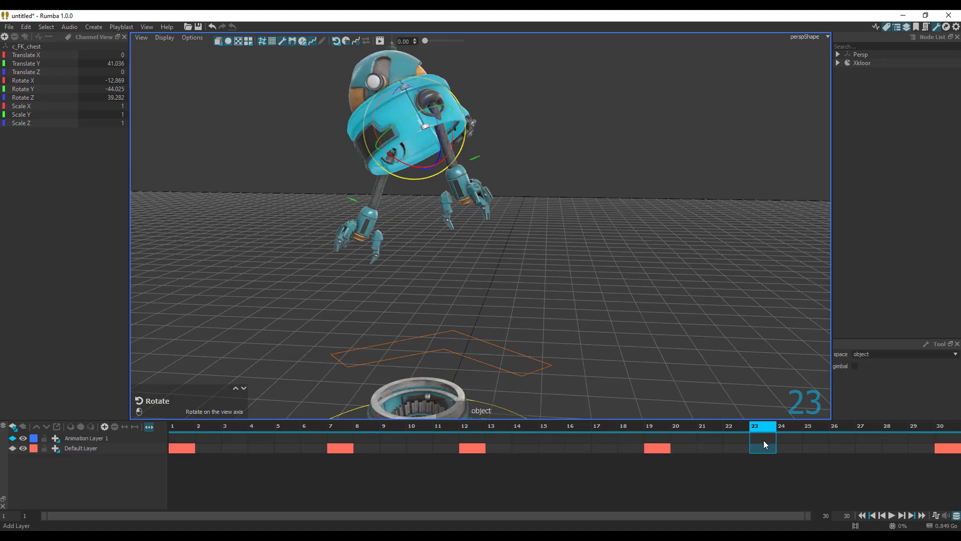
pyautogui.moveTo(768, 429); pyautogui.dragTo(170, 448)
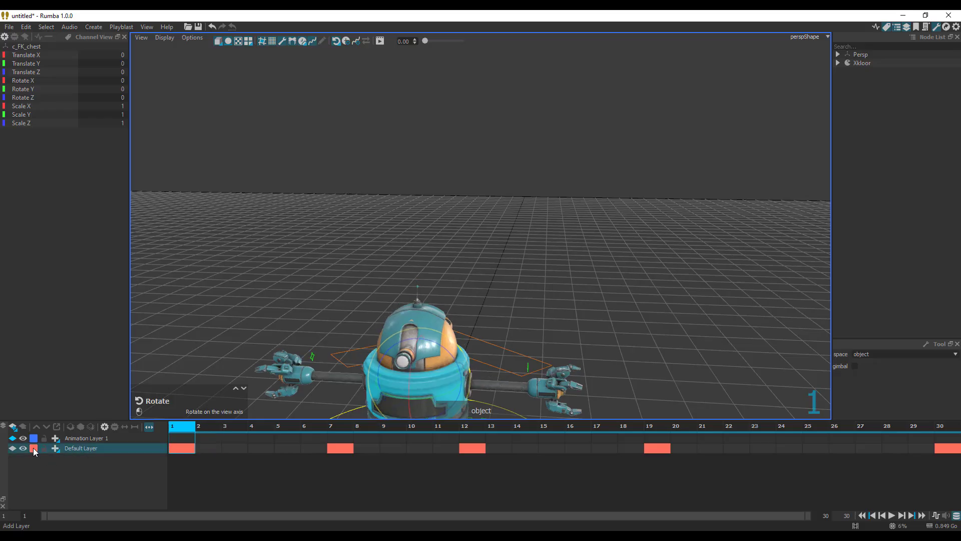
pyautogui.click(13, 449)
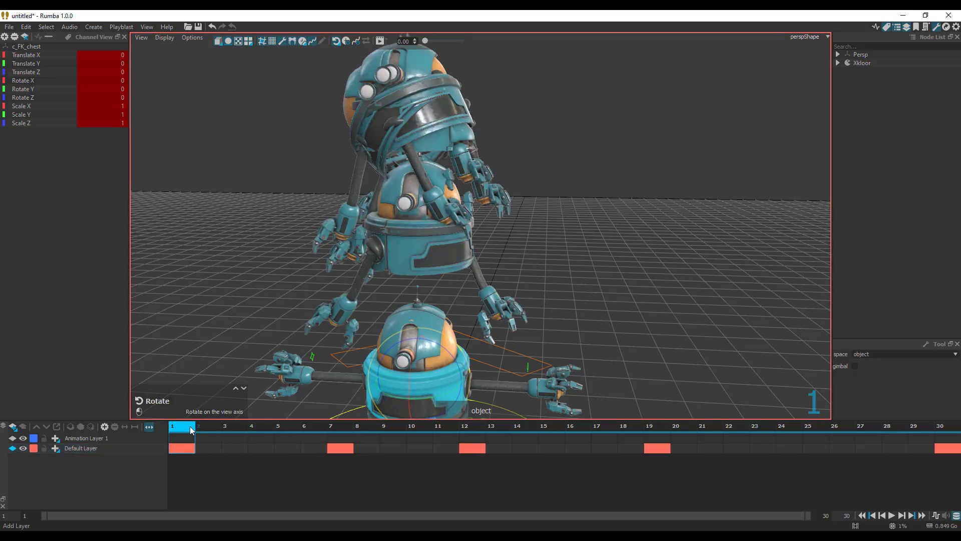
pyautogui.moveTo(191, 429)
pyautogui.mouseDown()
pyautogui.moveTo(560, 424)
pyautogui.moveTo(202, 427)
pyautogui.mouseUp()
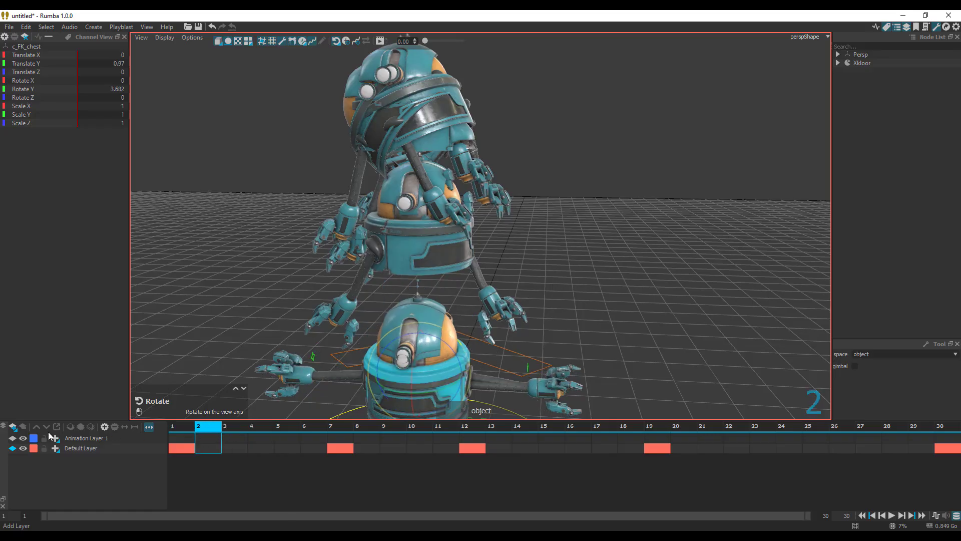
pyautogui.click(12, 439)
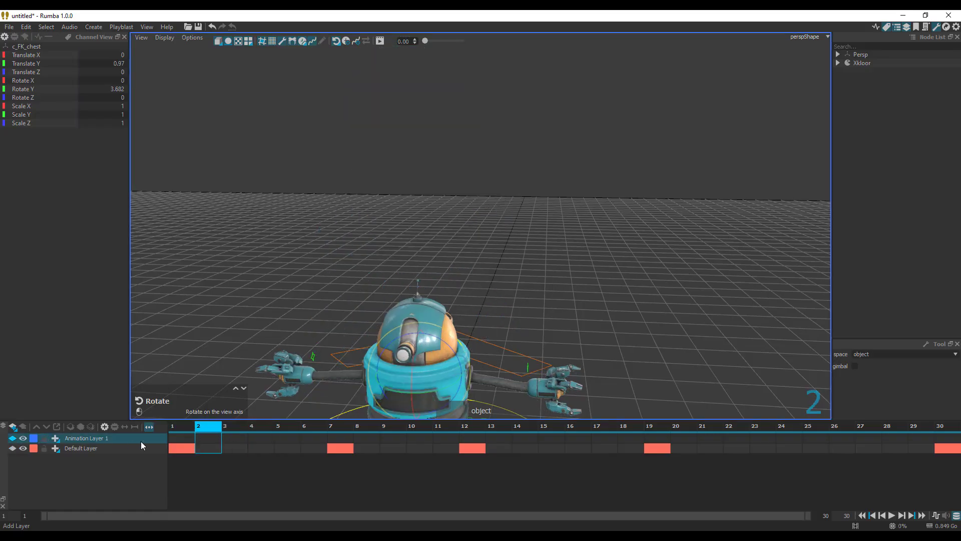
pyautogui.moveTo(197, 437); pyautogui.dragTo(171, 440)
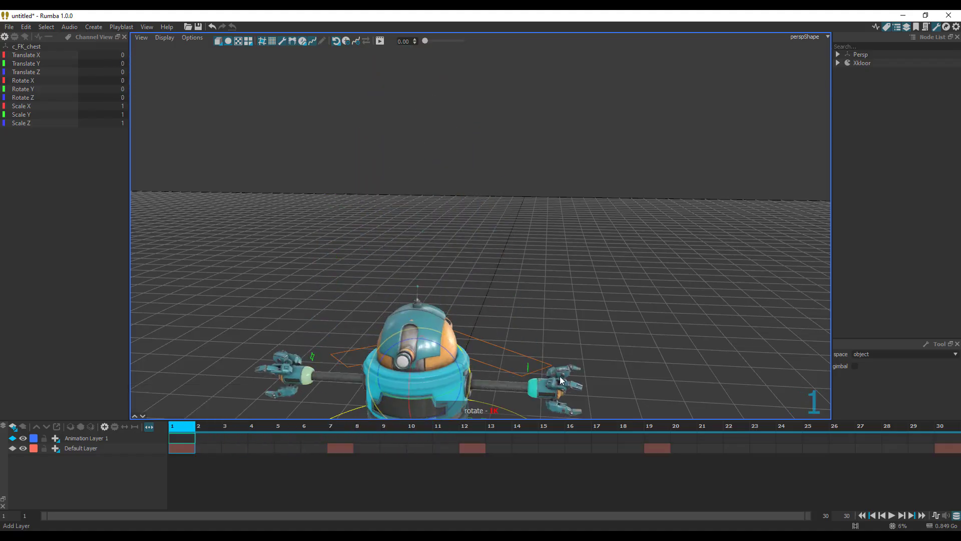
# - Key c_IK_hand_L at frame 1 on Animation Layer 1, and at frame 12 move it to about -7.35 Translate Y and 48.79 Translate Z
pyautogui.click(533, 386)
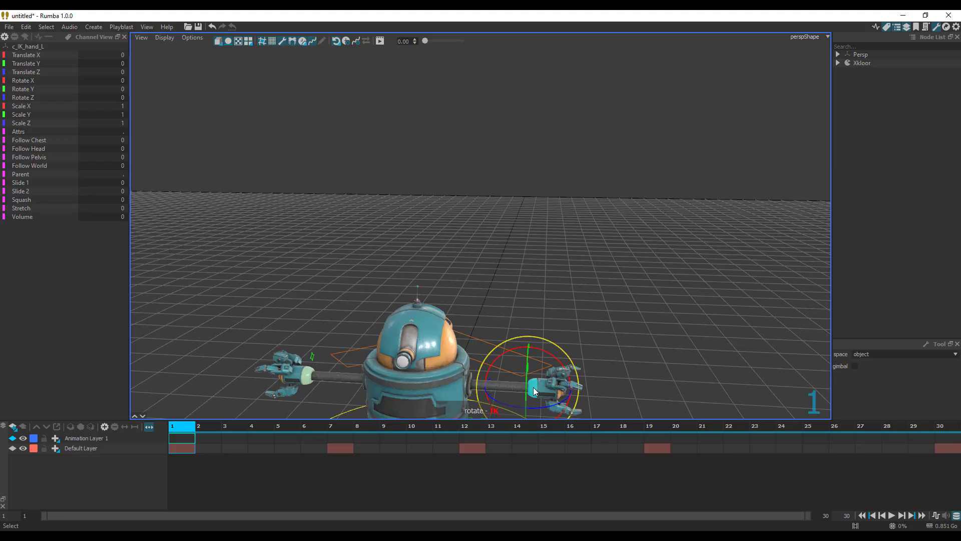
pyautogui.press('s')
pyautogui.moveTo(191, 432); pyautogui.dragTo(480, 435)
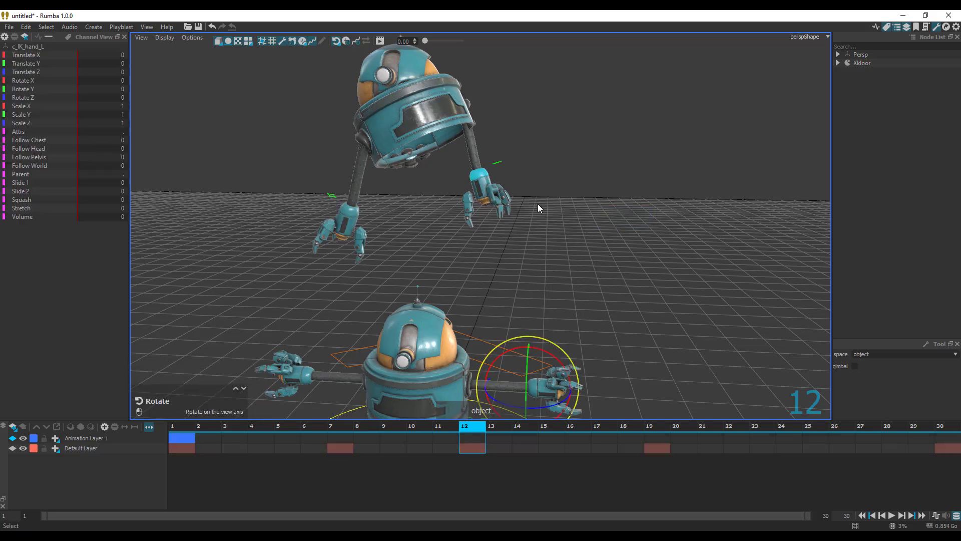
pyautogui.press('w')
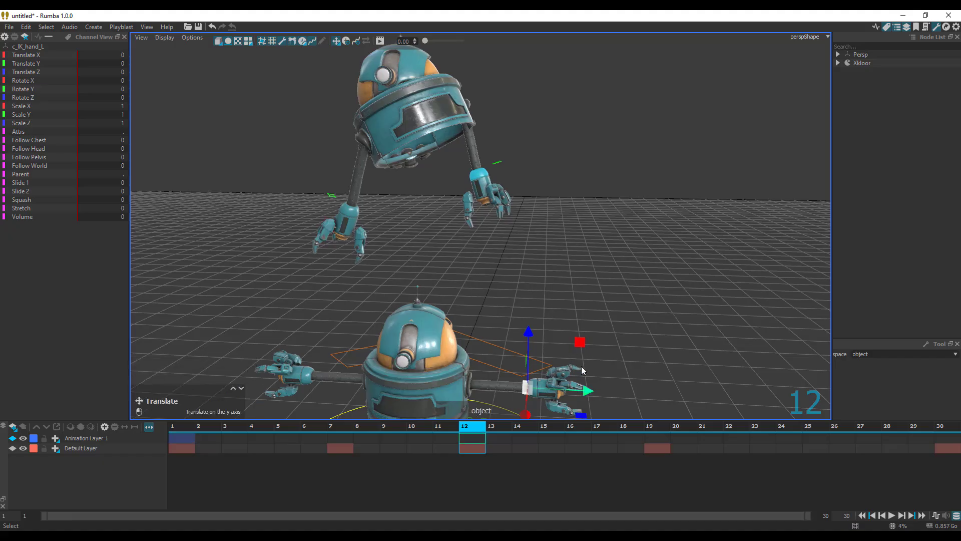
pyautogui.keyDown('alt'); pyautogui.moveTo(604, 374); pyautogui.dragTo(546, 80); pyautogui.keyUp('alt')
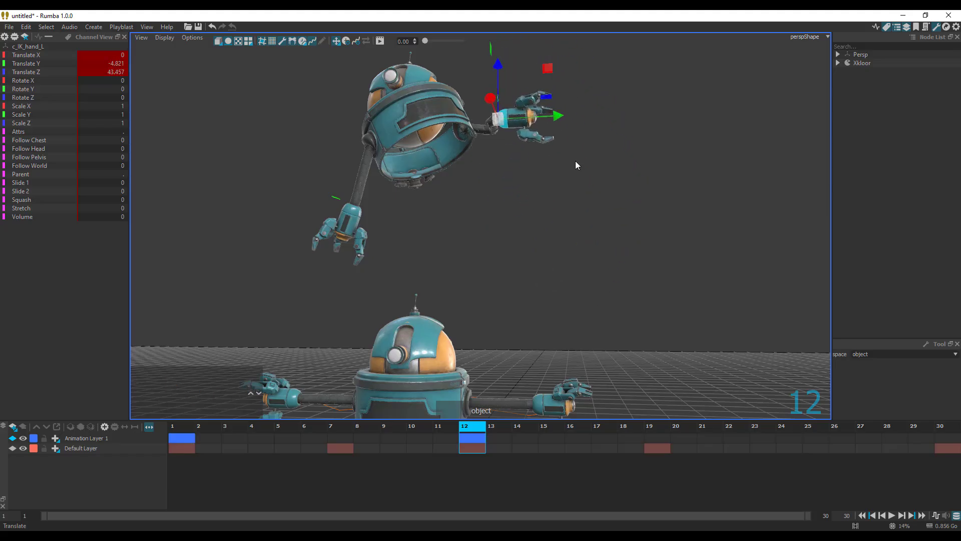
pyautogui.keyDown('alt'); pyautogui.moveTo(576, 161); pyautogui.dragTo(558, 291); pyautogui.keyUp('alt')
pyautogui.moveTo(558, 186); pyautogui.dragTo(477, 189)
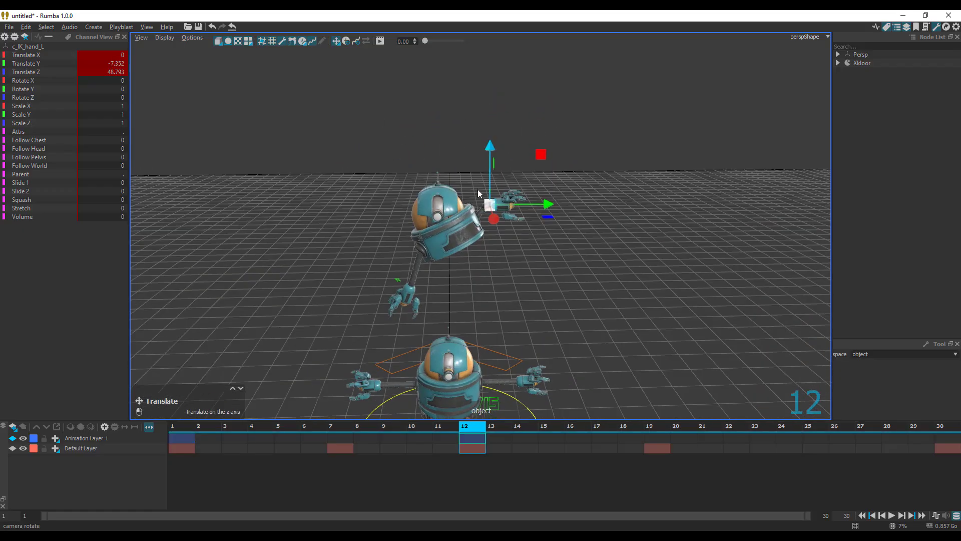
# - Examine the raised left arm and its pose from several angles, and scrub past frame 12 to review the motion
pyautogui.keyDown('alt'); pyautogui.moveTo(478, 189); pyautogui.dragTo(566, 274, button='right'); pyautogui.keyUp('alt')
pyautogui.keyDown('alt'); pyautogui.moveTo(567, 274); pyautogui.dragTo(606, 273); pyautogui.keyUp('alt')
pyautogui.keyDown('alt'); pyautogui.moveTo(607, 332); pyautogui.dragTo(534, 315, button='right'); pyautogui.keyUp('alt')
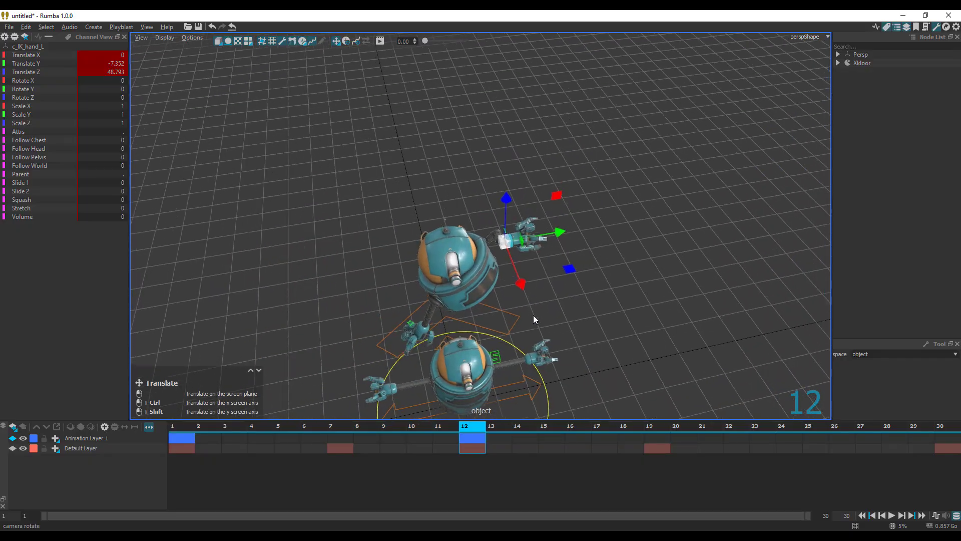
pyautogui.keyDown('alt'); pyautogui.moveTo(533, 315); pyautogui.dragTo(496, 439); pyautogui.keyUp('alt')
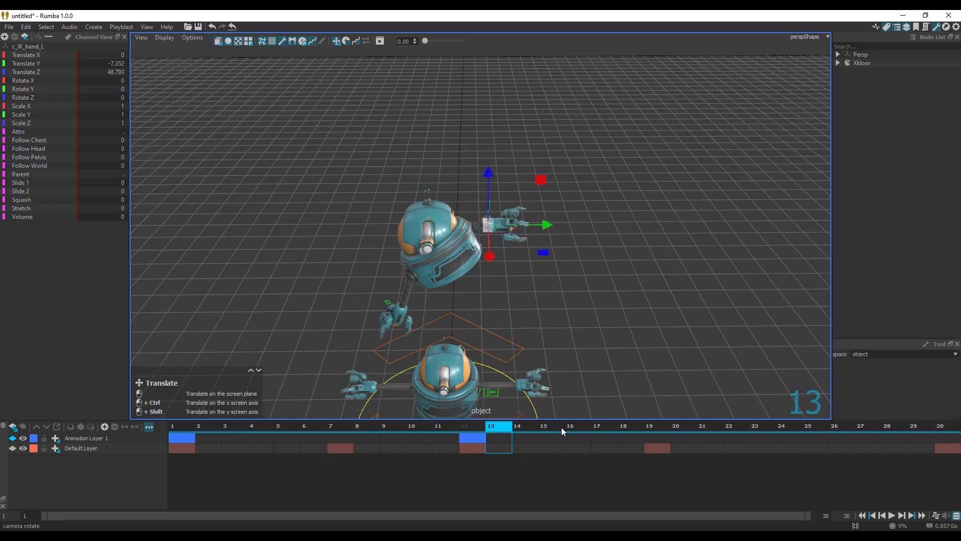
pyautogui.moveTo(561, 428); pyautogui.dragTo(676, 429)
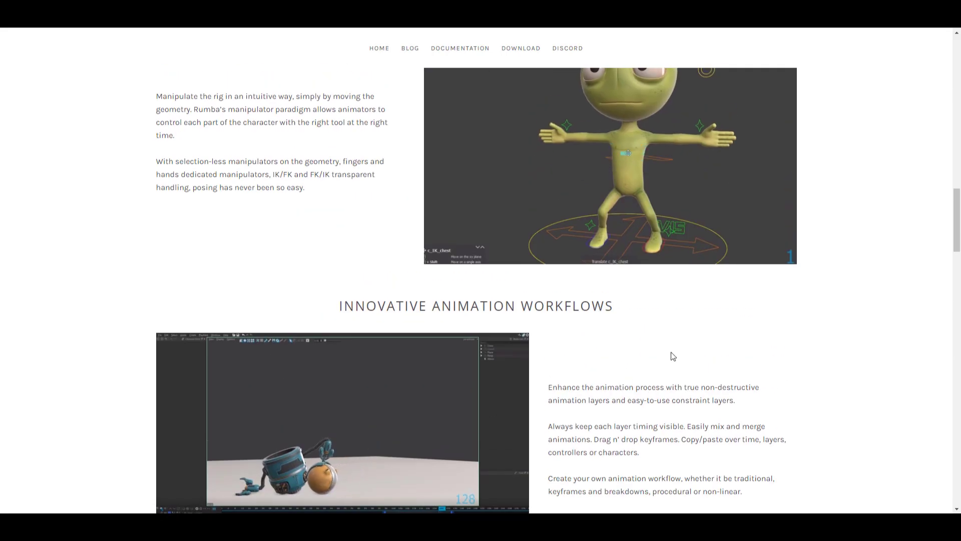
# - Switch to the Rumba website and examine its home page sections on posing, workflows, animator tools, Maya rig compatibility and openness
pyautogui.scroll(-7, 671, 354)
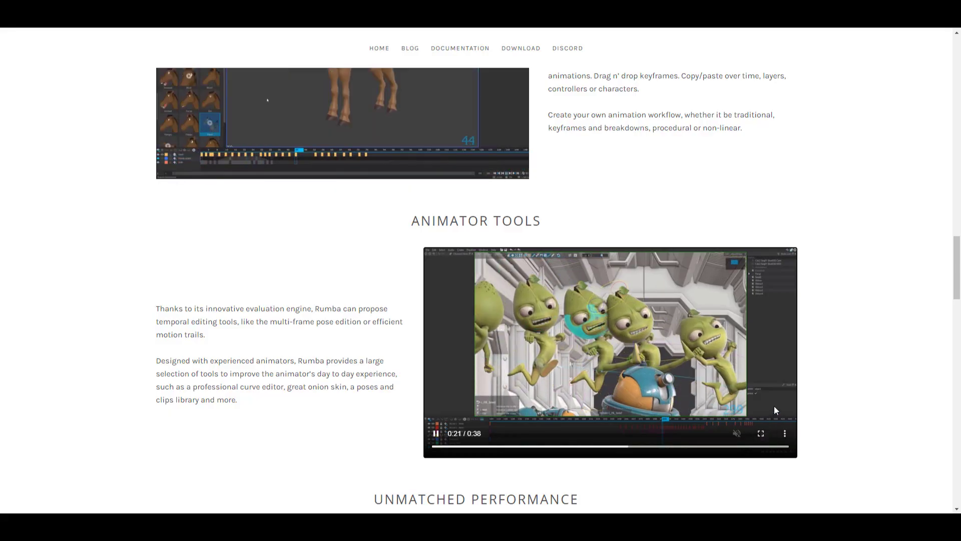
pyautogui.scroll(15, 794, 395)
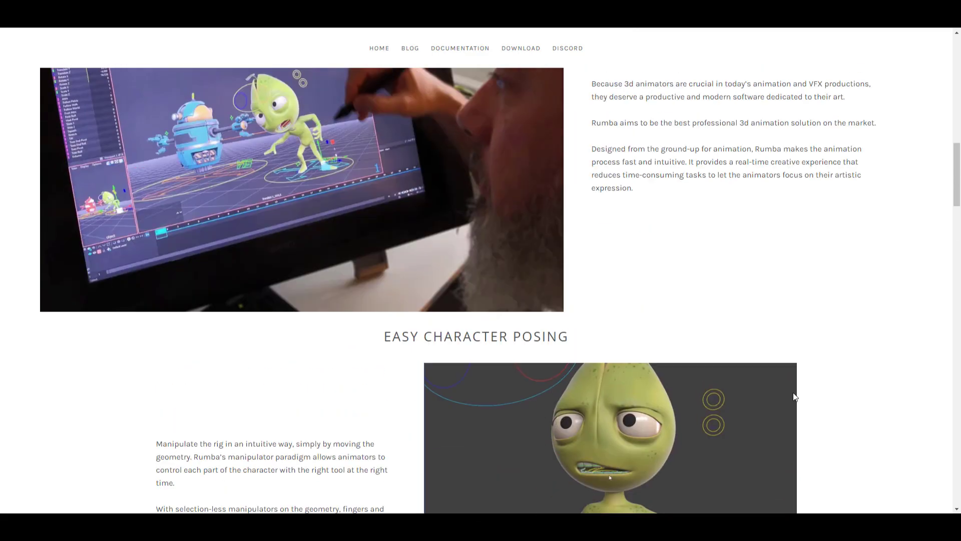
pyautogui.scroll(6, 795, 397)
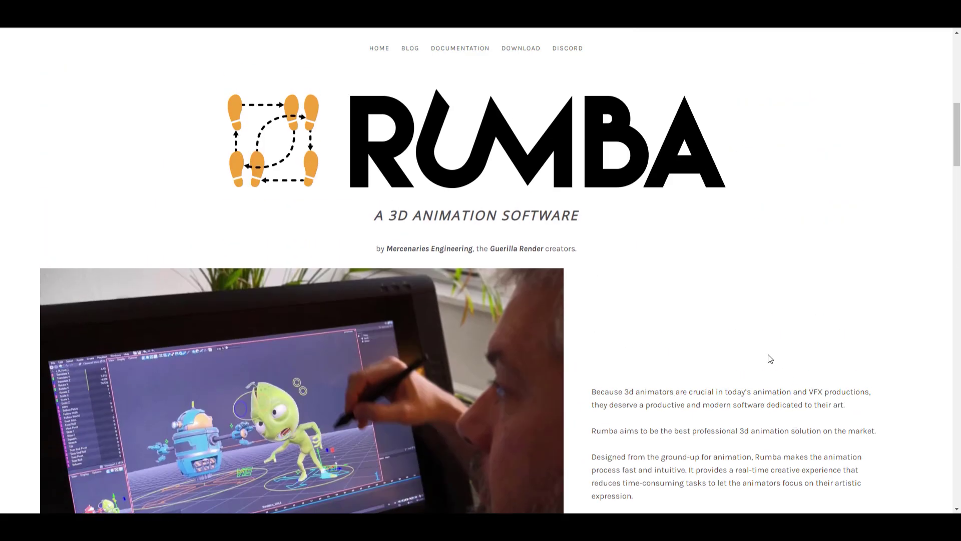
pyautogui.scroll(3, 756, 344)
pyautogui.scroll(6, 756, 345)
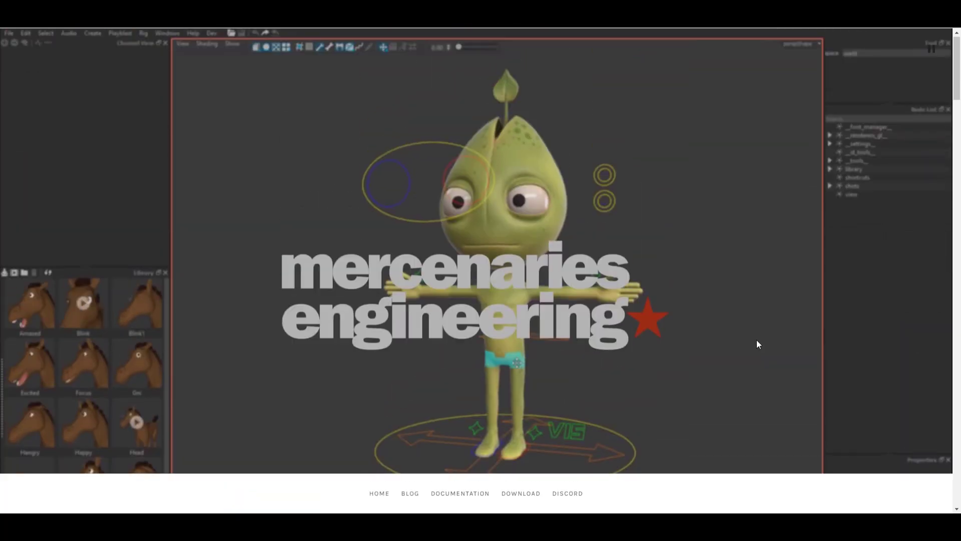
pyautogui.scroll(-20, 756, 340)
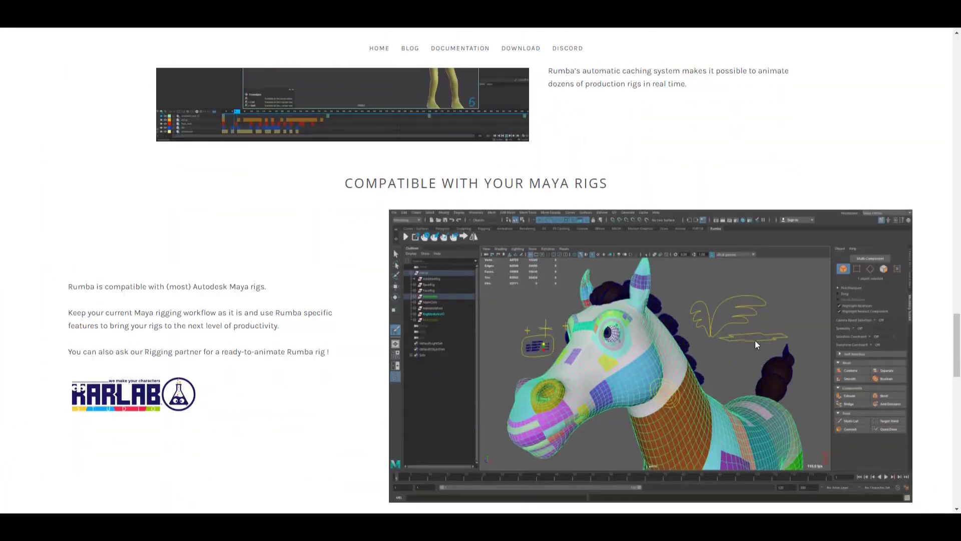
pyautogui.scroll(-16, 755, 340)
pyautogui.scroll(10, 756, 343)
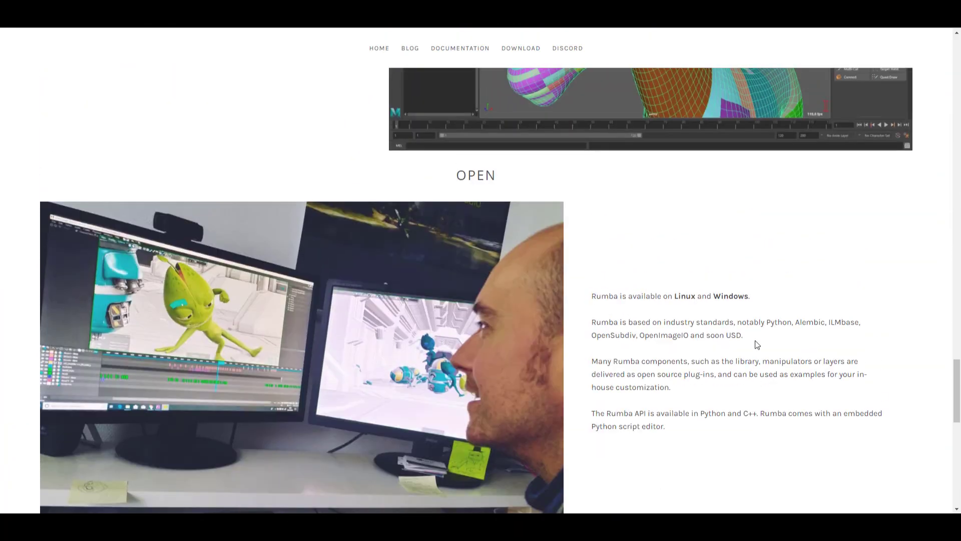
pyautogui.scroll(20, 756, 344)
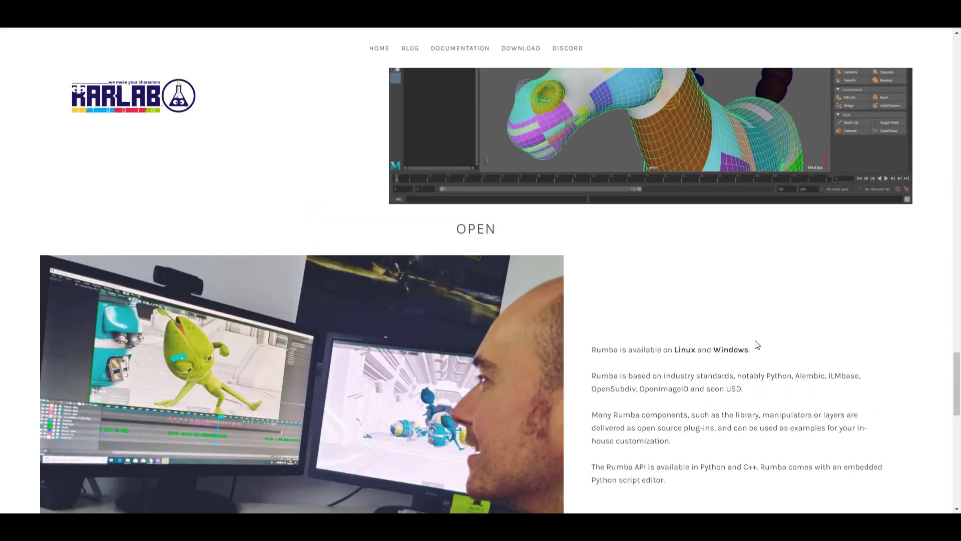
pyautogui.scroll(7, 636, 301)
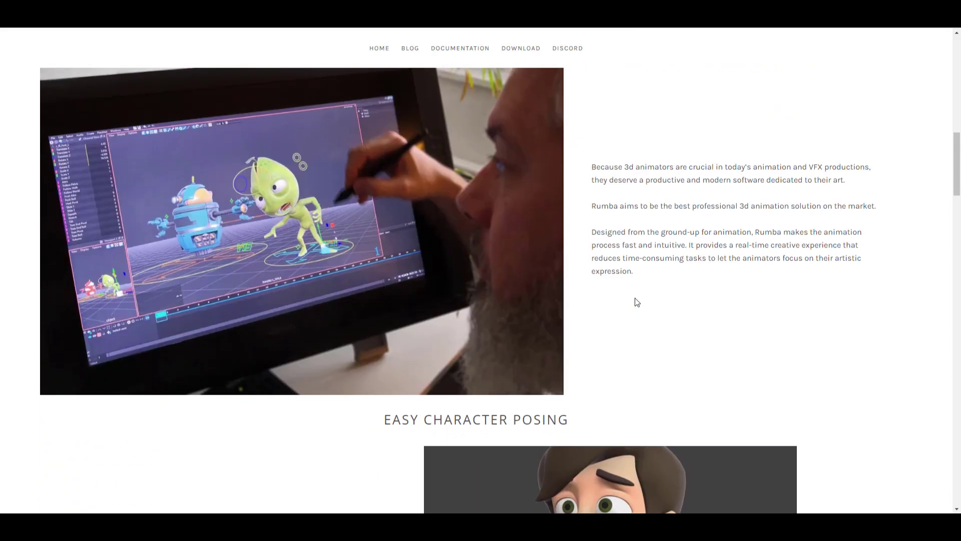